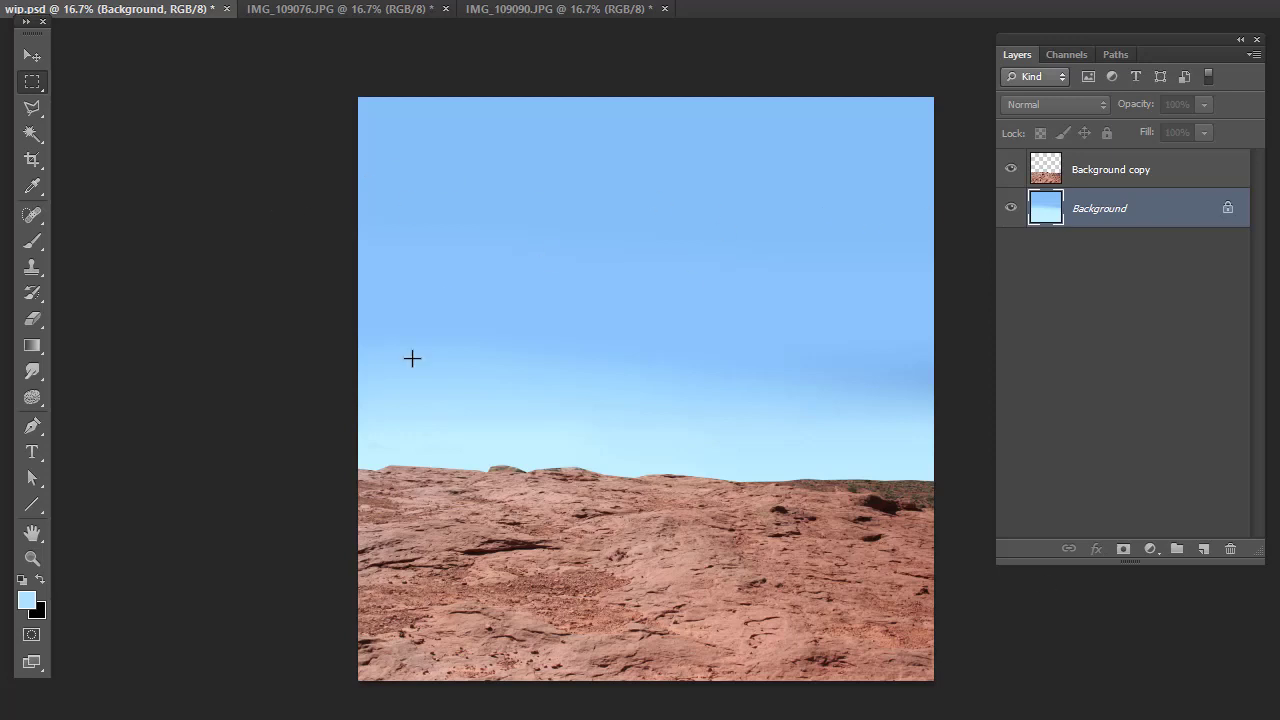
- In IMG_109090.JPG, select the rock towers by Magic Wand-selecting the sky and inverting
left_click(1010, 169)
left_click(1010, 169)
left_click(415, 9)
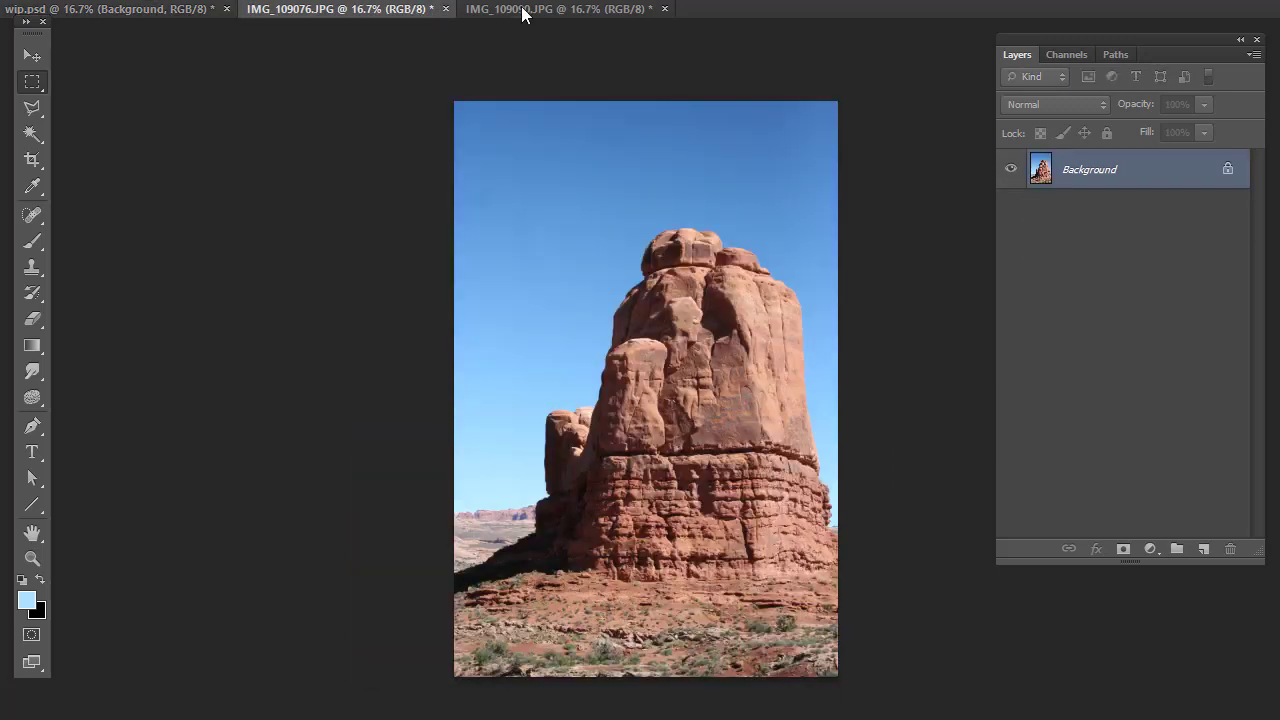
left_click(528, 12)
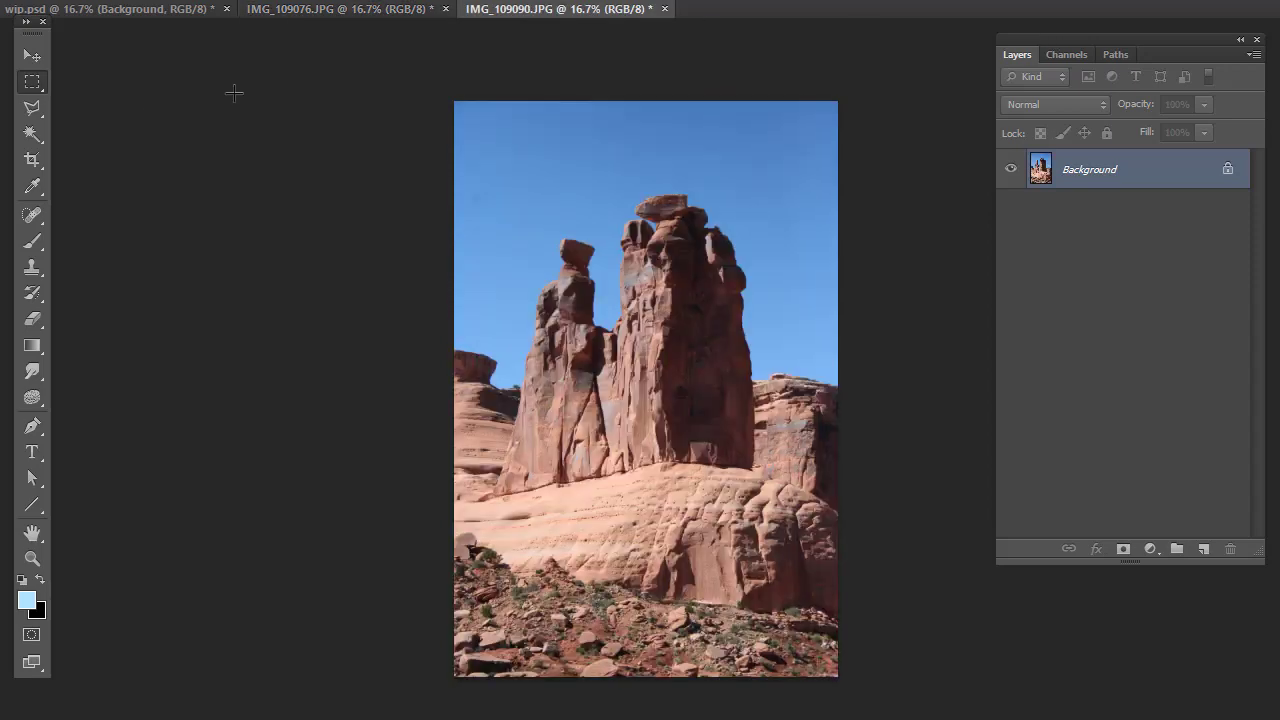
left_click(32, 133)
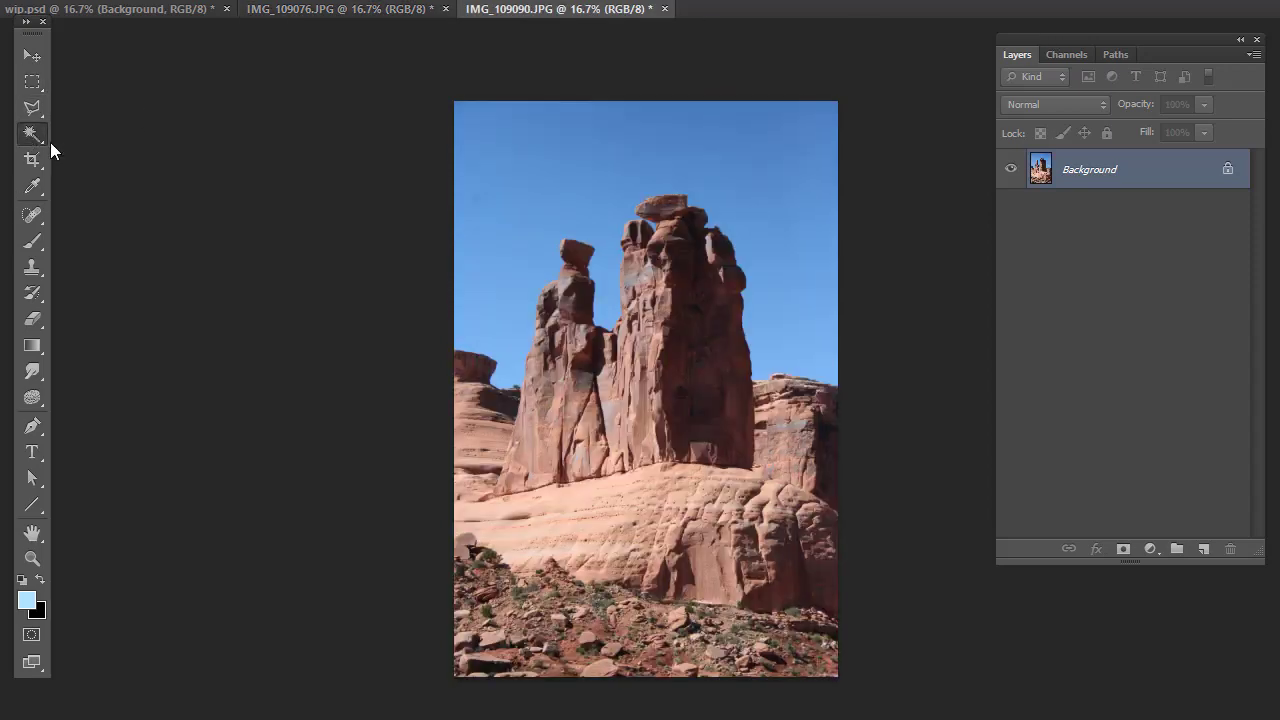
left_click(790, 305)
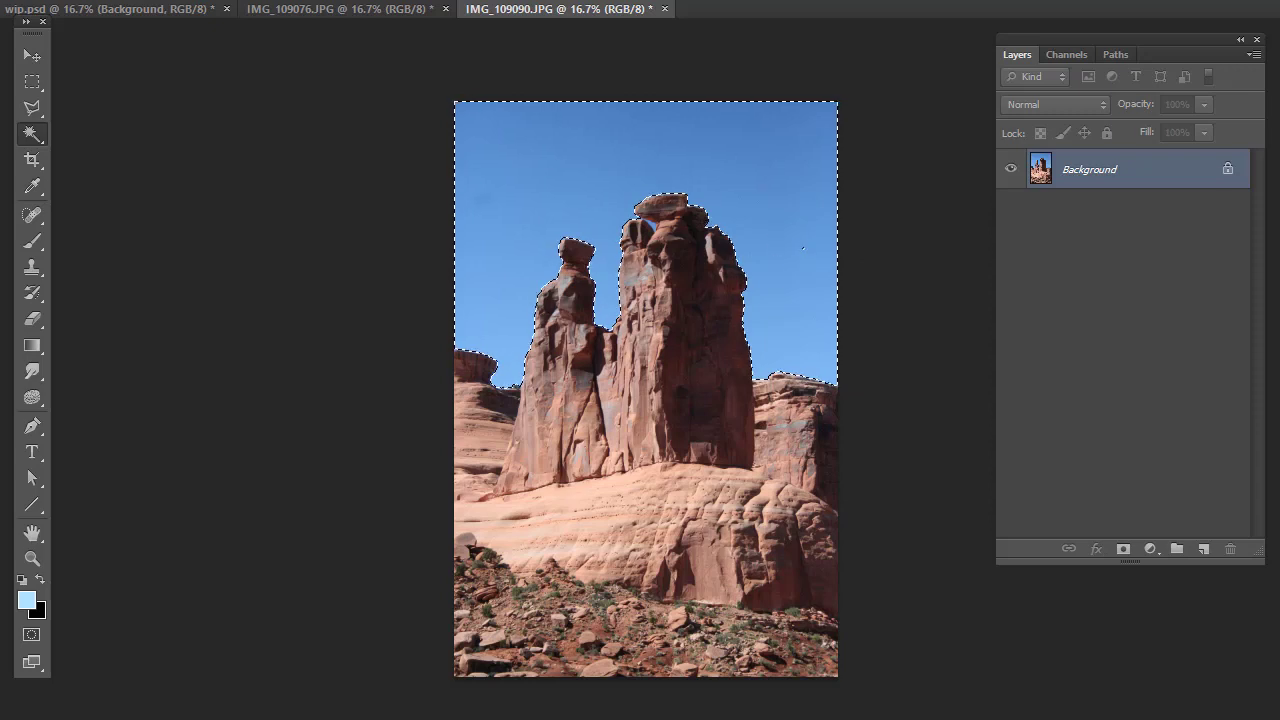
left_click(32, 83)
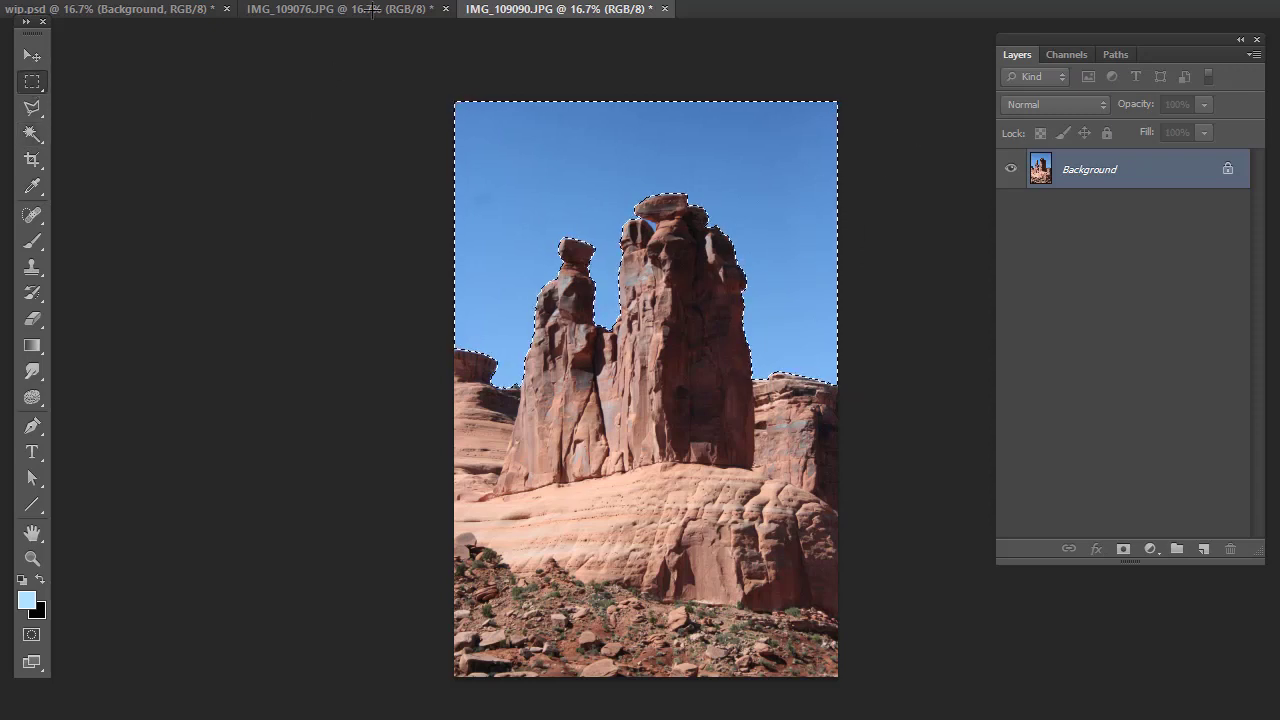
left_click(304, 28)
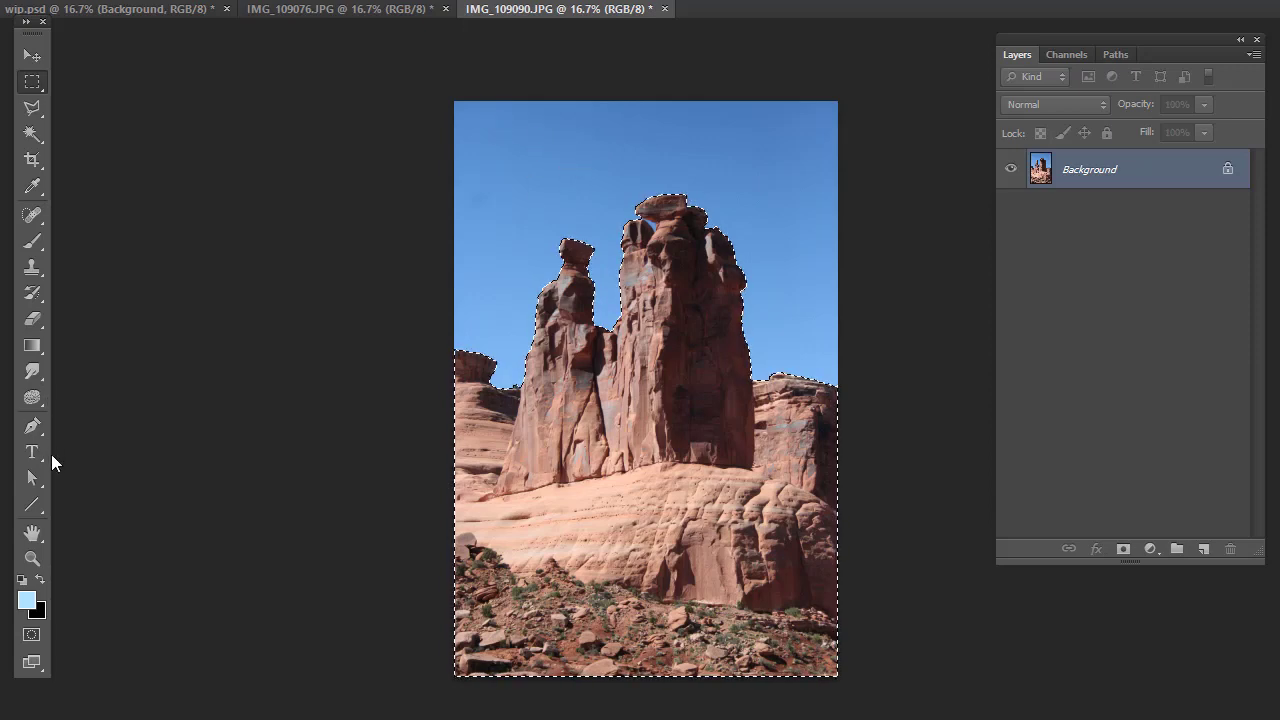
left_click(30, 560)
left_click_drag(665, 221, 665, 221)
left_click(32, 133)
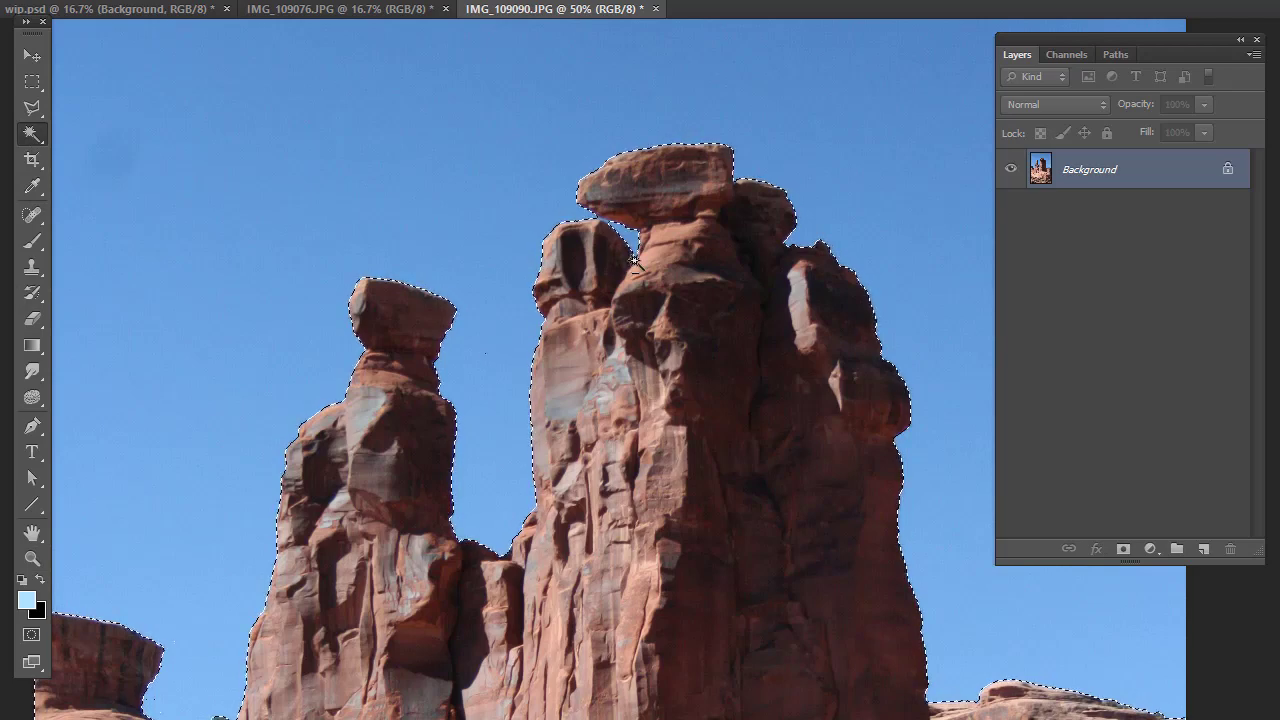
- Paste the rock towers into wip.psd as Layer 1 and place them left of centre
left_click(183, 10)
key("v")
key("ctrl+v")
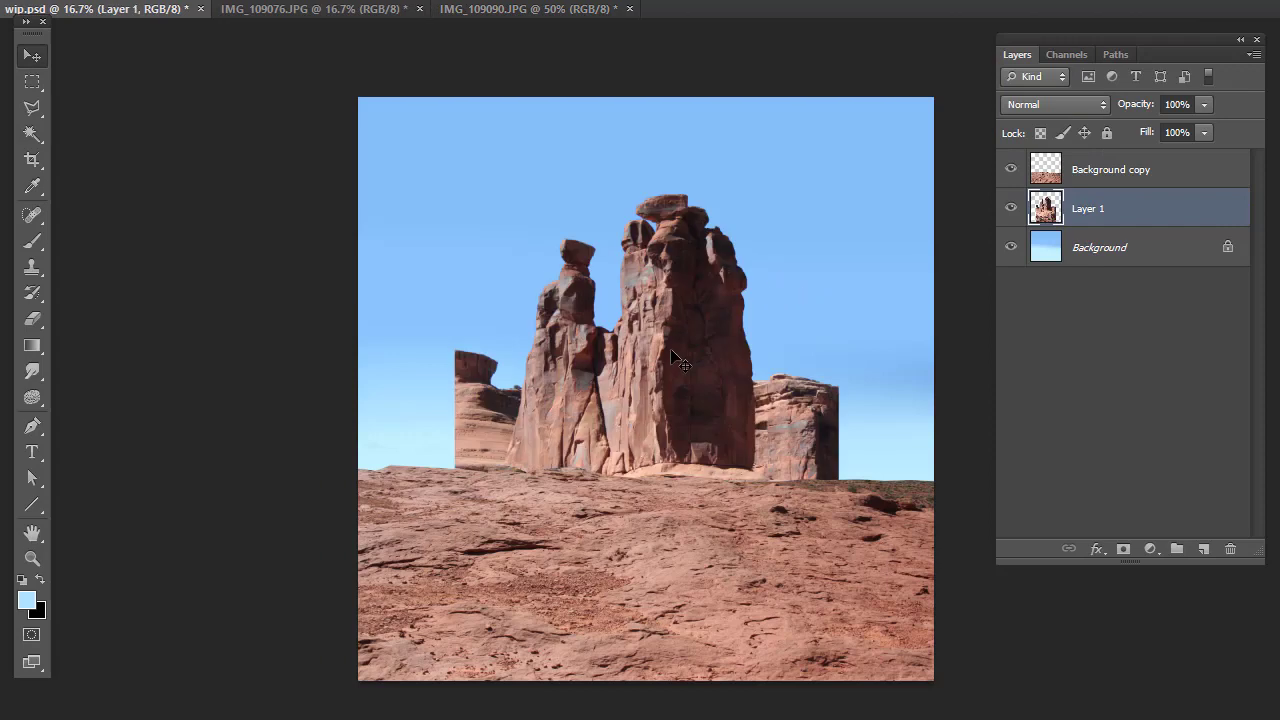
left_click_drag(672, 354, 533, 360)
- In IMG_109076.JPG, Magic Wand all the sky around the butte and invert to select the butte
left_click(357, 9)
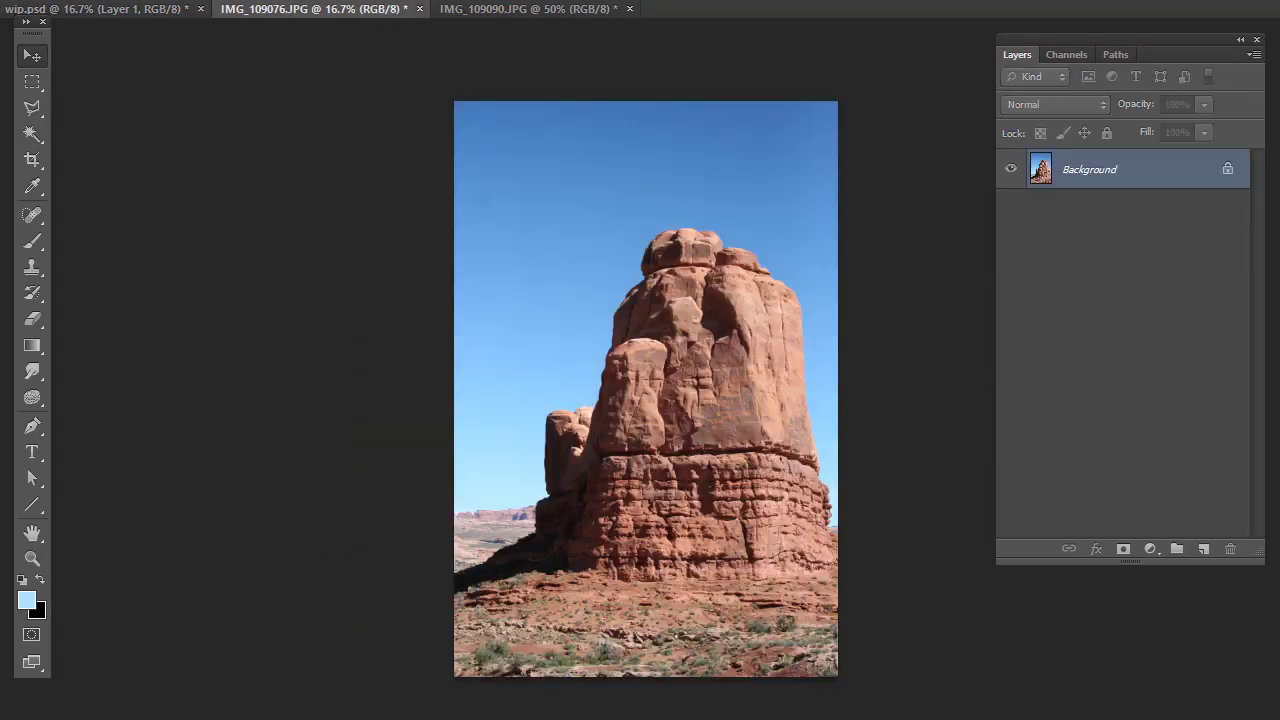
left_click(32, 133)
left_click(529, 174)
left_click(537, 362, "shift")
left_click(507, 450, "shift")
left_click(829, 410, "shift")
left_click(745, 114, "shift")
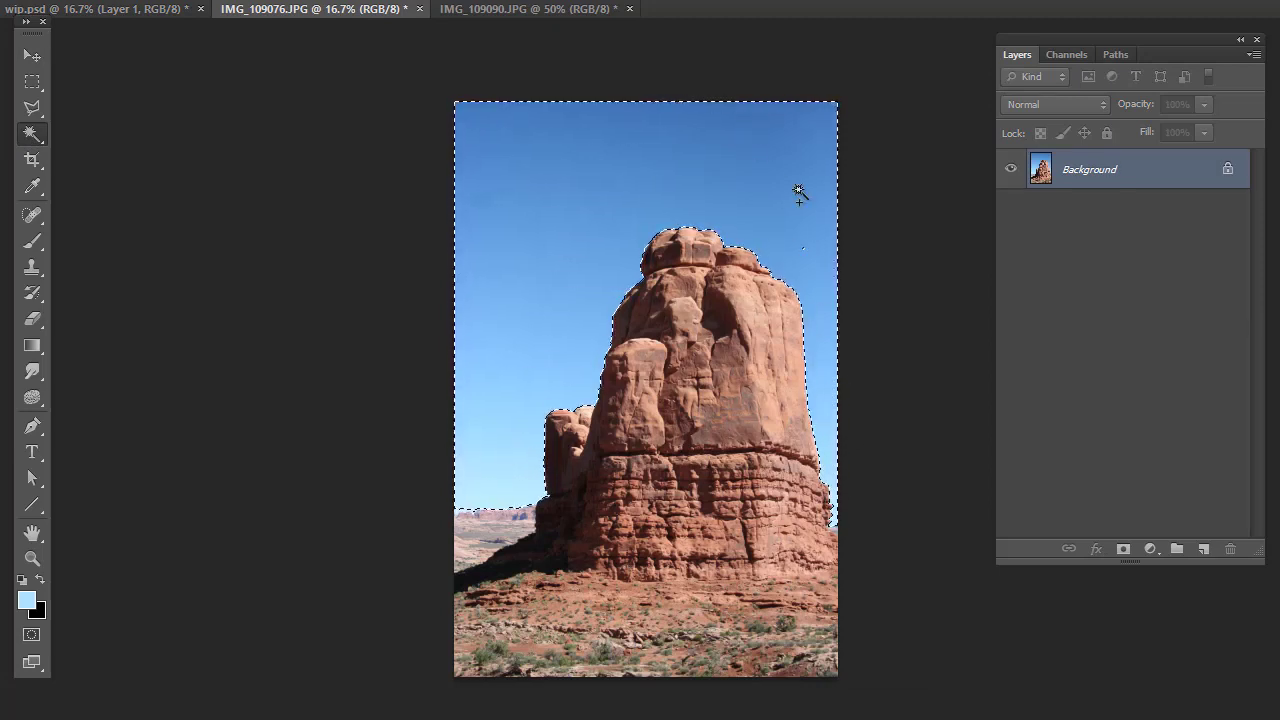
left_click(32, 81)
left_click_drag(777, 259, 930, 150)
left_click(268, 0)
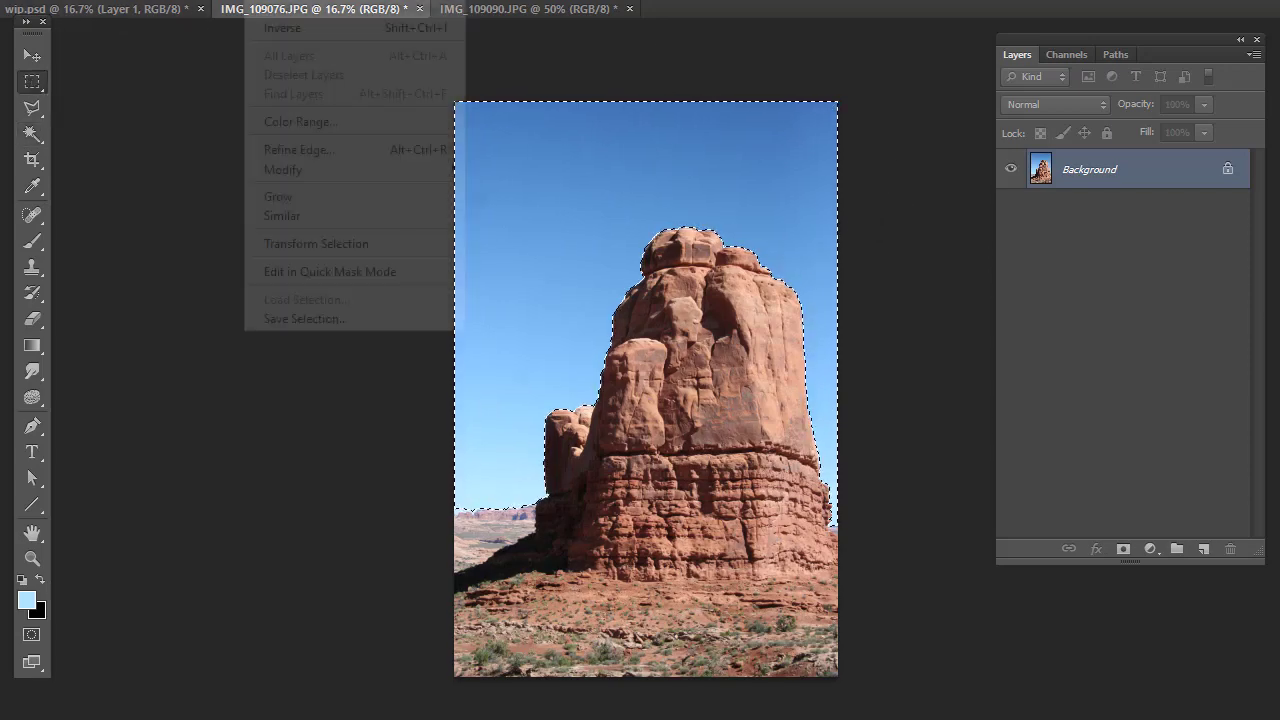
left_click(322, 28)
- Paste the butte into wip.psd as Layer 2 and place it on the ground at right
left_click(171, 9)
key("v")
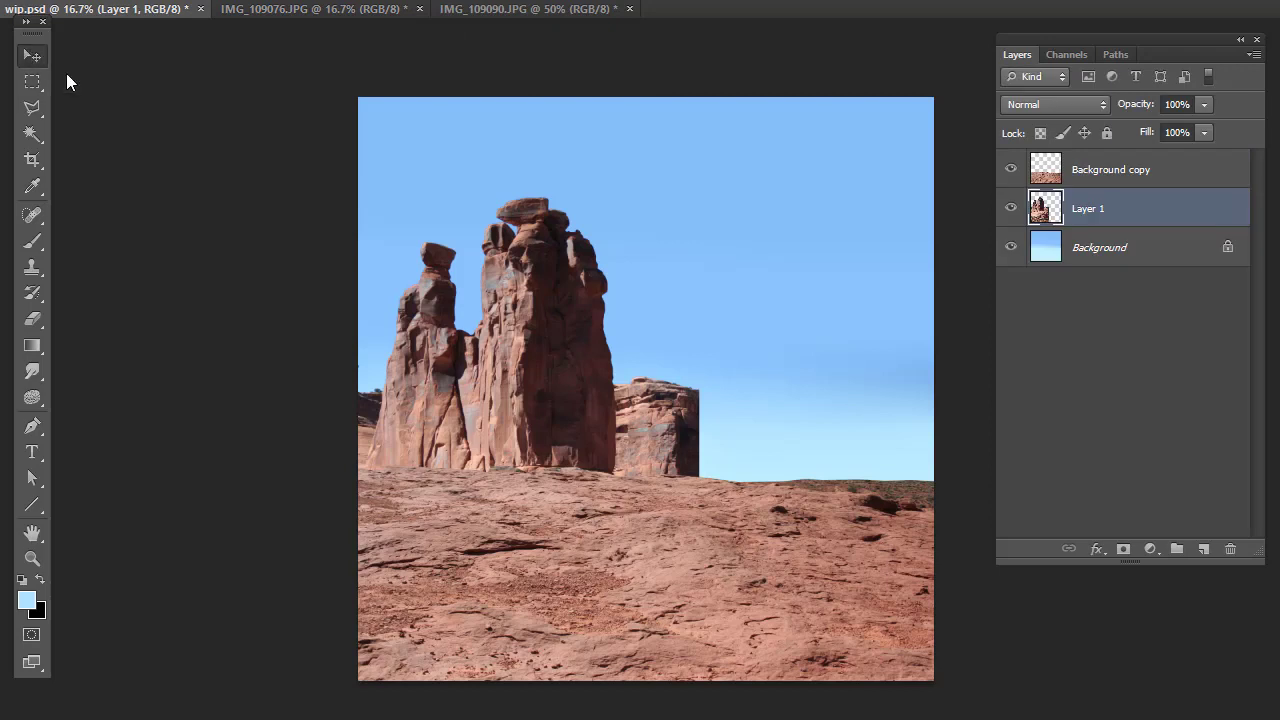
key("ctrl+v")
left_click_drag(666, 341, 767, 384)
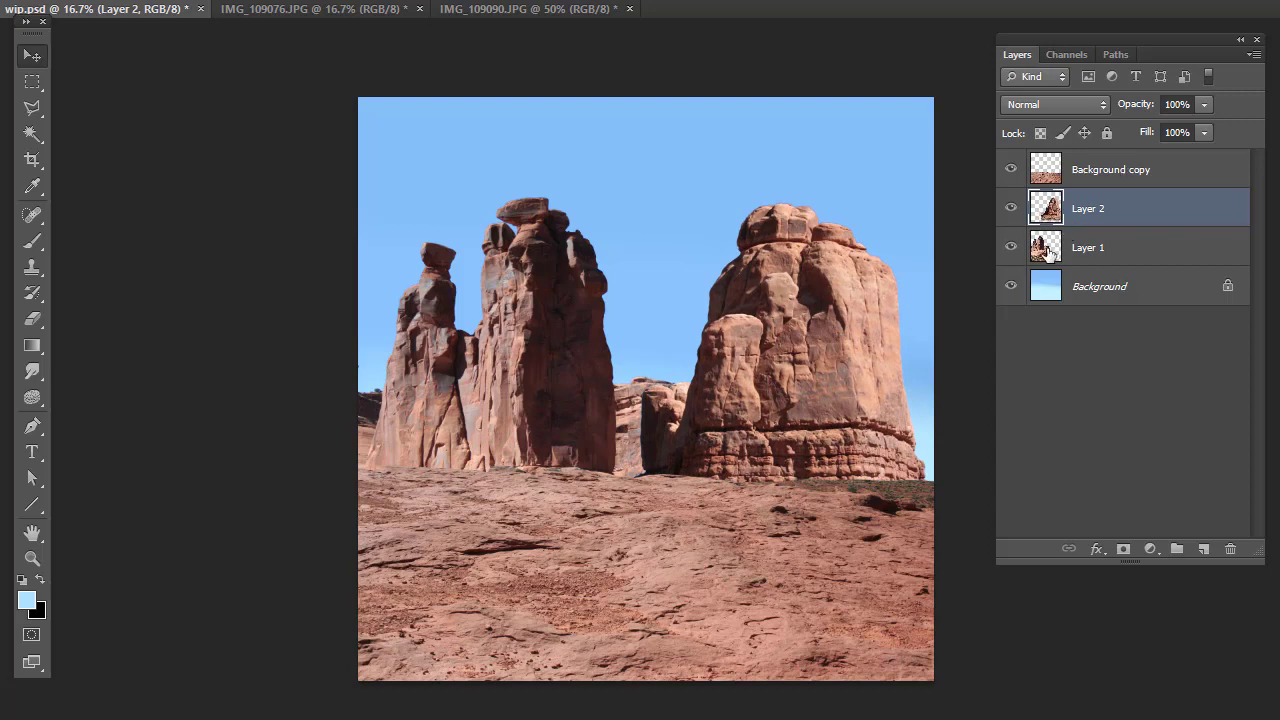
- On Layer 1, outline the small rock beside the towers with the Polygonal Lasso, with Layer 2 hidden
left_click(1040, 252)
left_click(32, 107)
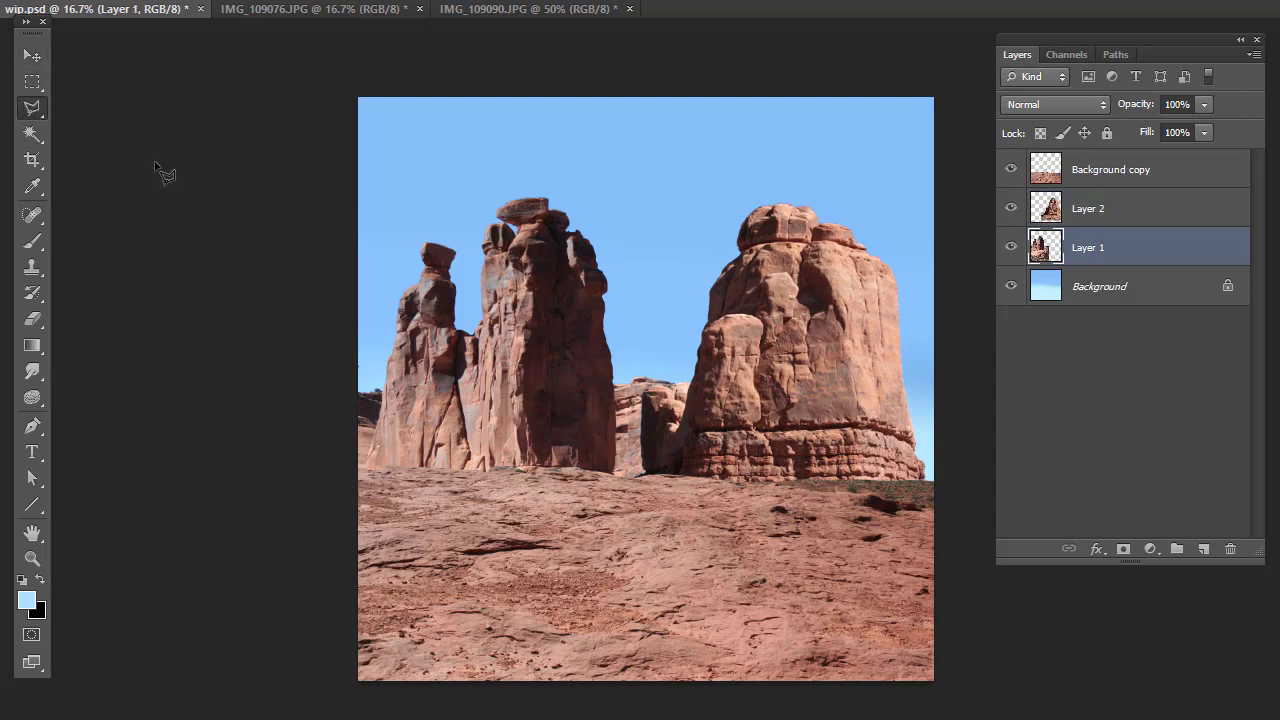
left_click(1010, 209)
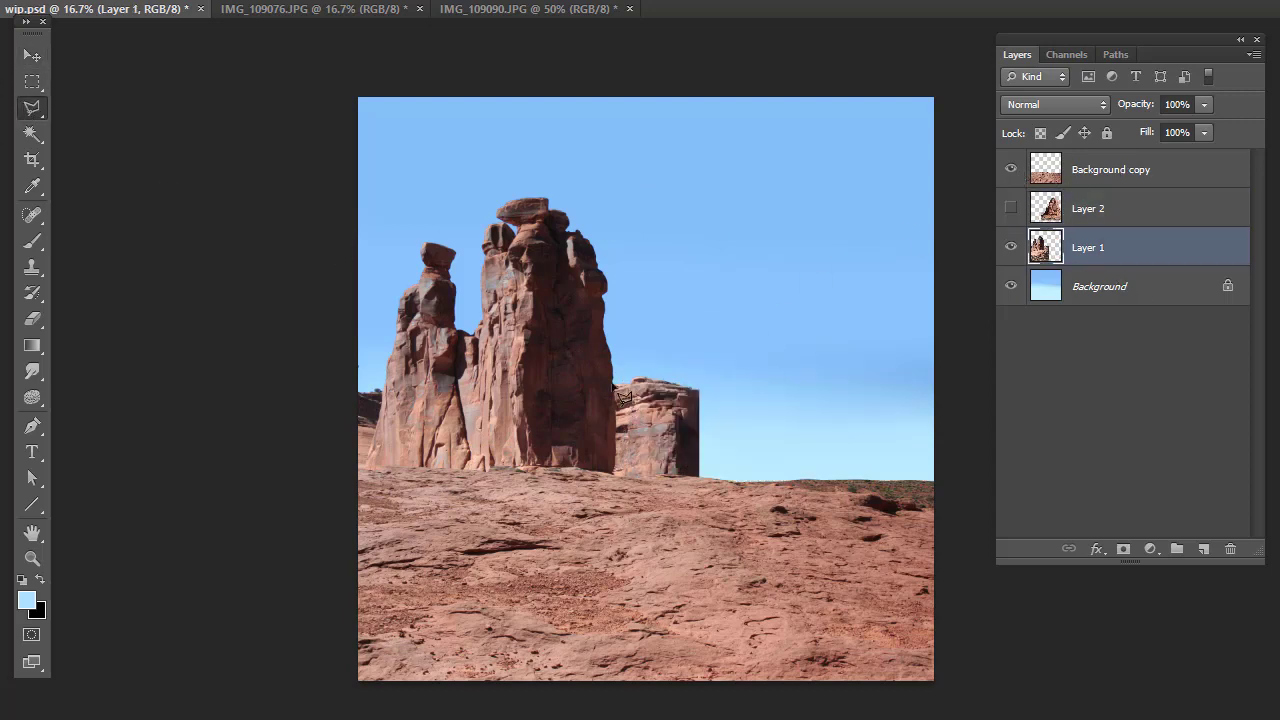
left_click(612, 380)
left_click(612, 398)
left_click(611, 414)
left_click(613, 426)
left_click(612, 445)
left_click(610, 470)
left_click(605, 483)
left_click(640, 512)
left_click(732, 523)
left_click(776, 474)
left_click(766, 383)
double_click(706, 325)
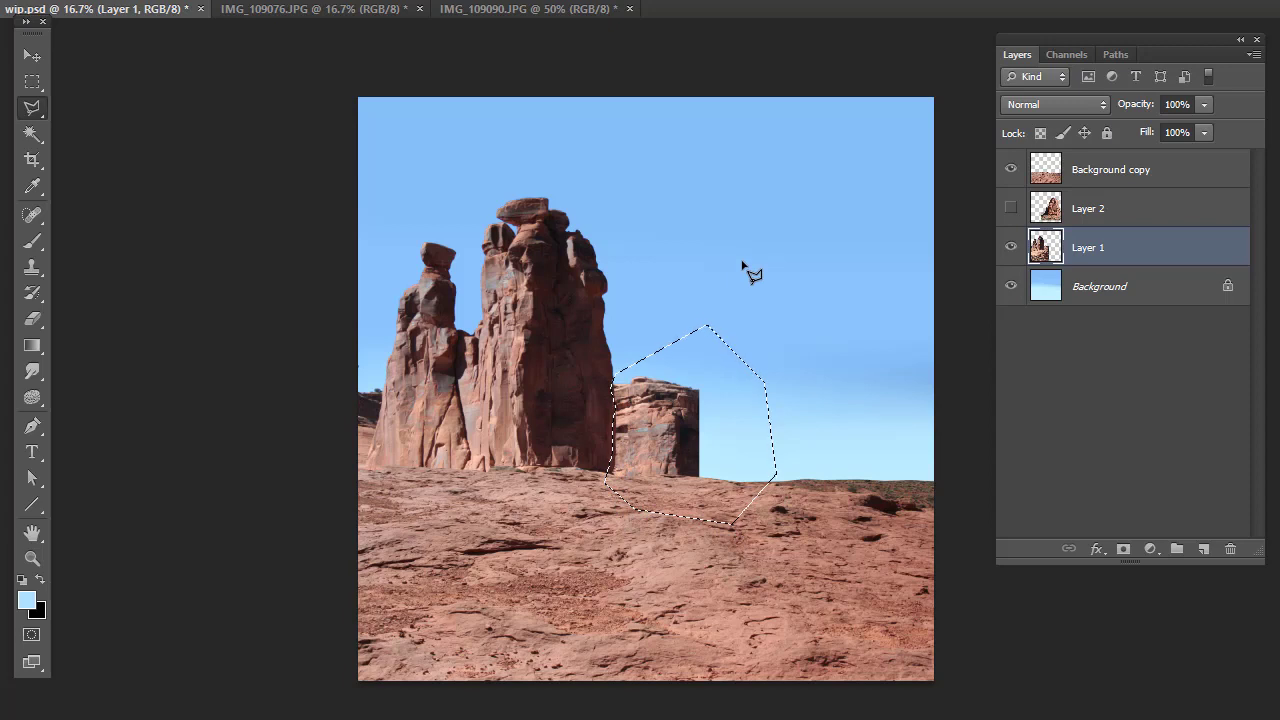
- Delete the small rock, deselect, and show Layer 2 again
key("Delete")
key("ctrl+d")
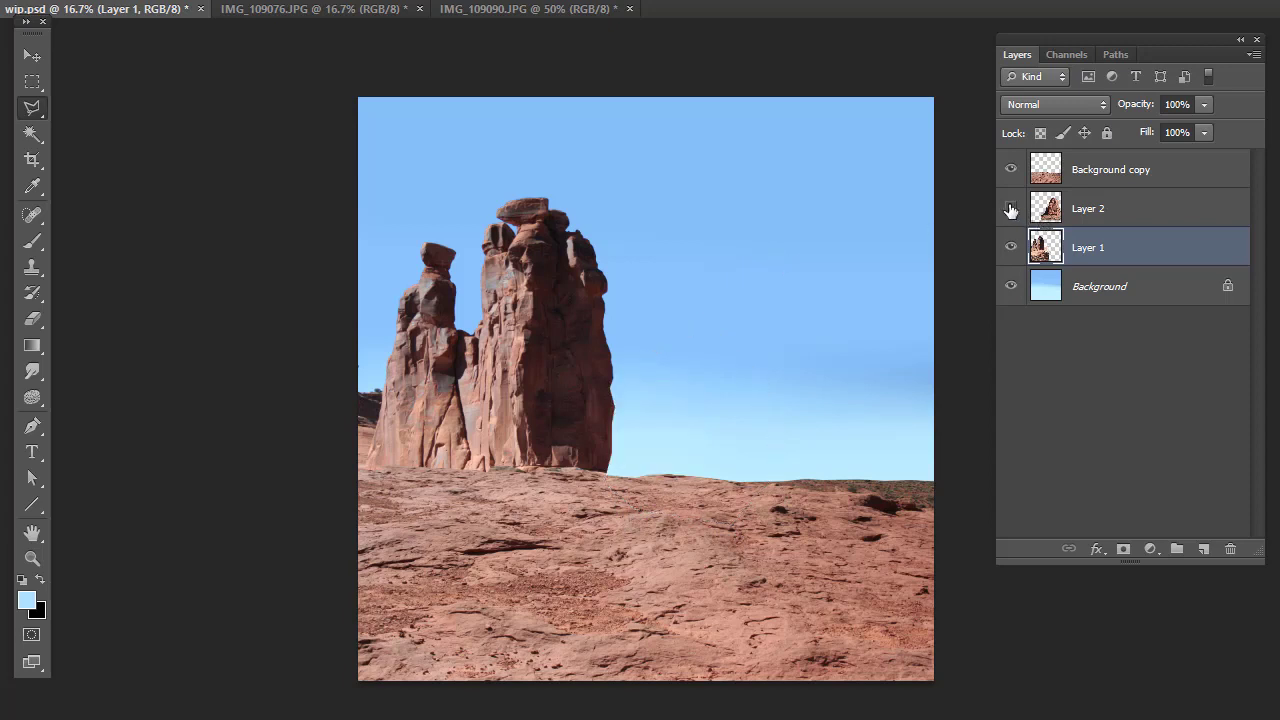
left_click(1010, 208)
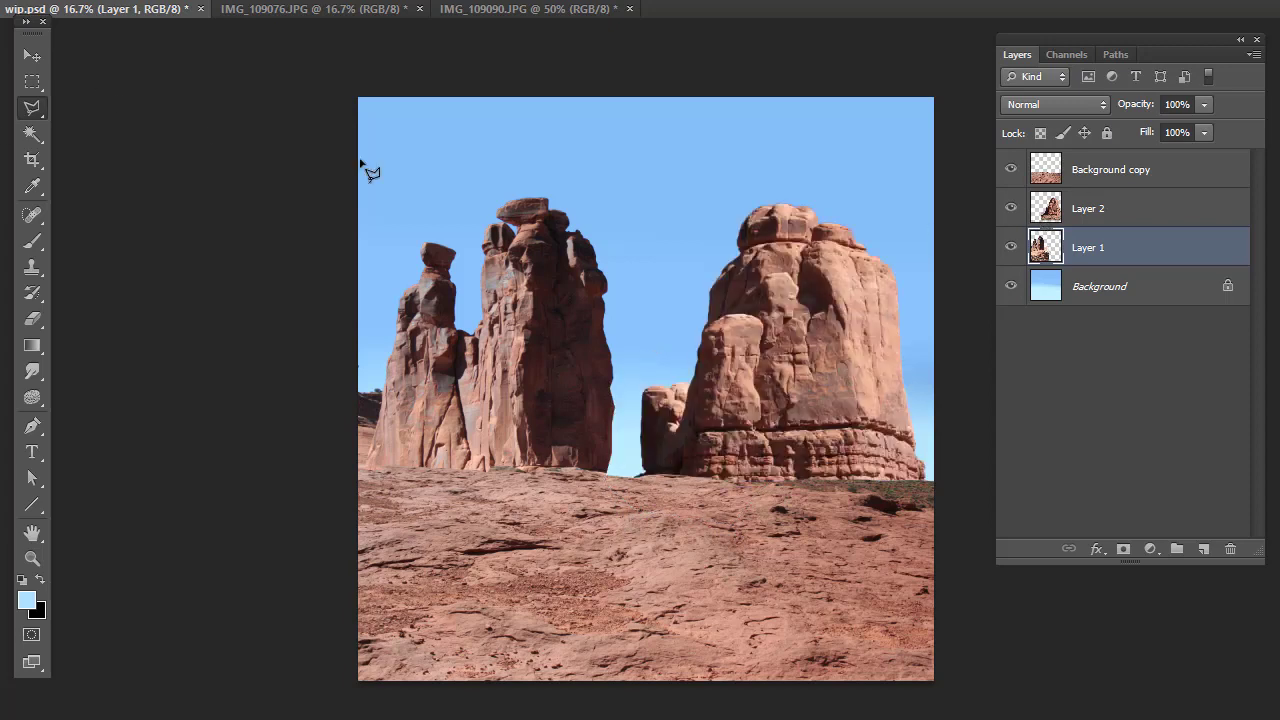
left_click(32, 55)
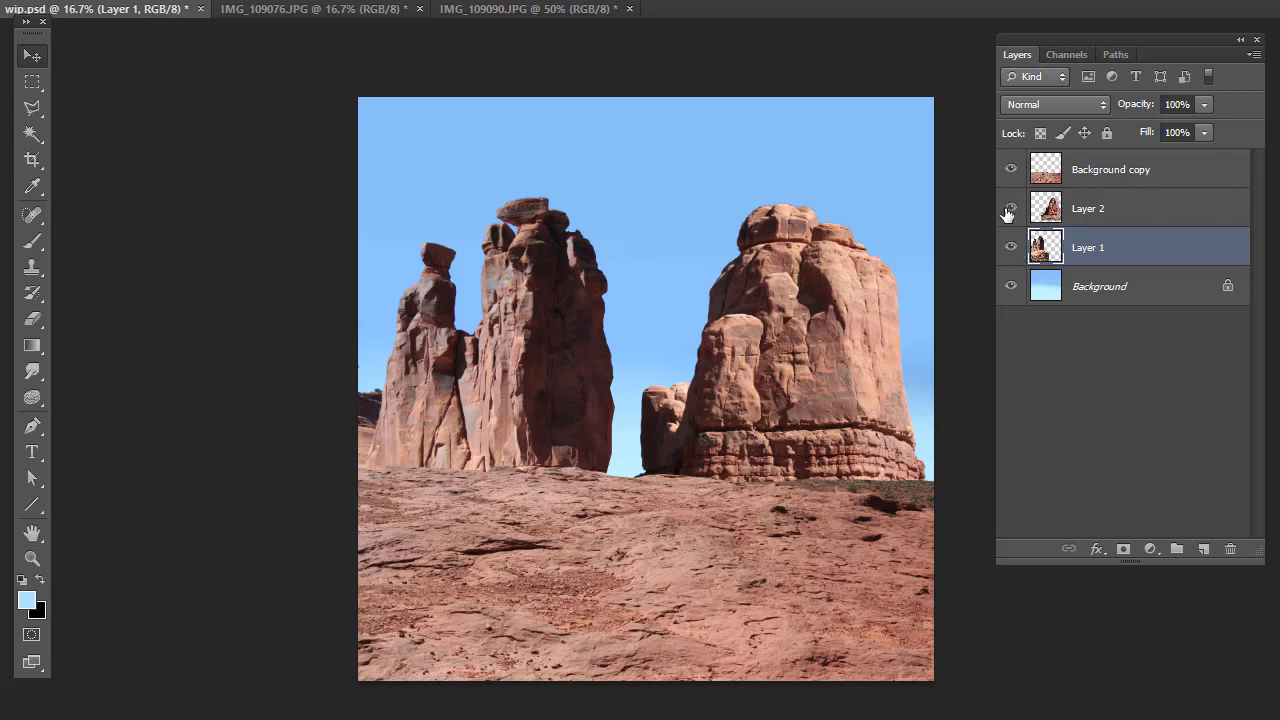
left_click_drag(1010, 208, 1010, 247)
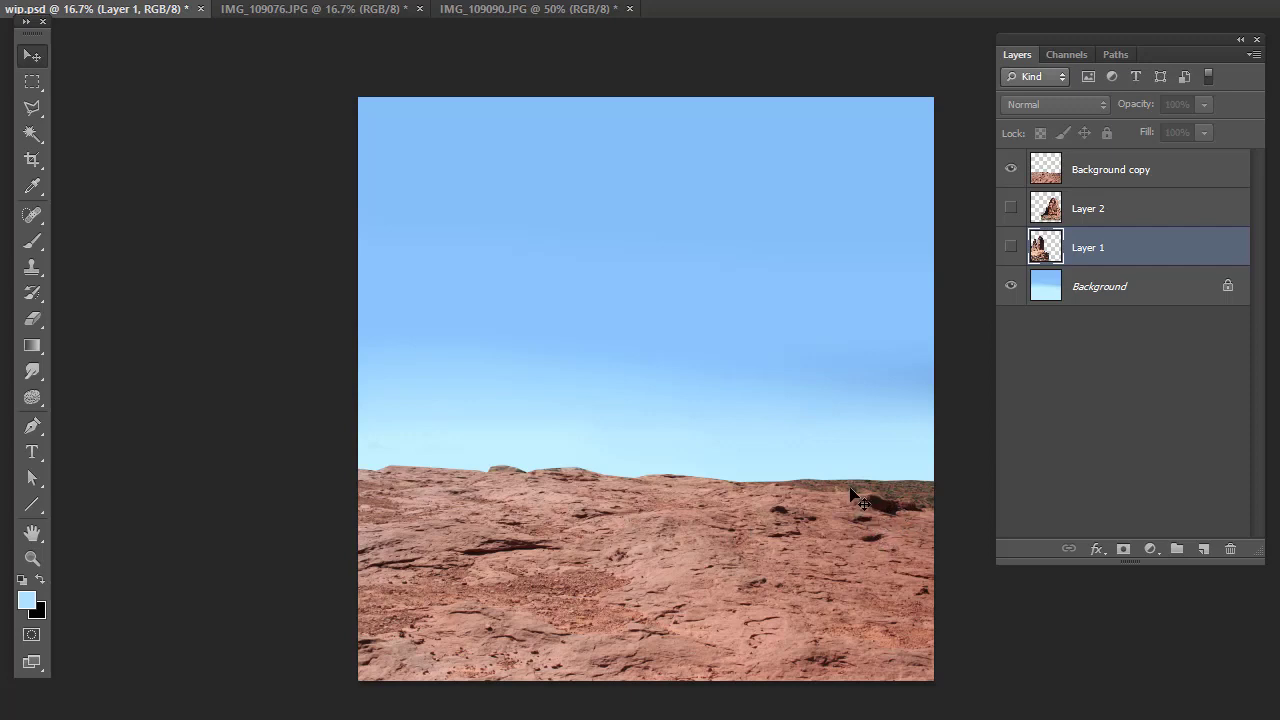
left_click(32, 559)
left_click_drag(622, 381, 319, 371)
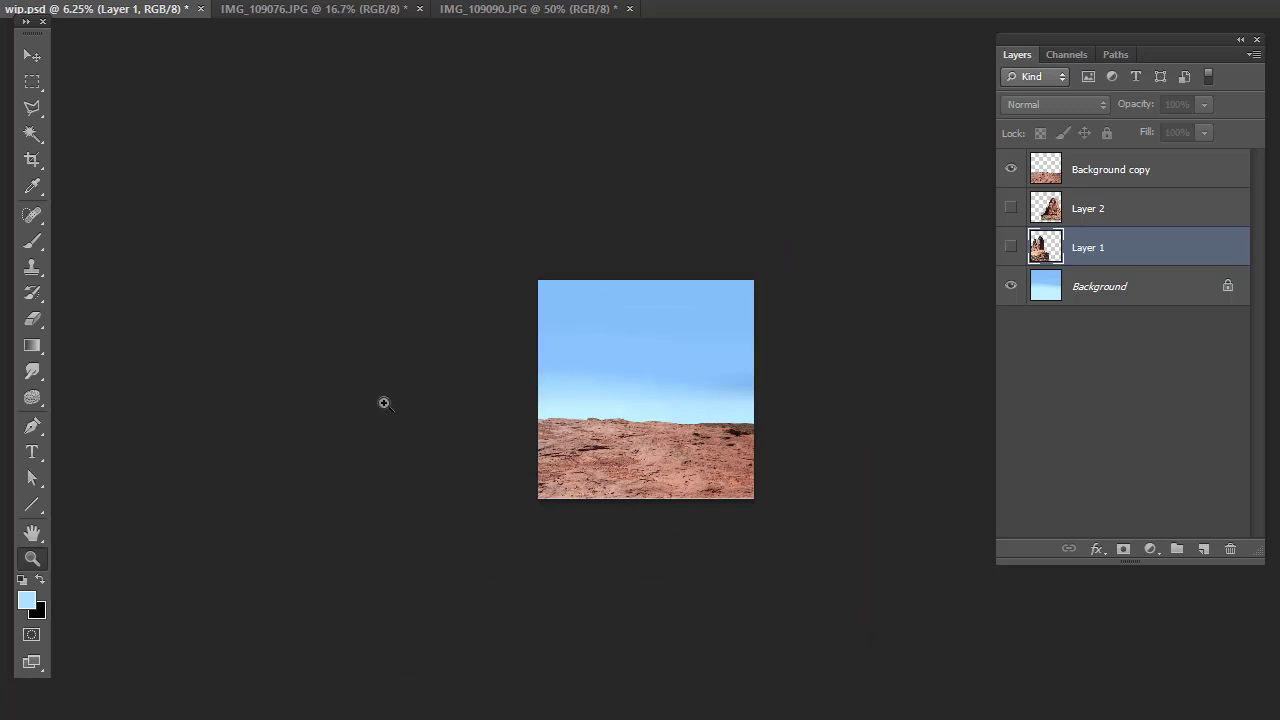
left_click(611, 373)
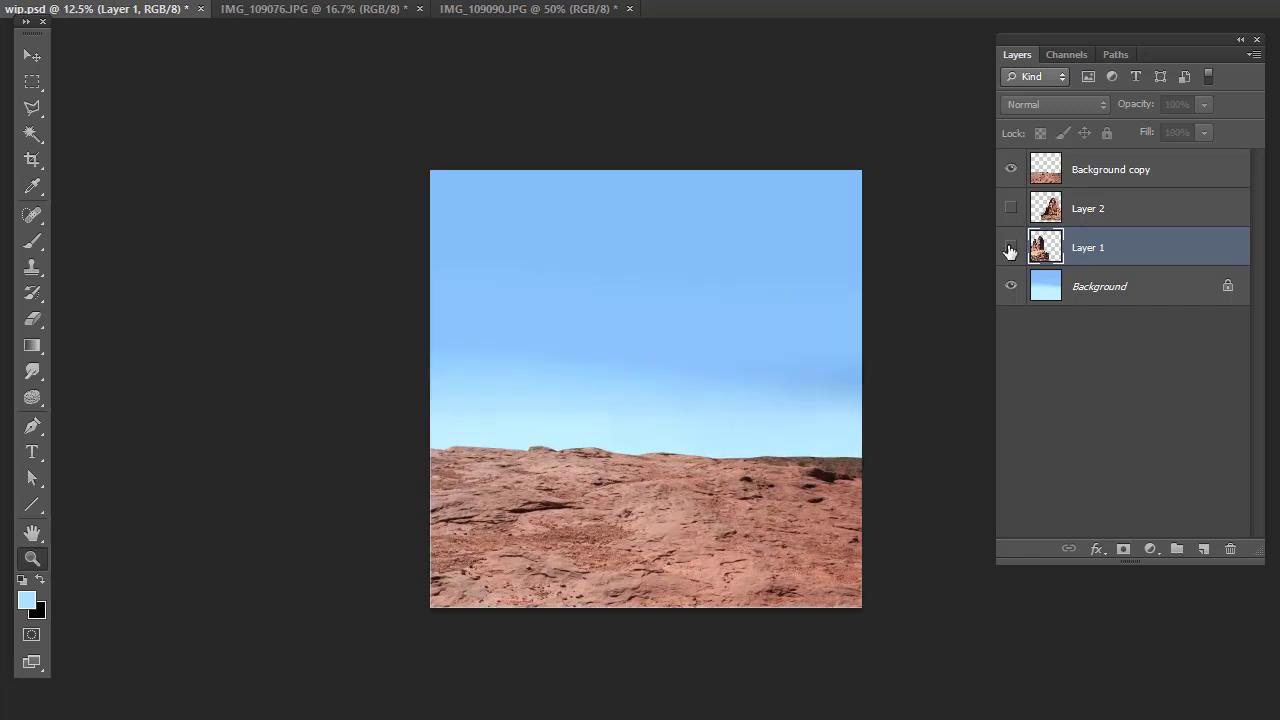
left_click(1010, 250)
left_click(540, 408)
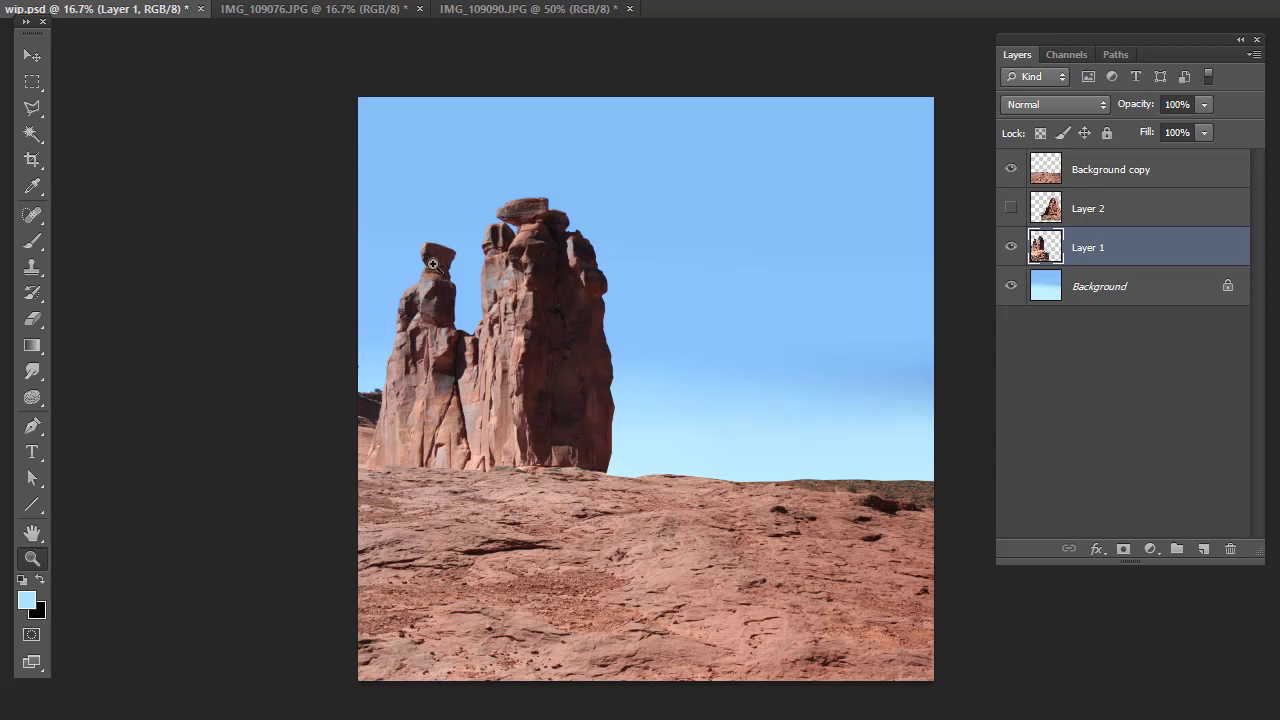
left_click(1010, 208)
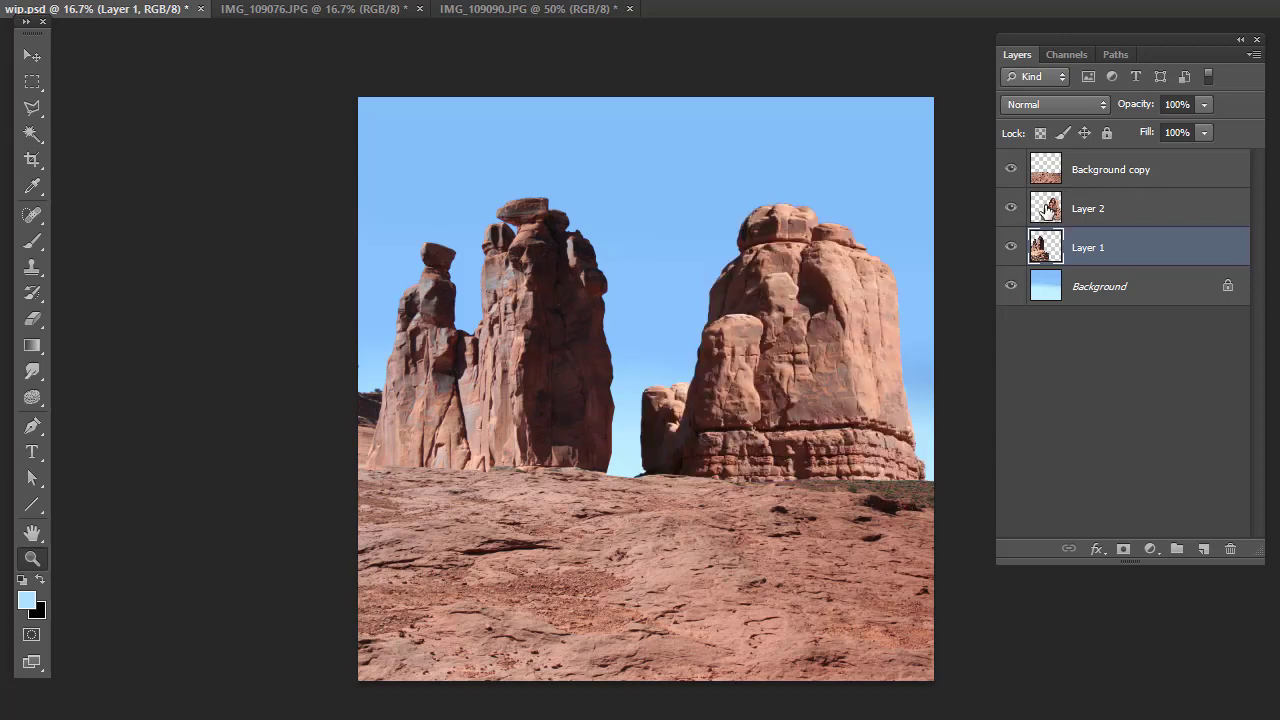
left_click(1047, 207)
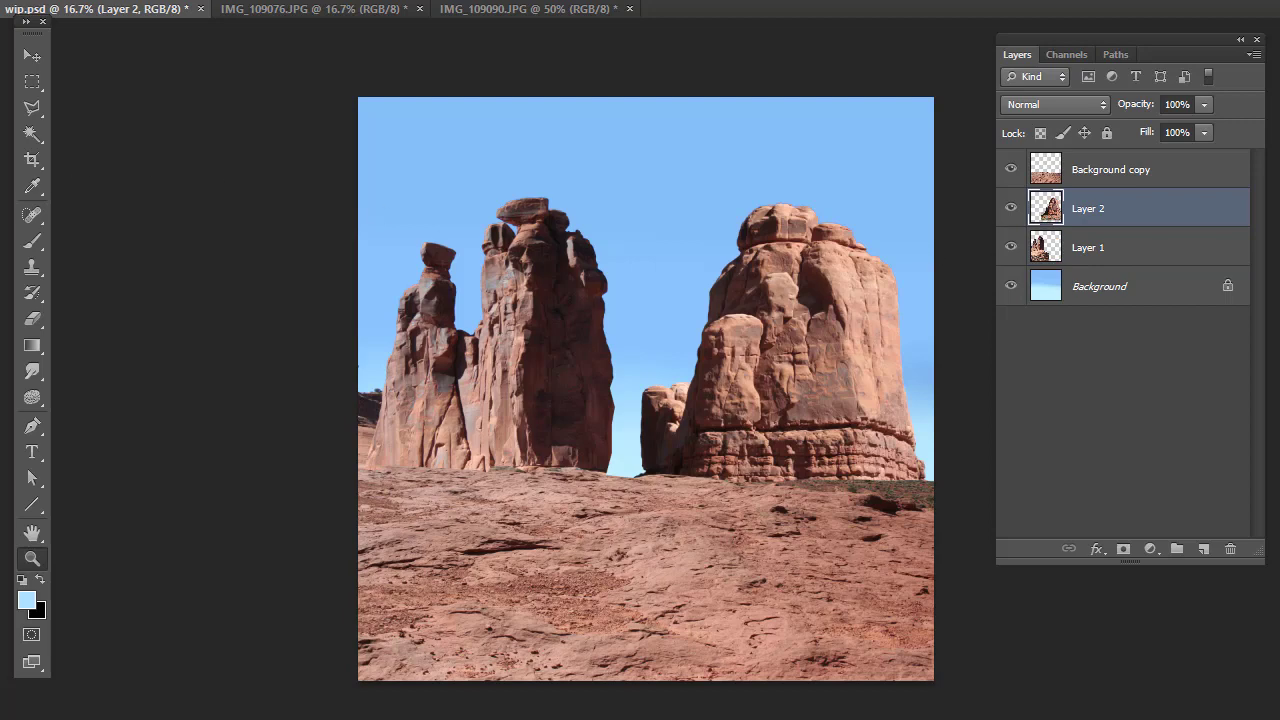
left_click(32, 56)
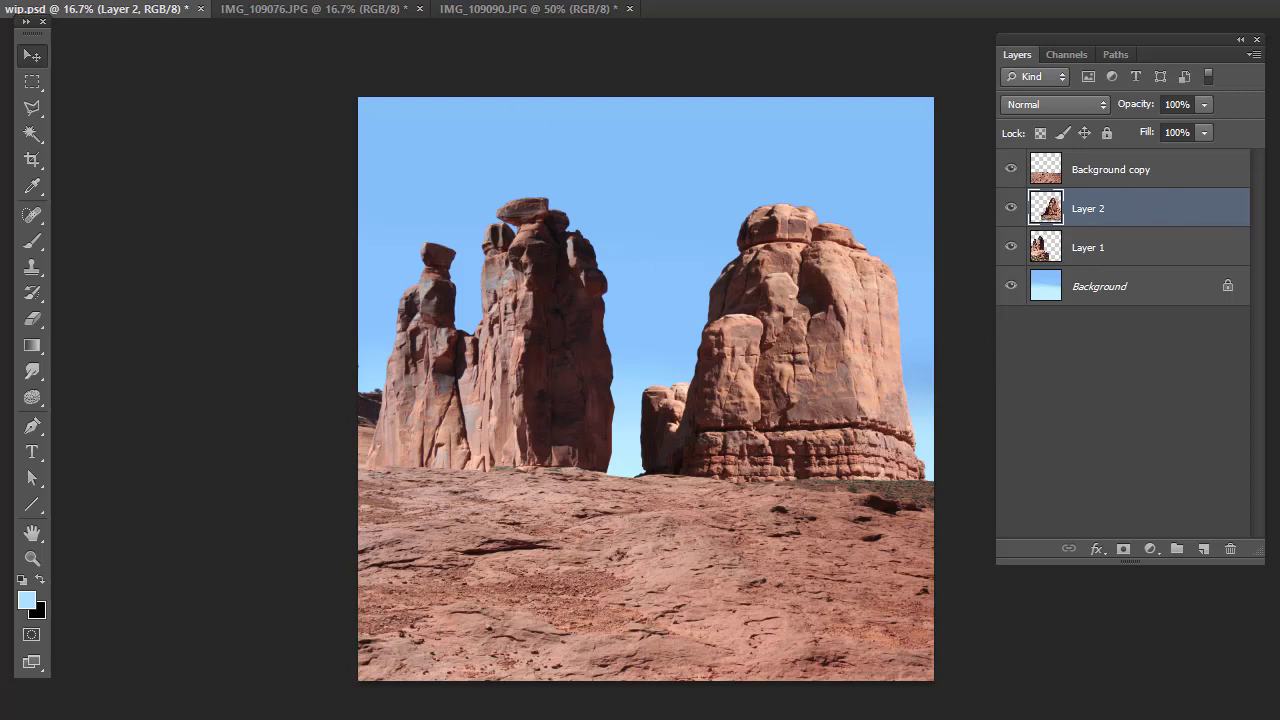
- Add a Levels 1 adjustment layer clipped to Layer 2
key("alt+l")
mouse_move(265, 122)
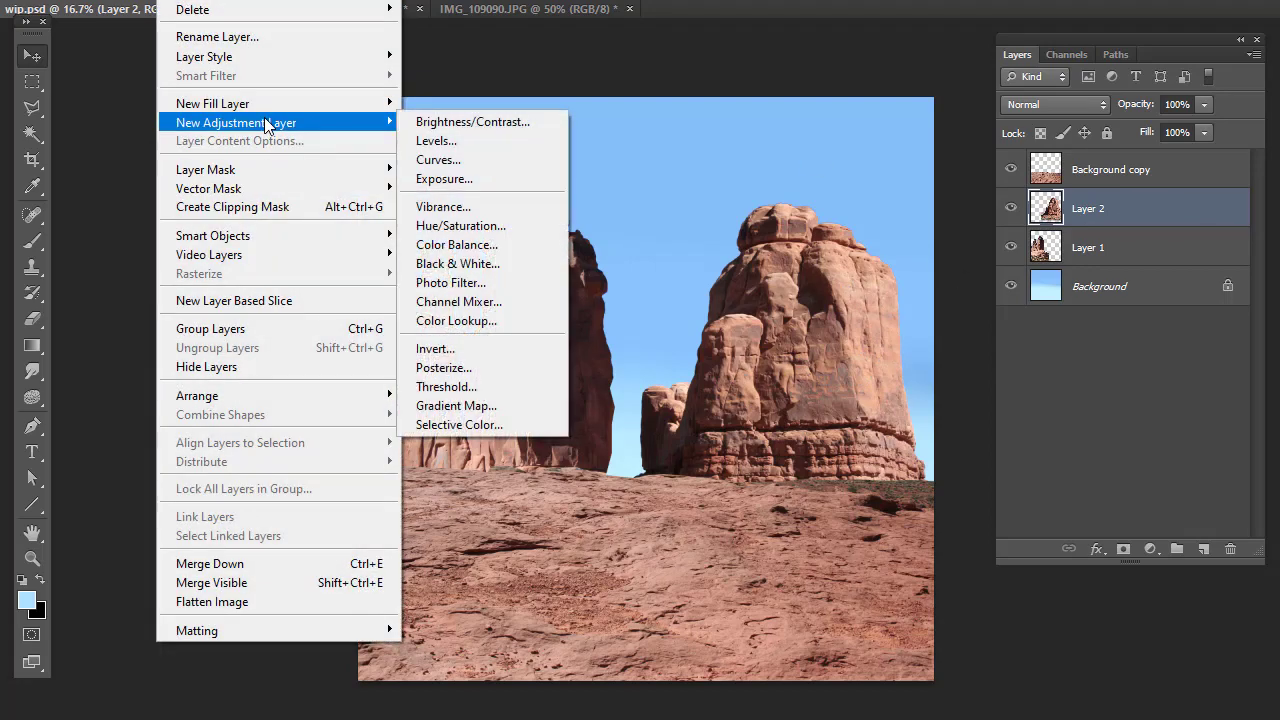
left_click(480, 143)
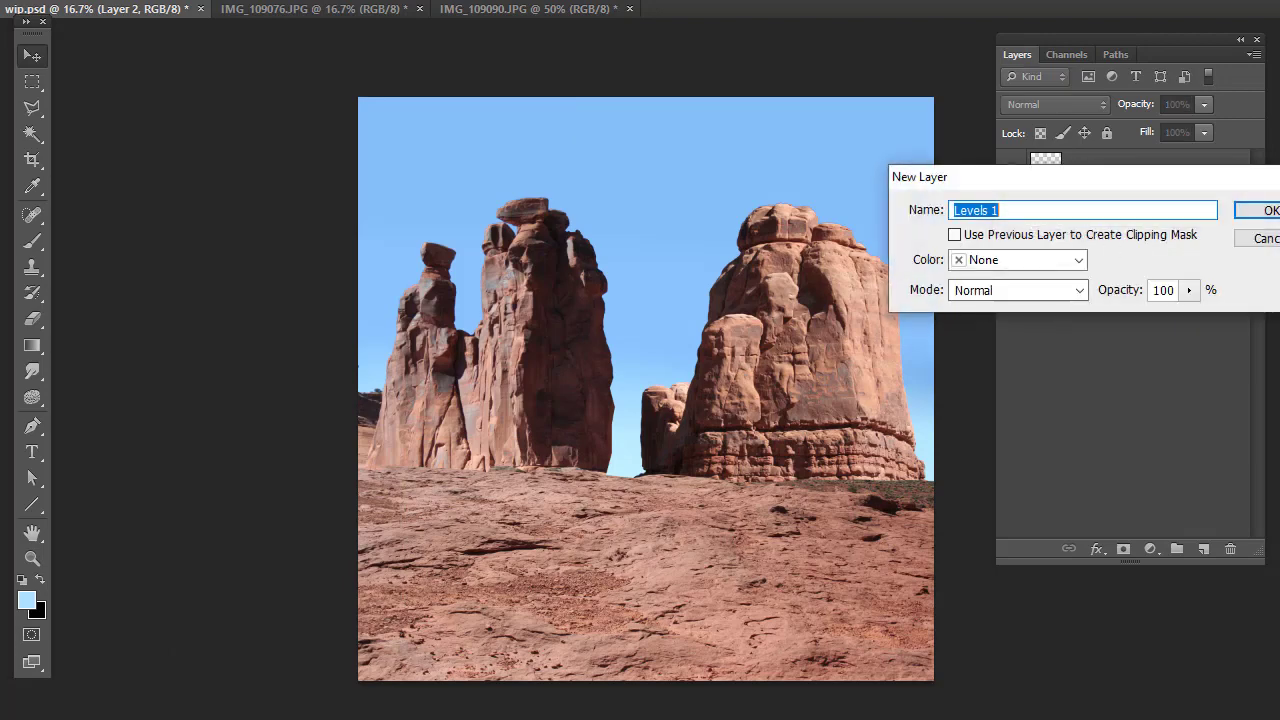
key("Return")
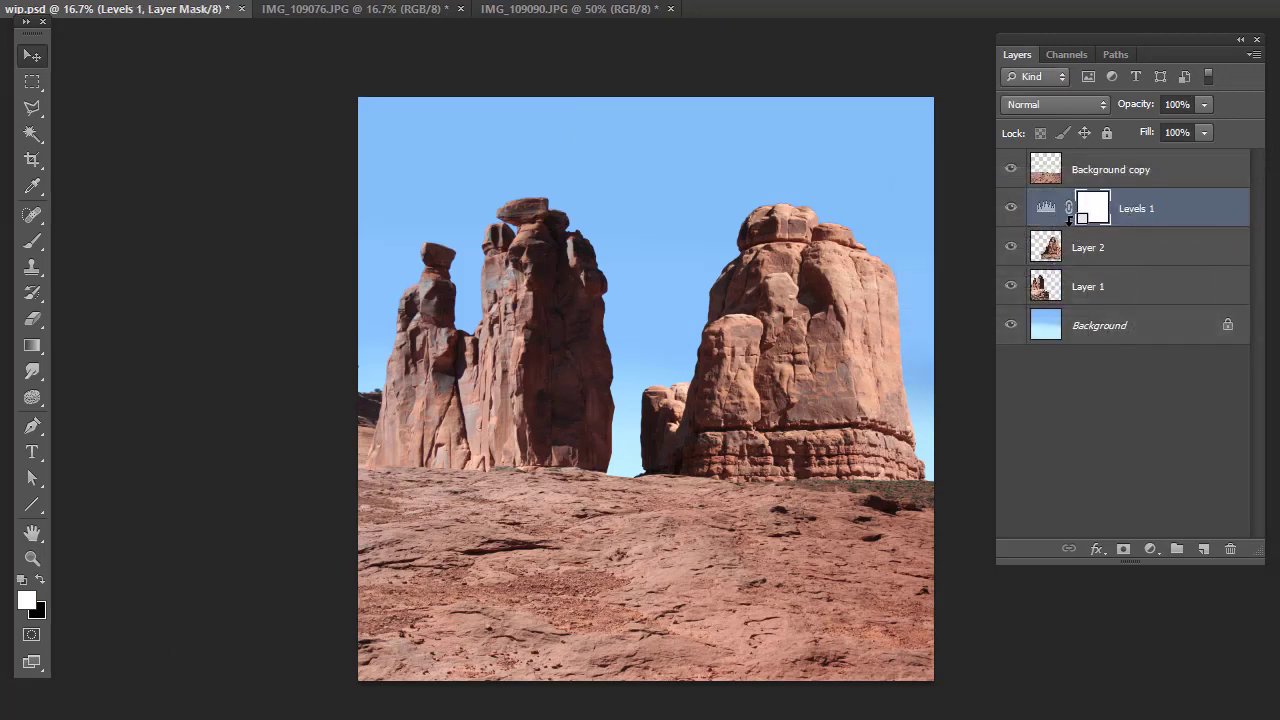
left_click(1069, 220, "alt")
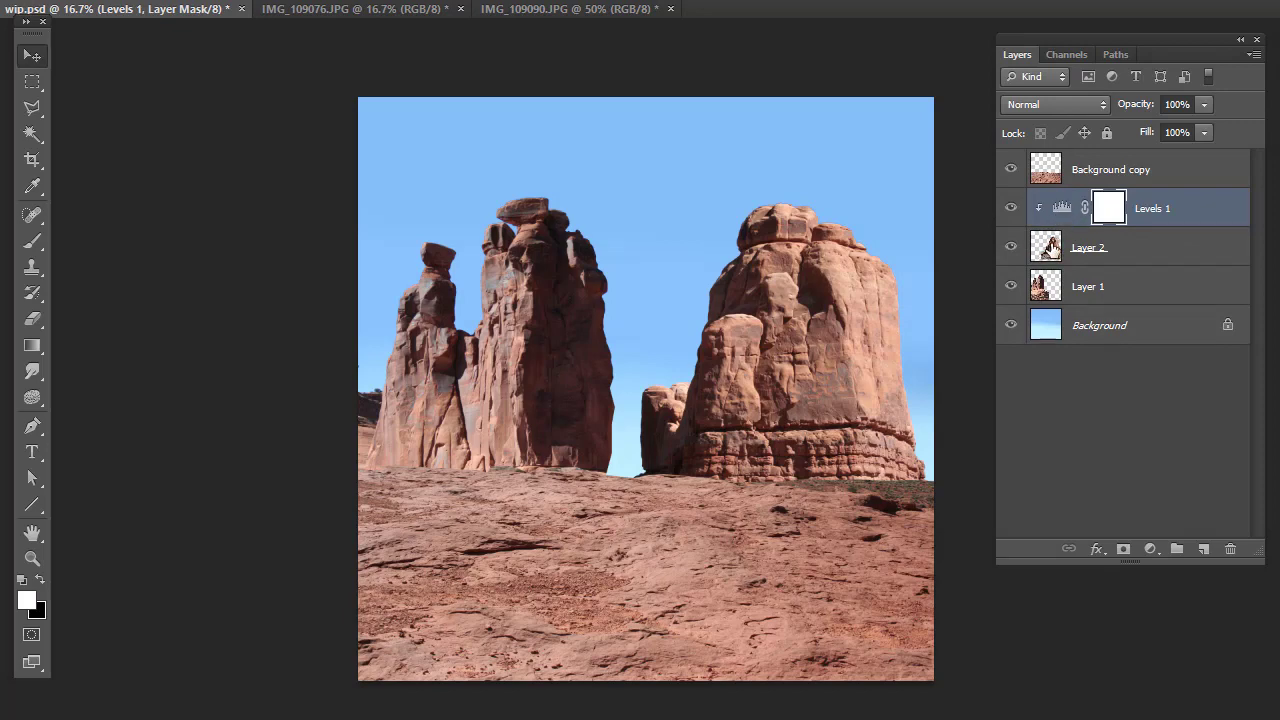
left_click(1068, 220, "alt")
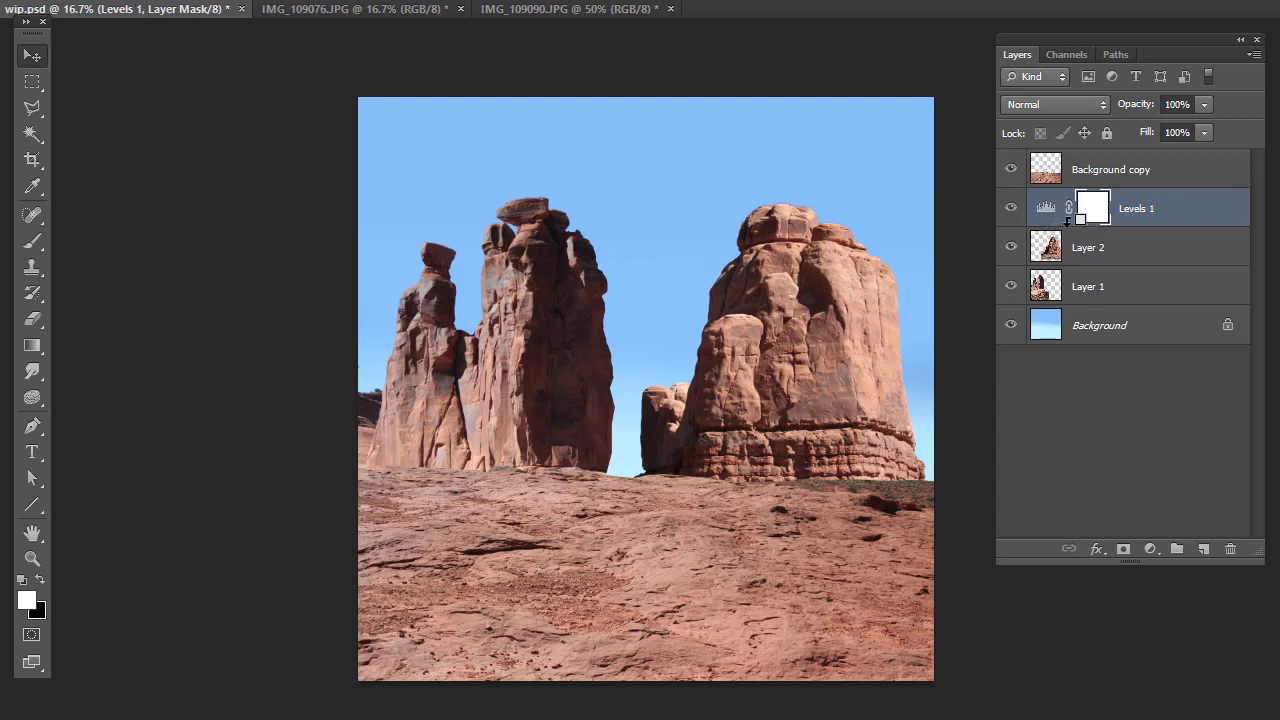
left_click(1067, 220, "alt")
- Set the Levels 1 output white level to 220 and close the Properties panel
left_click(1062, 207)
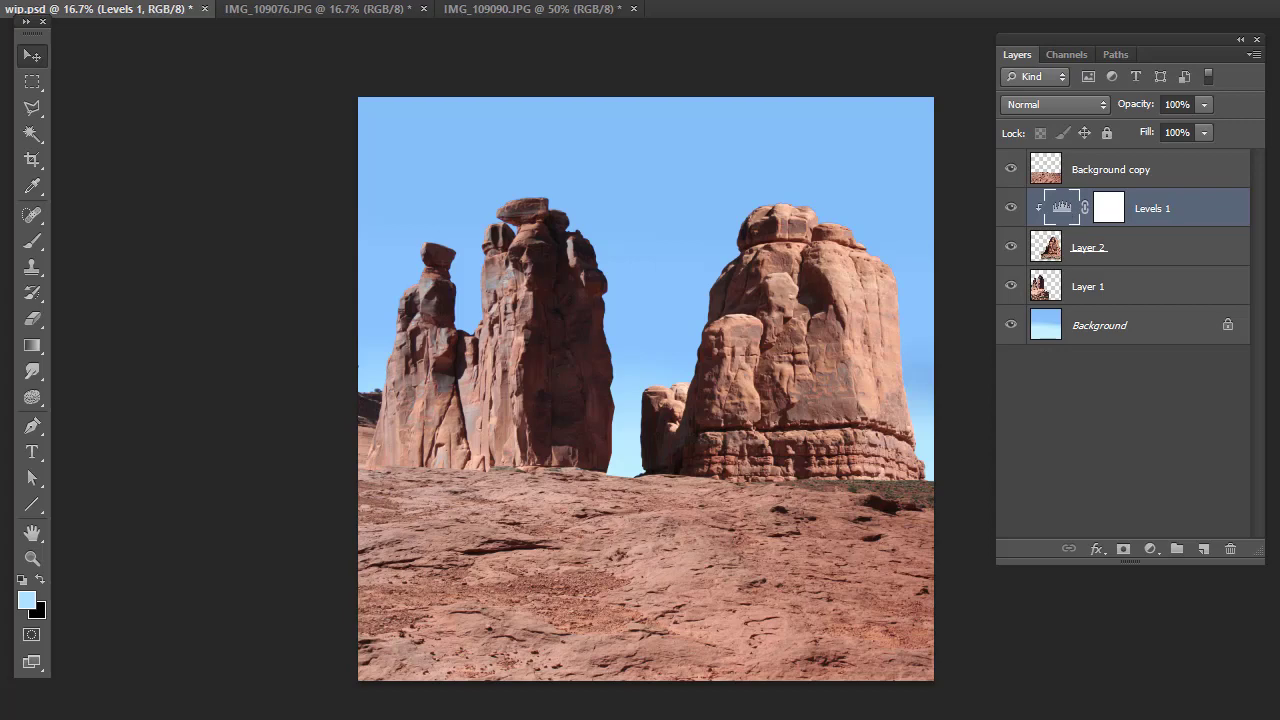
left_click_drag(349, 217, 96, 345)
left_click_drag(397, 623, 363, 622)
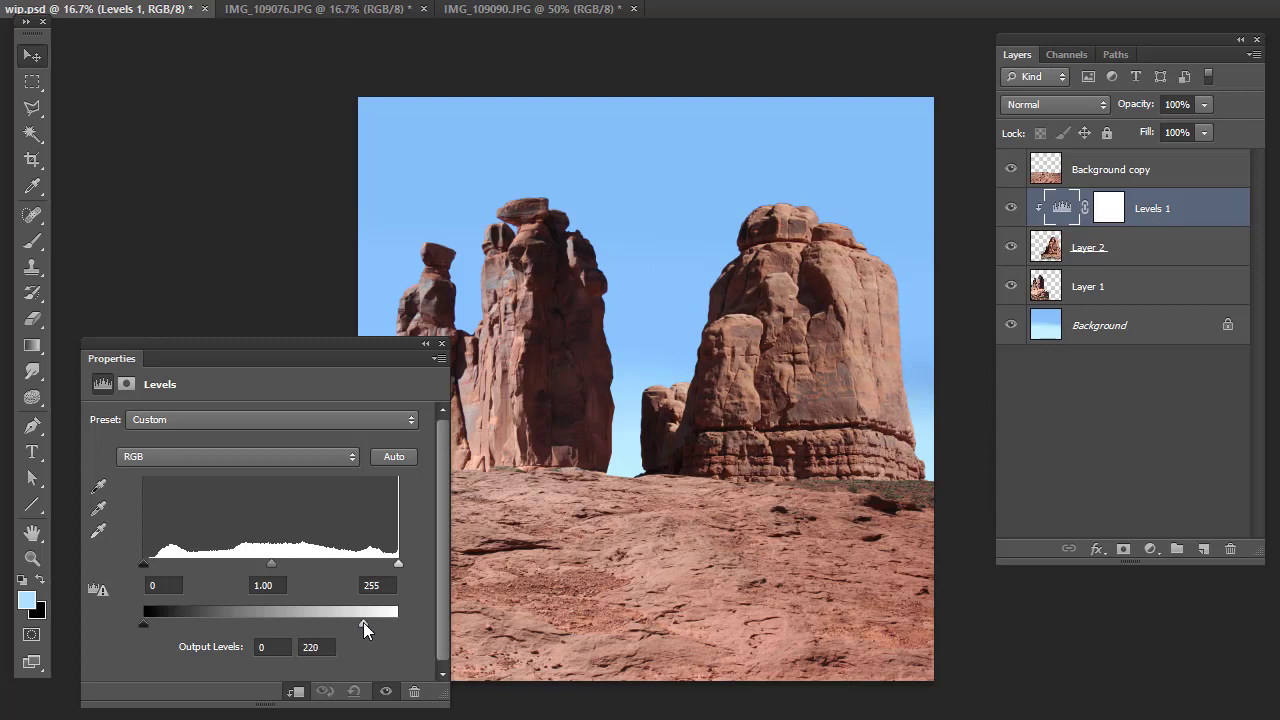
mouse_move(297, 348)
left_mouse_down()
mouse_move(136, 405)
mouse_move(284, 366)
mouse_move(313, 376)
mouse_move(295, 368)
left_mouse_up()
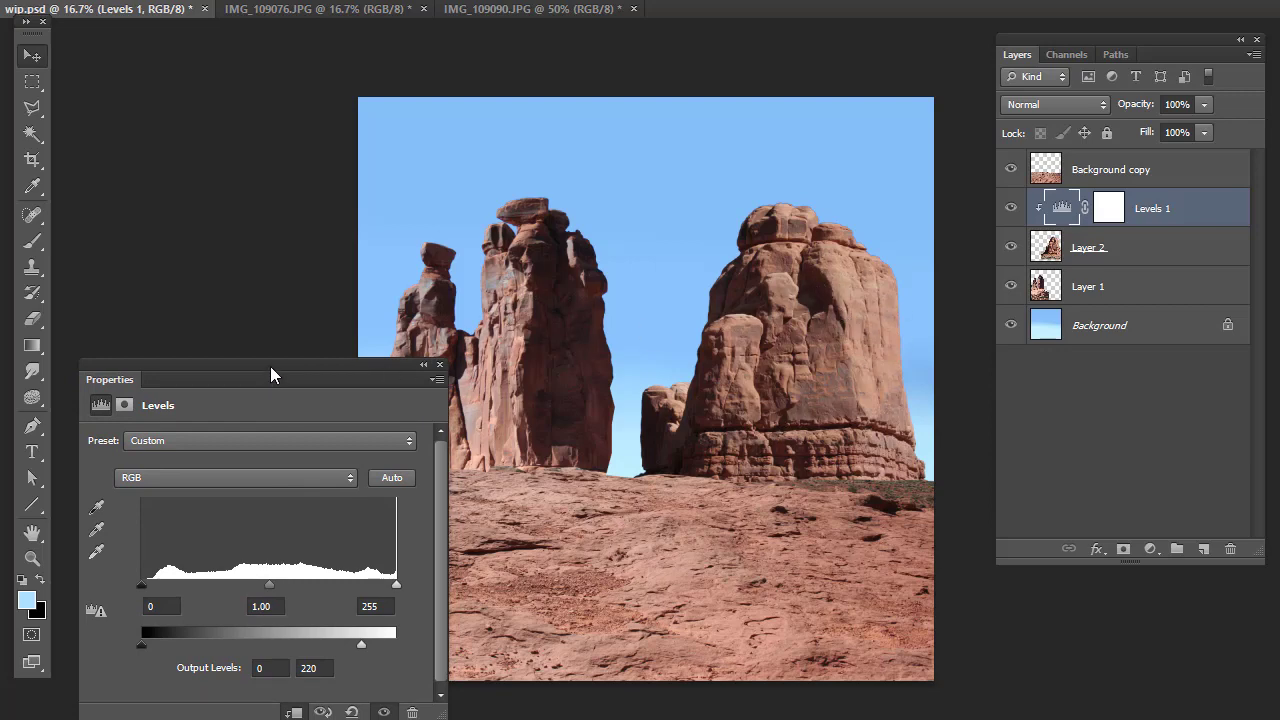
left_click(439, 364)
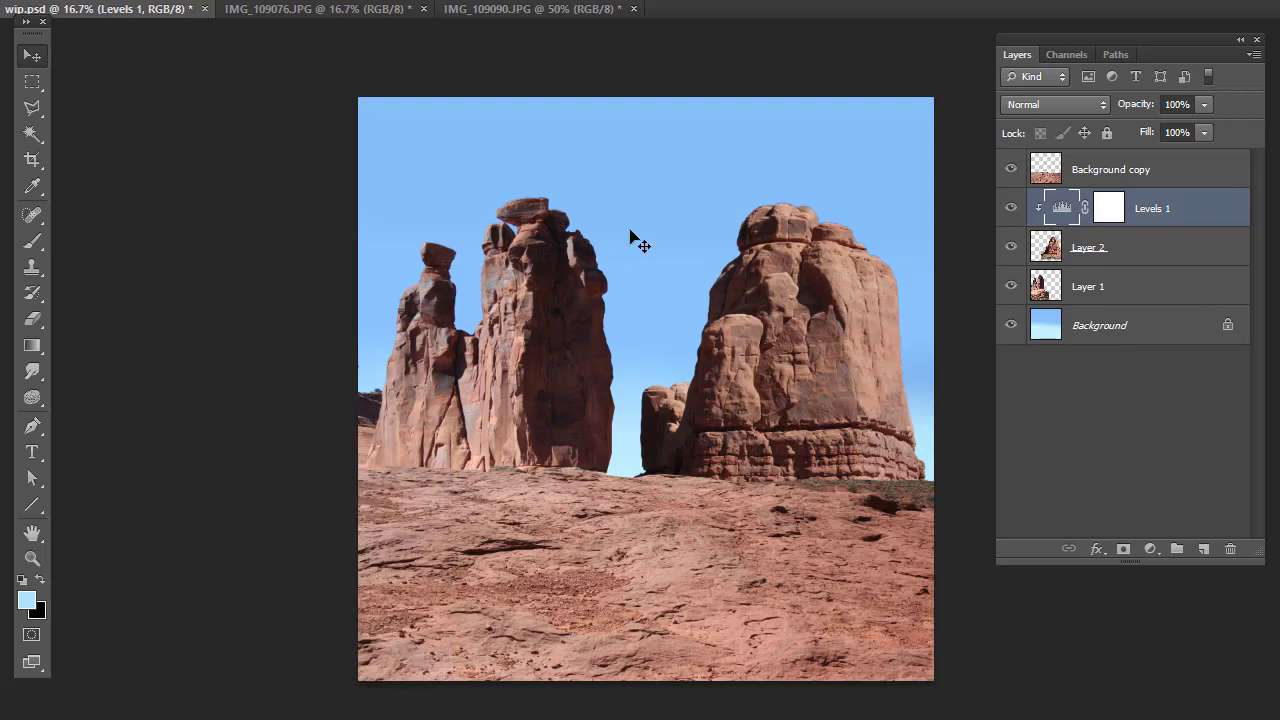
- Add a Hue/Saturation 1 adjustment layer clipped to the layer below
key("alt+l")
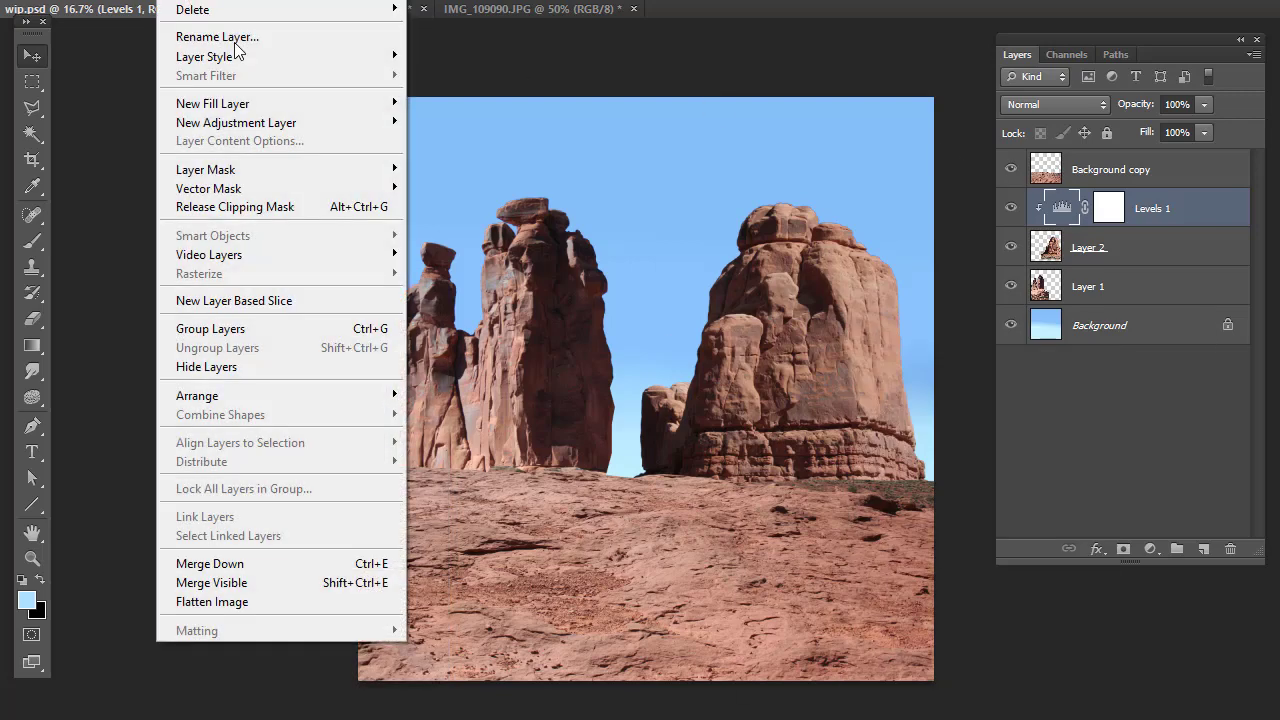
mouse_move(257, 122)
left_click(513, 226)
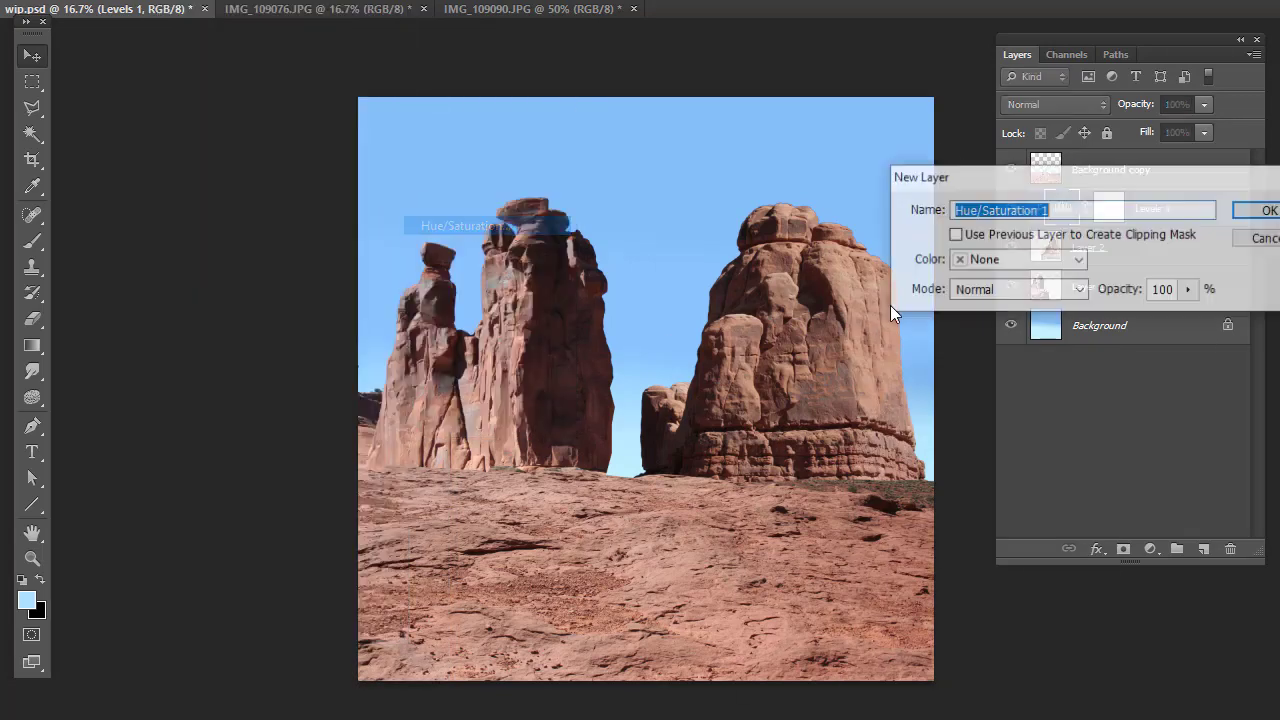
left_click(1257, 210)
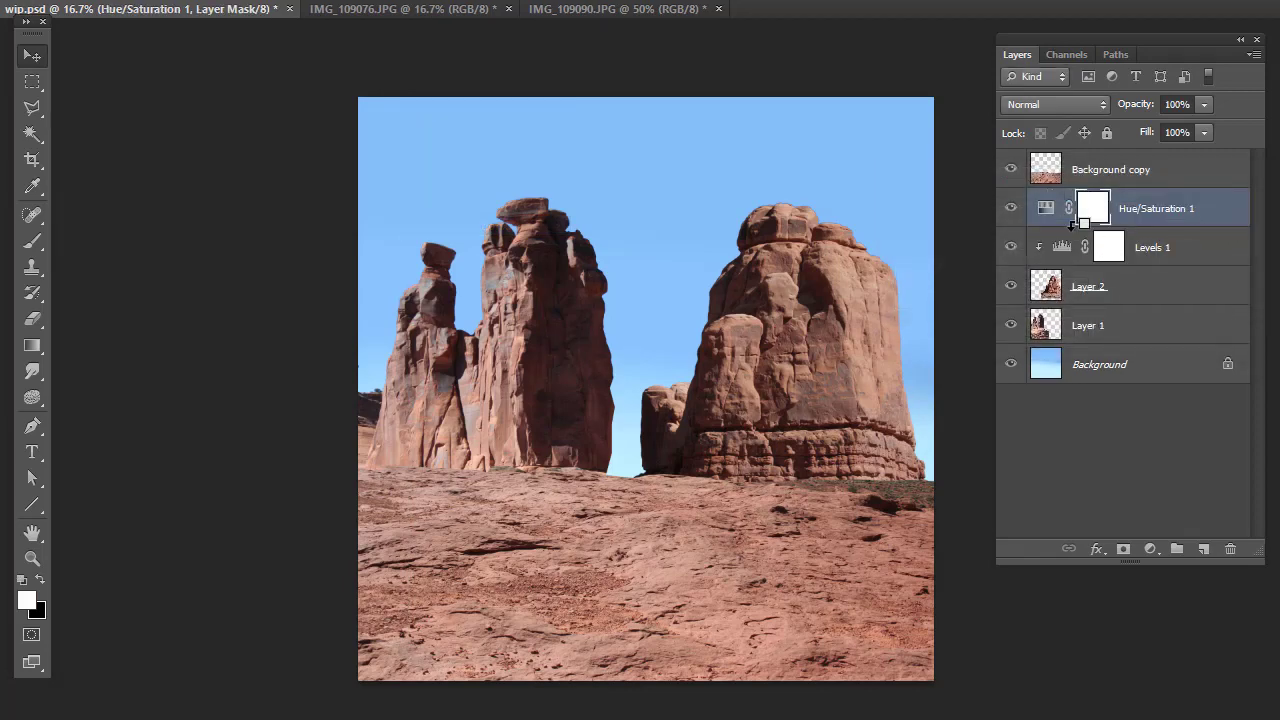
left_click(1078, 226, "alt")
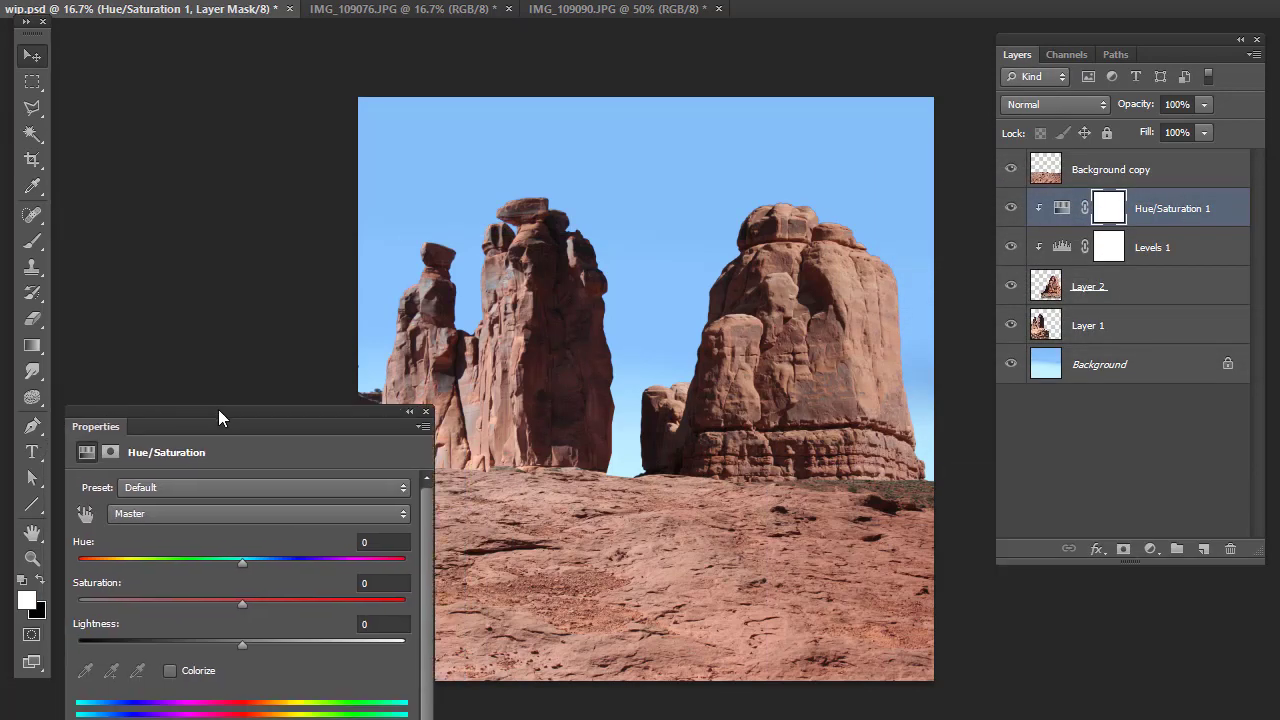
- Set Hue to -5 and Saturation to -7, then toggle the layer to compare
left_click_drag(220, 391, 198, 370)
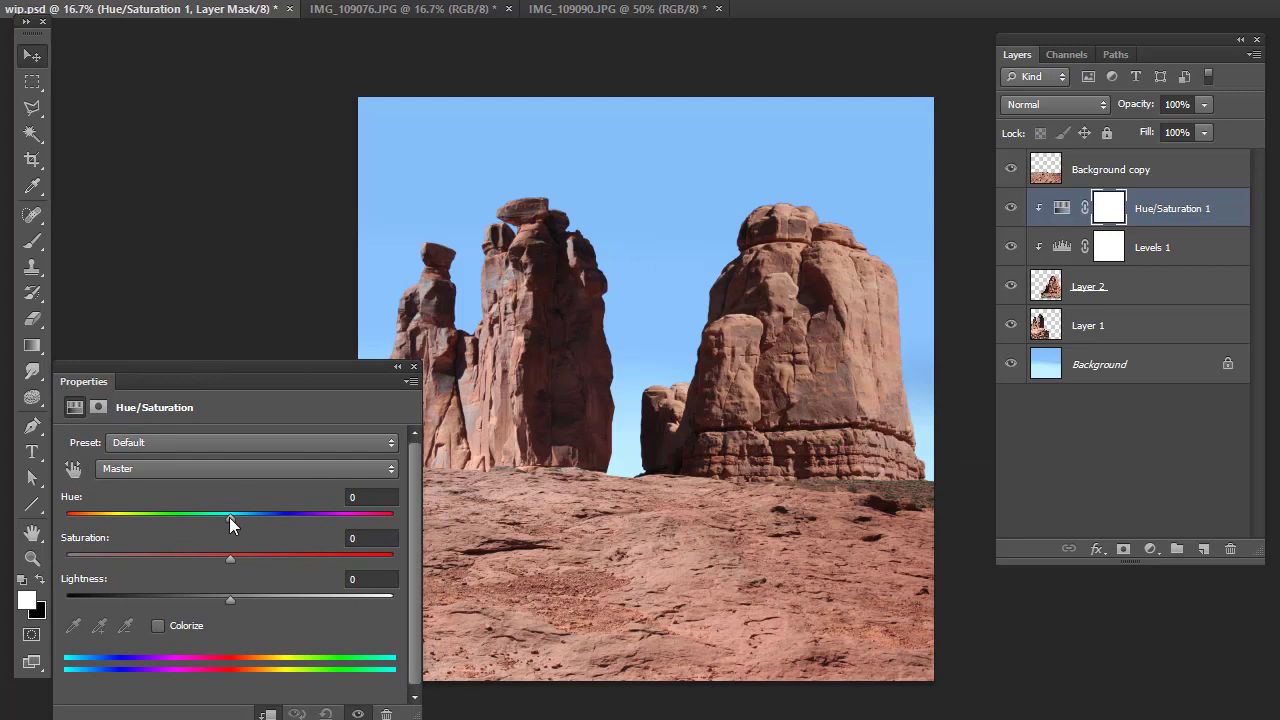
left_click_drag(229, 517, 223, 517)
left_click_drag(228, 558, 218, 558)
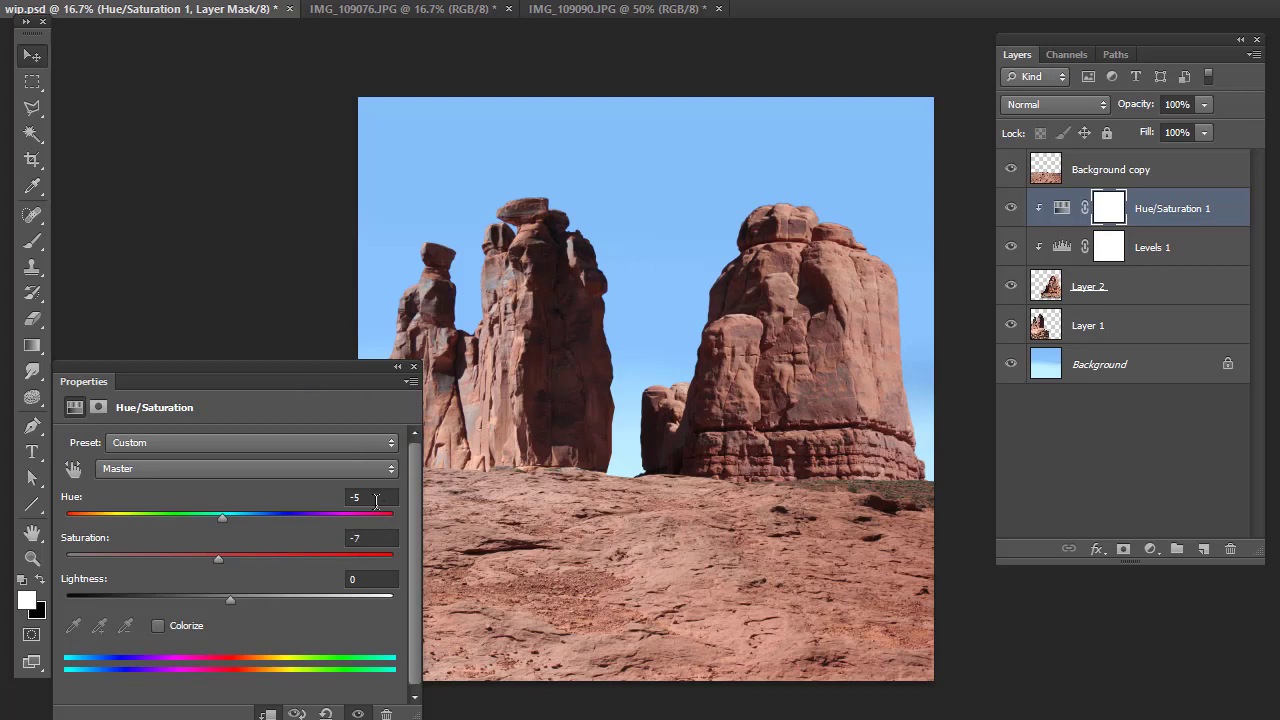
left_click_drag(303, 367, 265, 381)
left_click(1010, 208)
left_click(1010, 208)
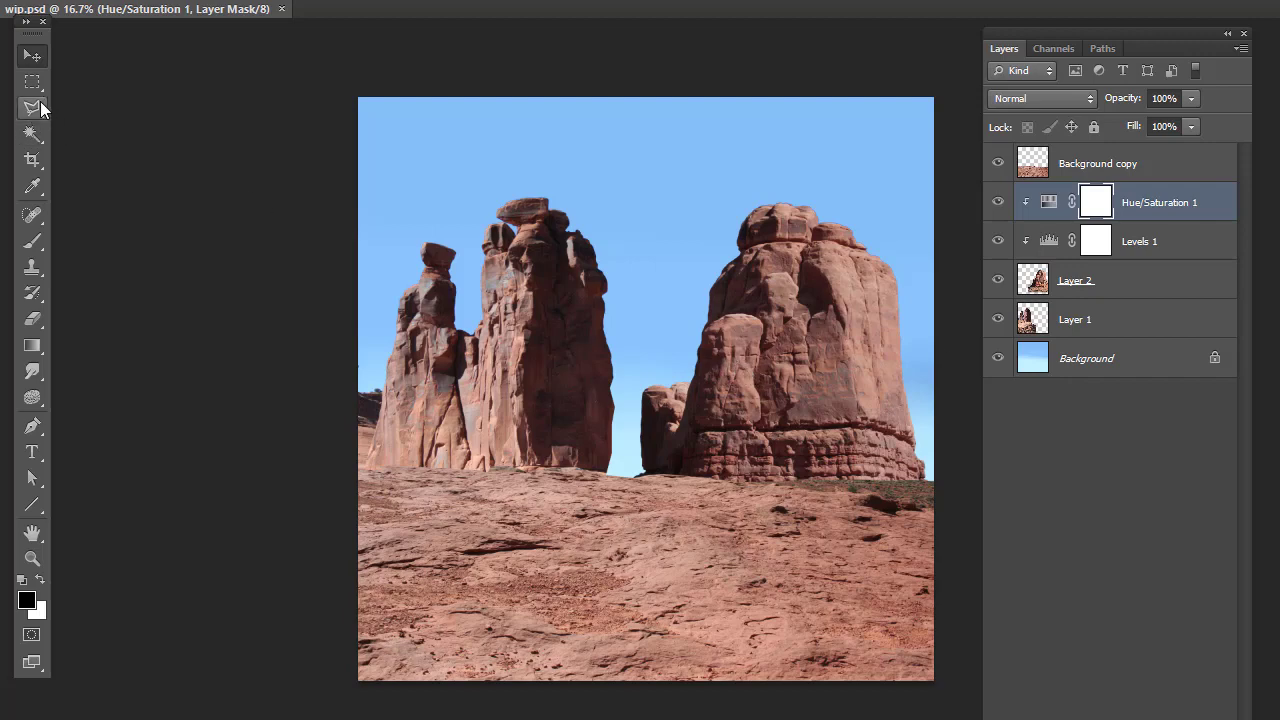
- Flip Layer 2 horizontally and move its rocks slightly right and up
left_click(32, 81)
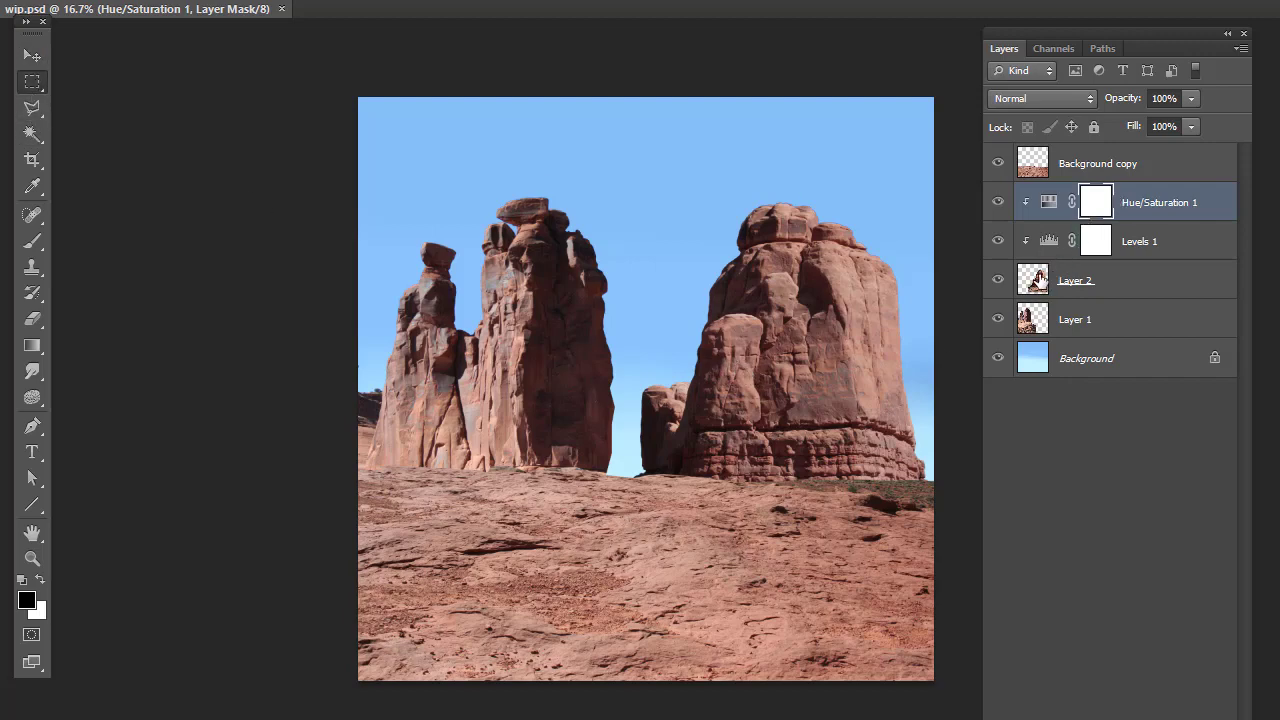
left_click(1036, 280)
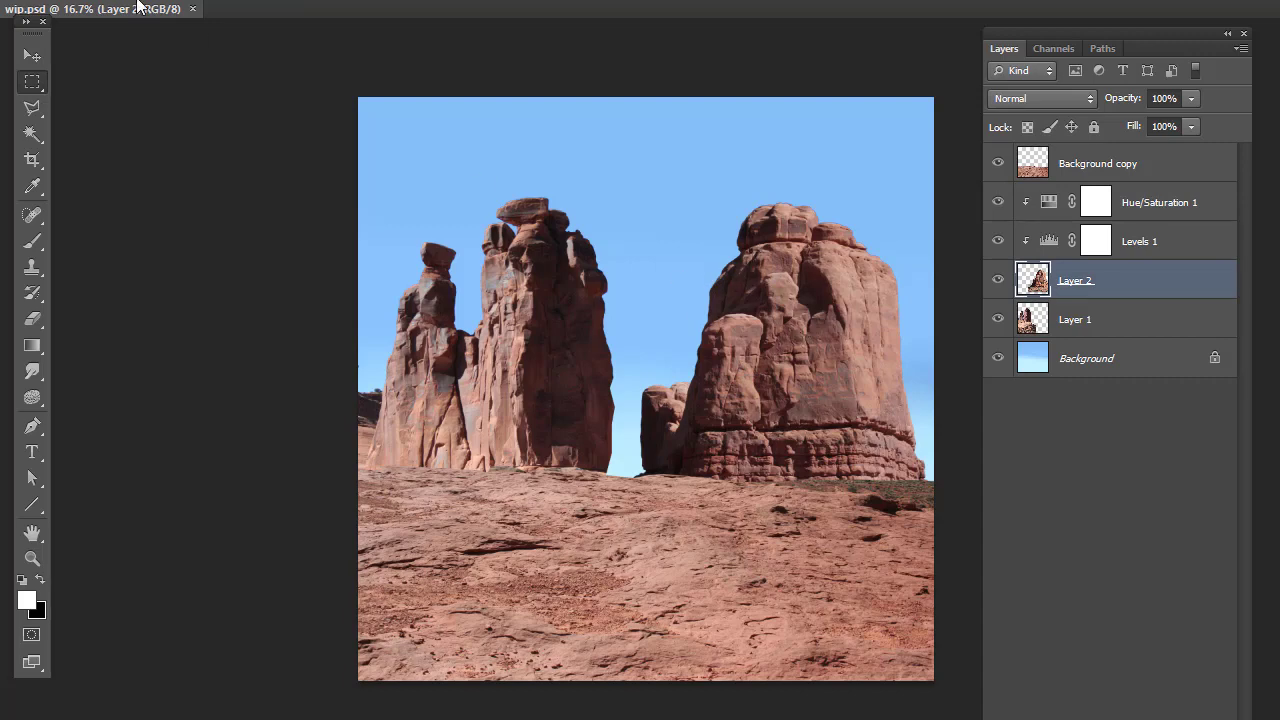
left_click(86, 2)
mouse_move(322, 339)
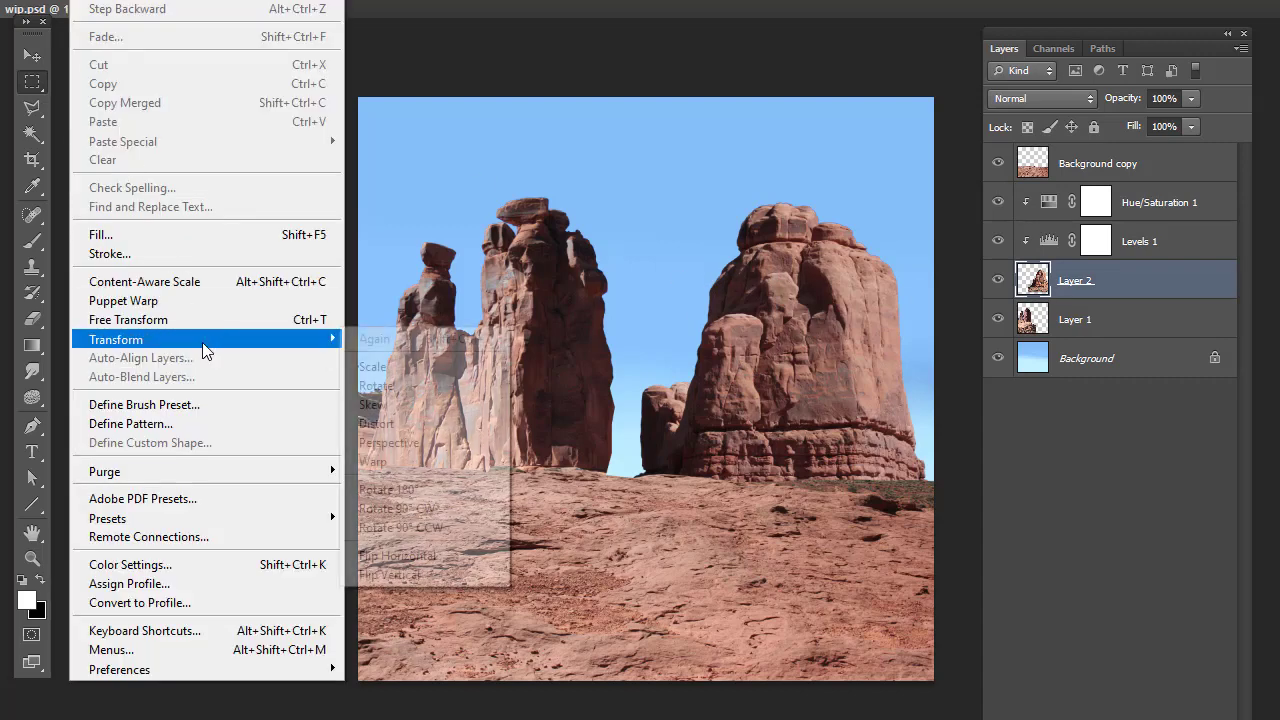
left_click(415, 556)
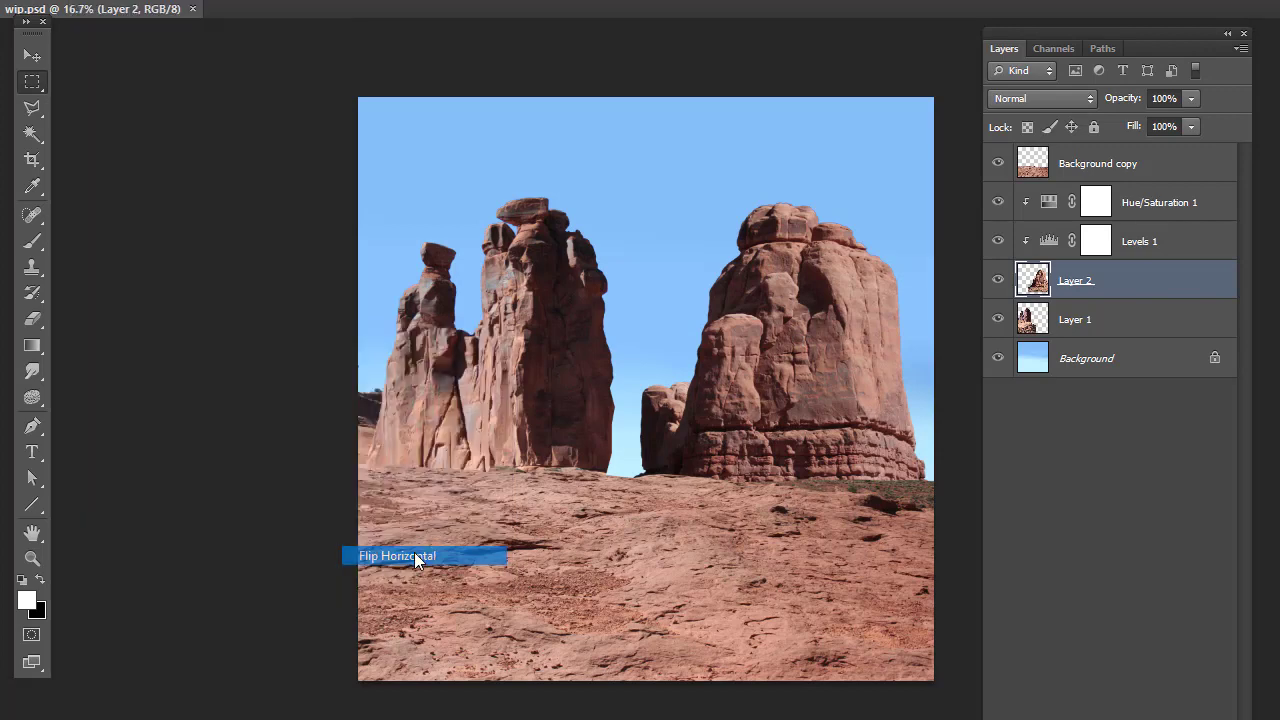
left_click(33, 57)
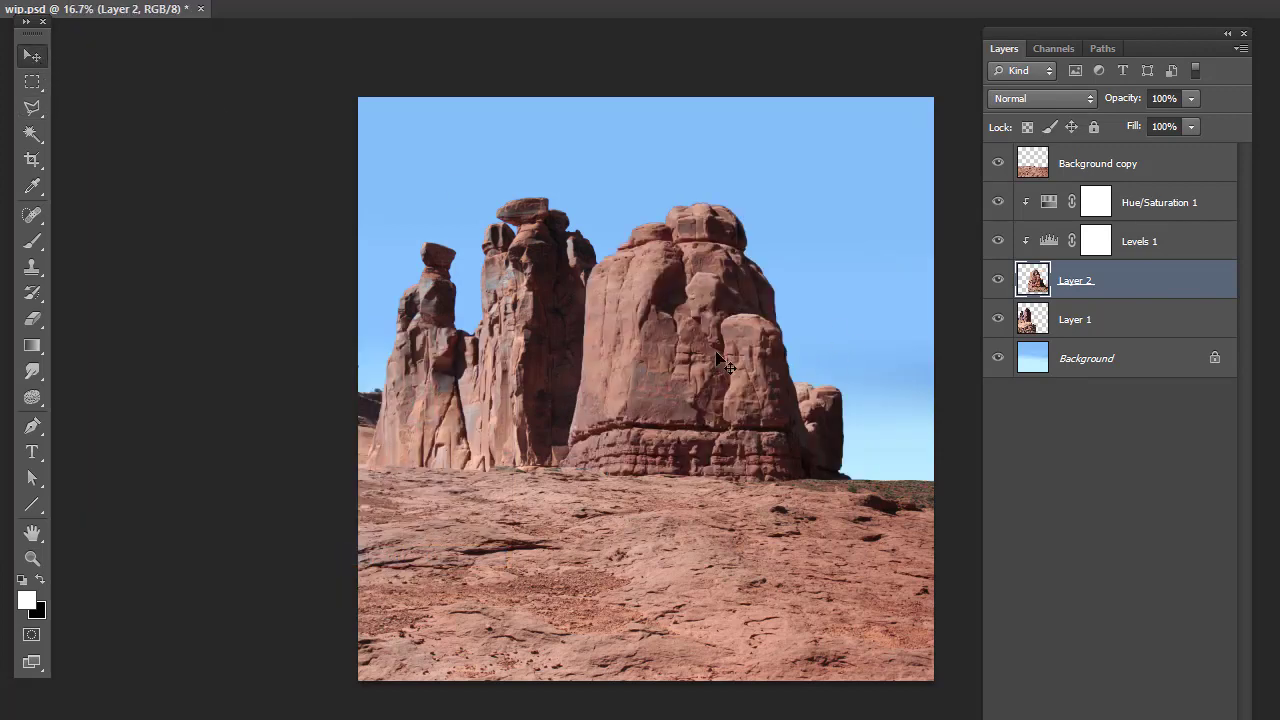
left_click_drag(720, 362, 788, 347)
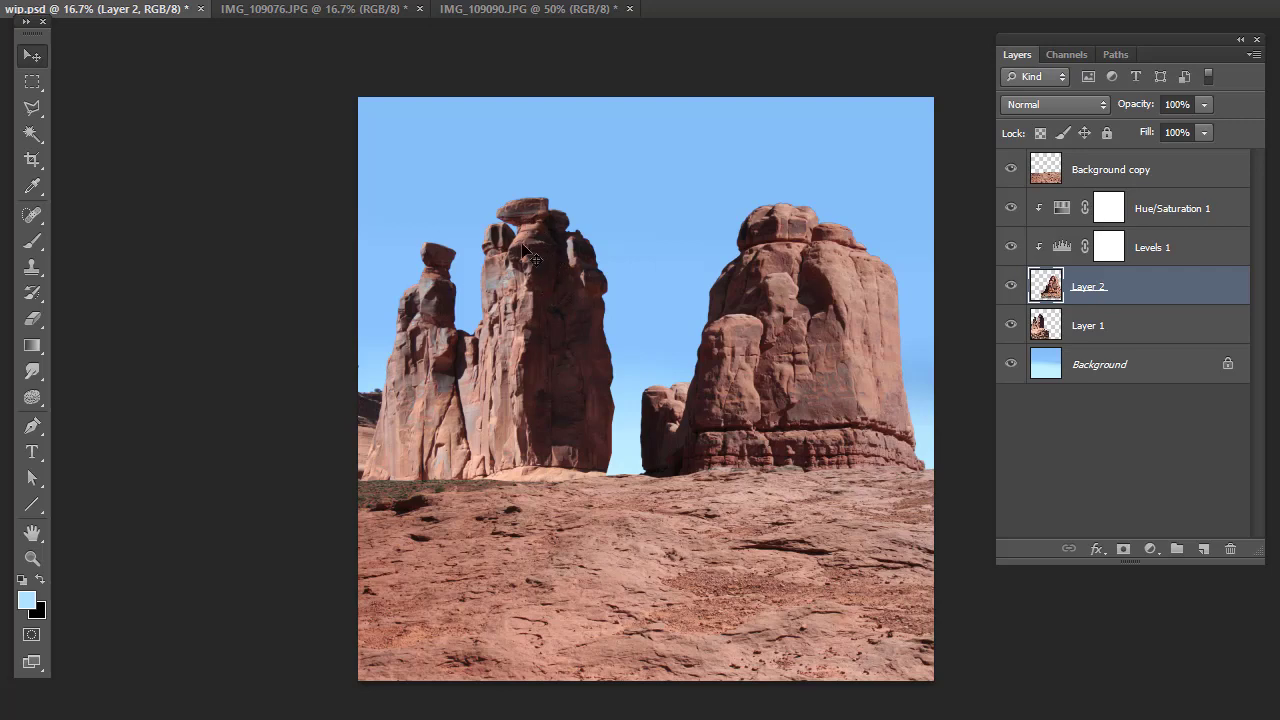
- Select Layer 1 and apply Flip Horizontal to it
left_click(1045, 324)
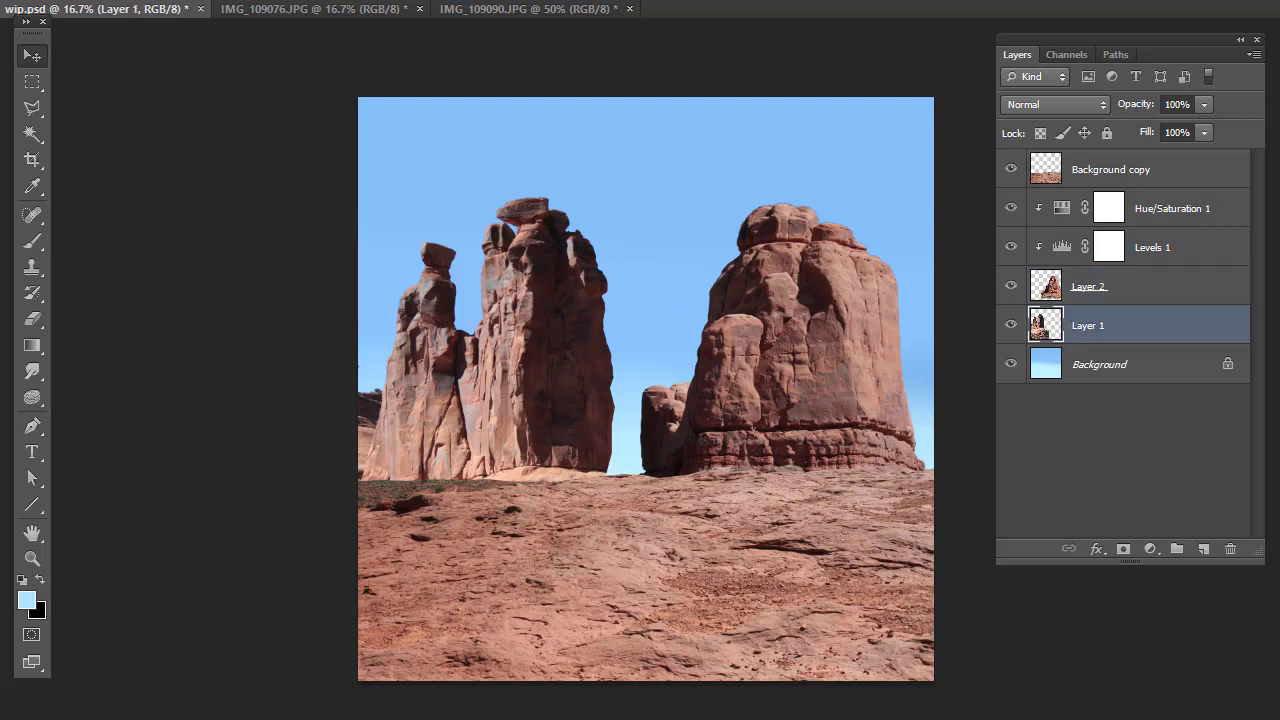
key("alt+e")
mouse_move(226, 339)
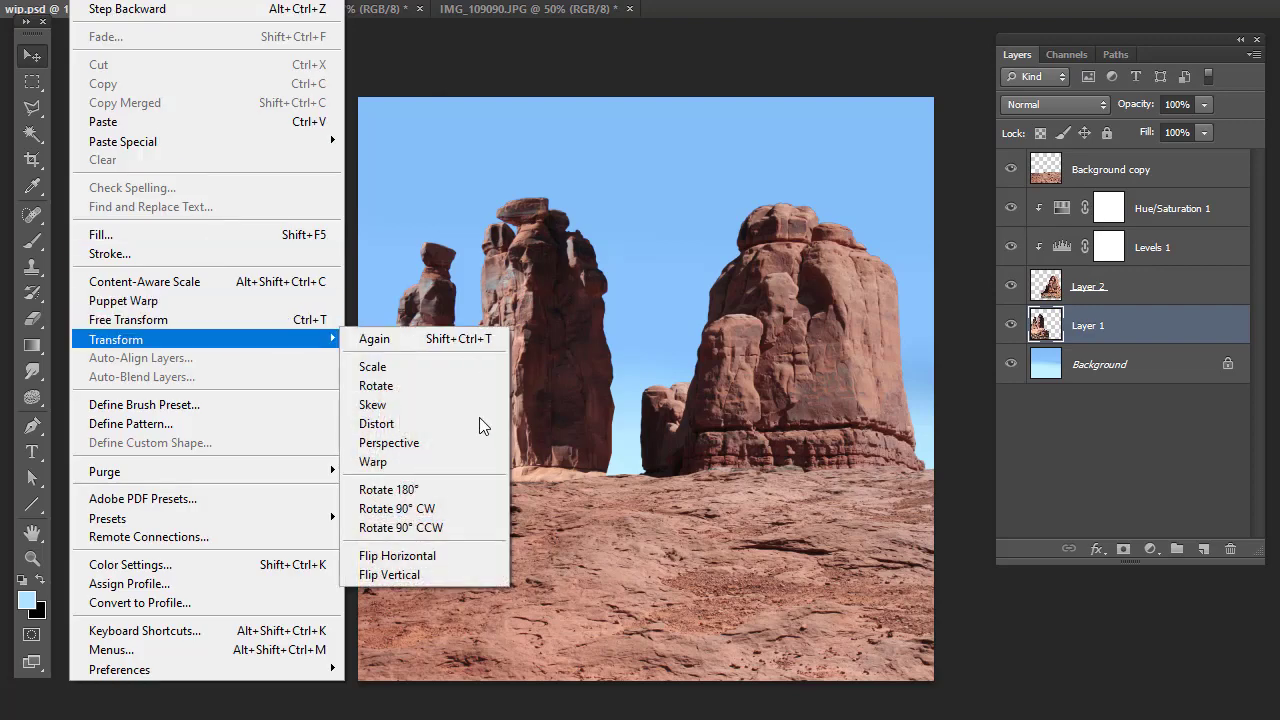
left_click(447, 563)
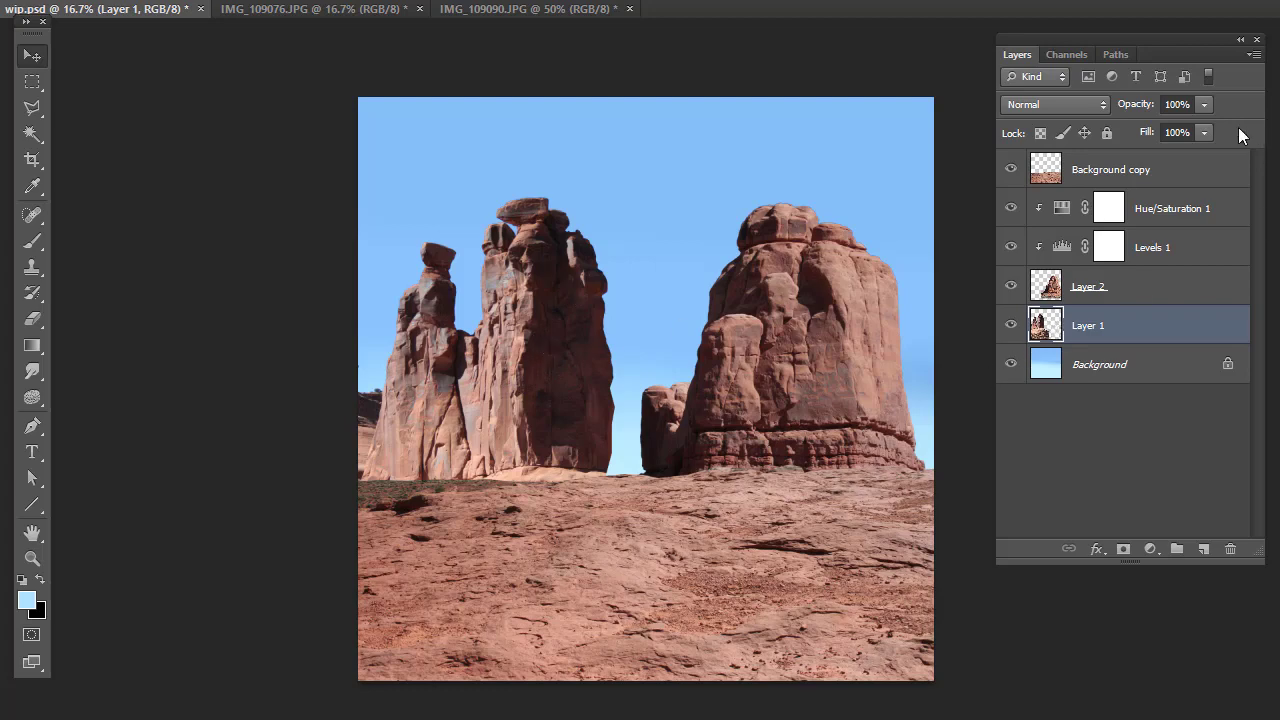
- Duplicate Layer 1 and clip the Layer 1 copy to Layer 1
left_click(1254, 55)
left_click(1275, 88)
key("Return")
left_click(1076, 344, "alt")
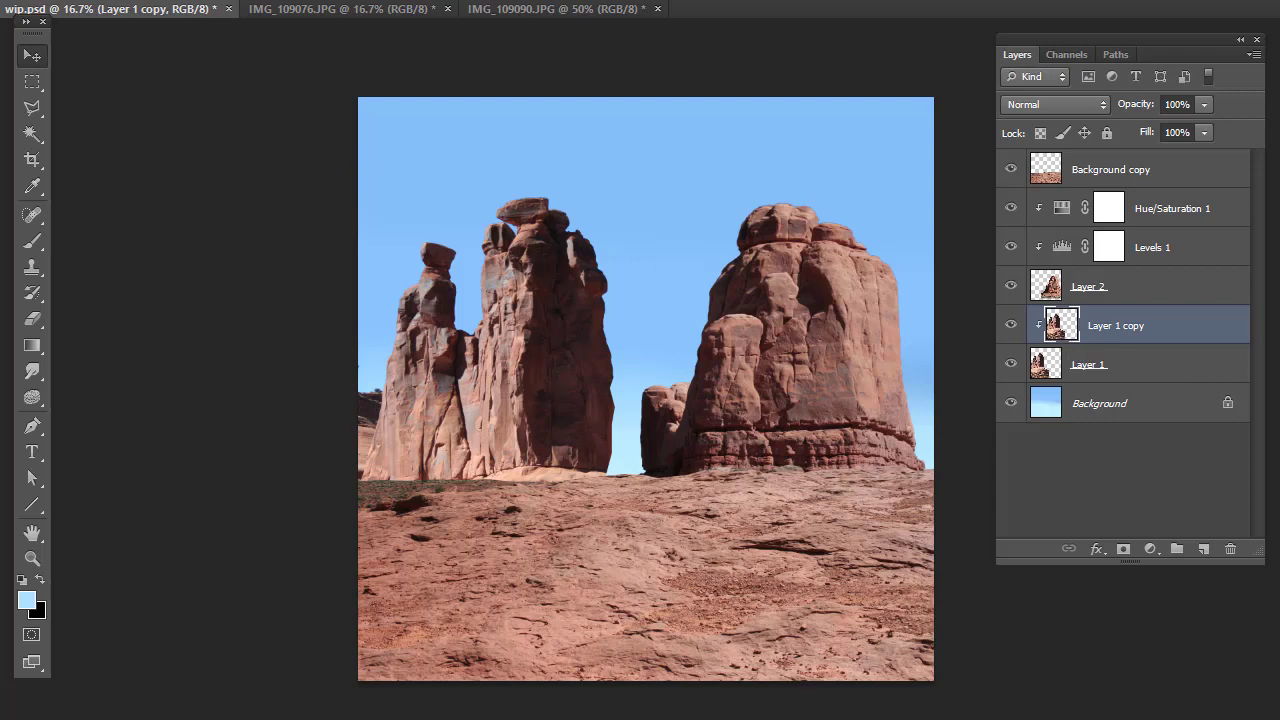
- Marquee a strip around the middle tower, flip it horizontally, shift it left, and deselect
left_click(32, 81)
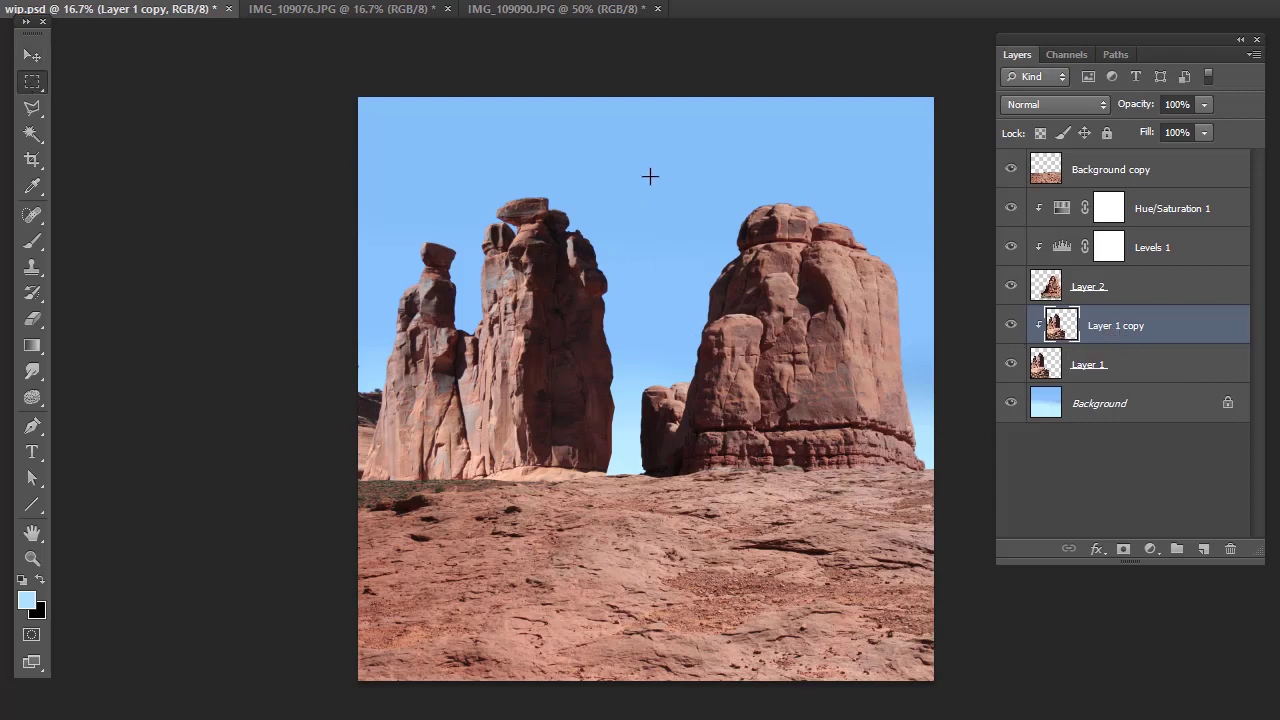
left_click_drag(673, 142, 477, 647)
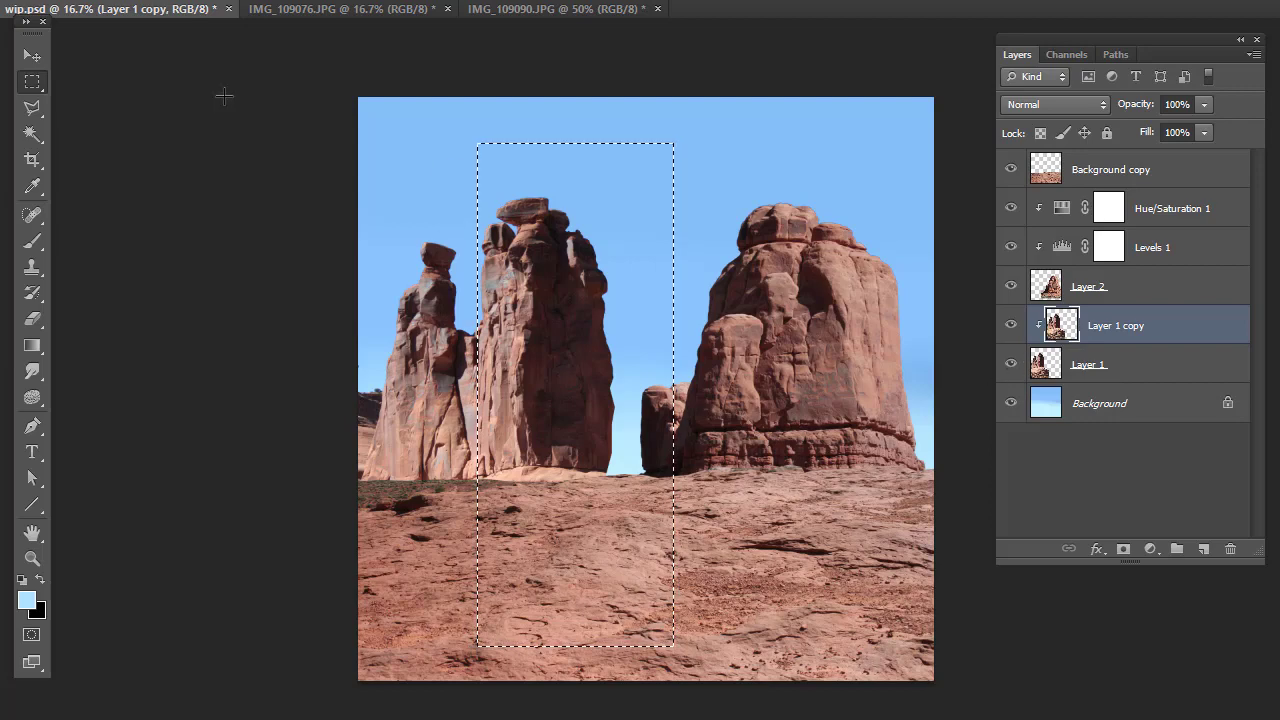
left_click(90, 1)
mouse_move(220, 339)
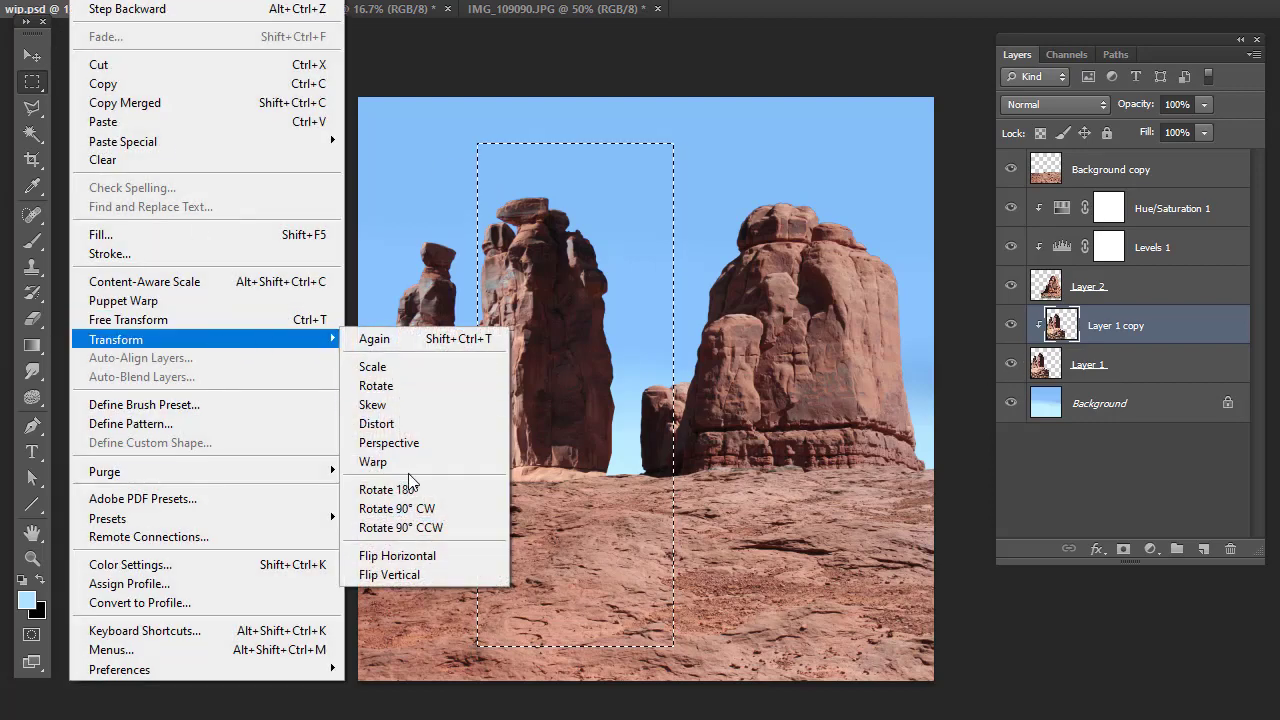
left_click(423, 553)
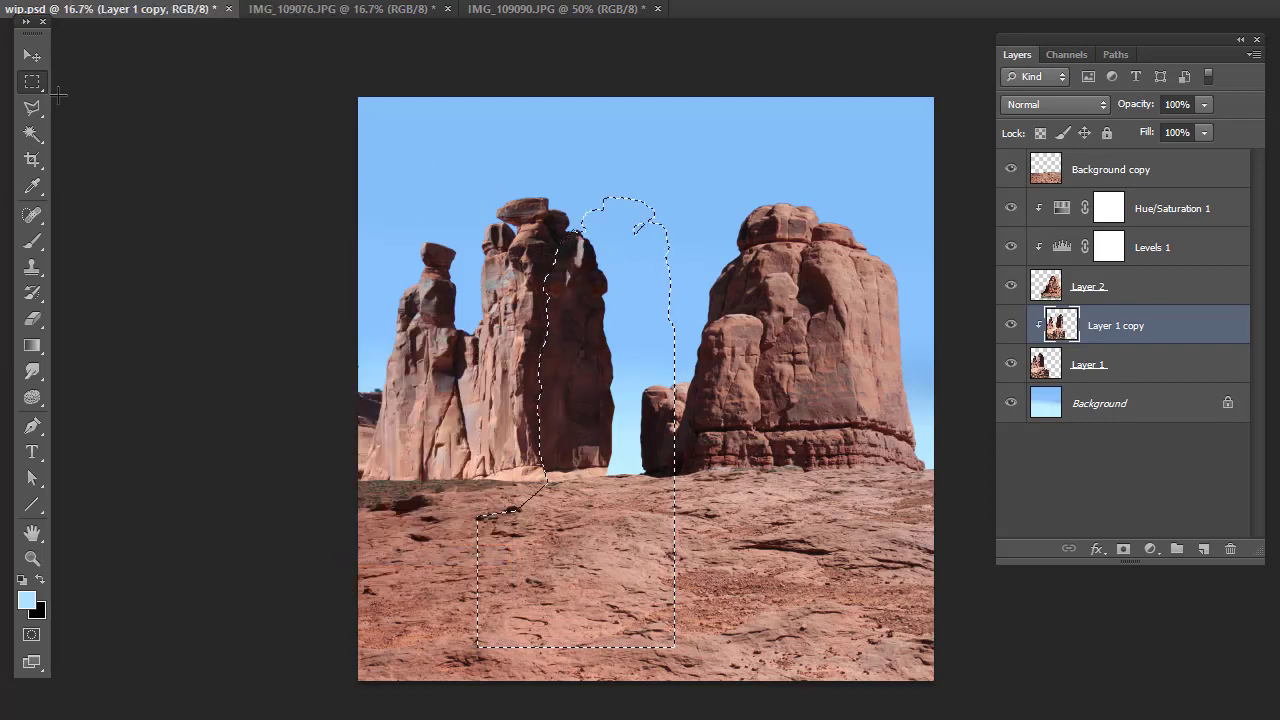
left_click(32, 55)
left_click_drag(605, 312, 545, 319)
key("ctrl+d")
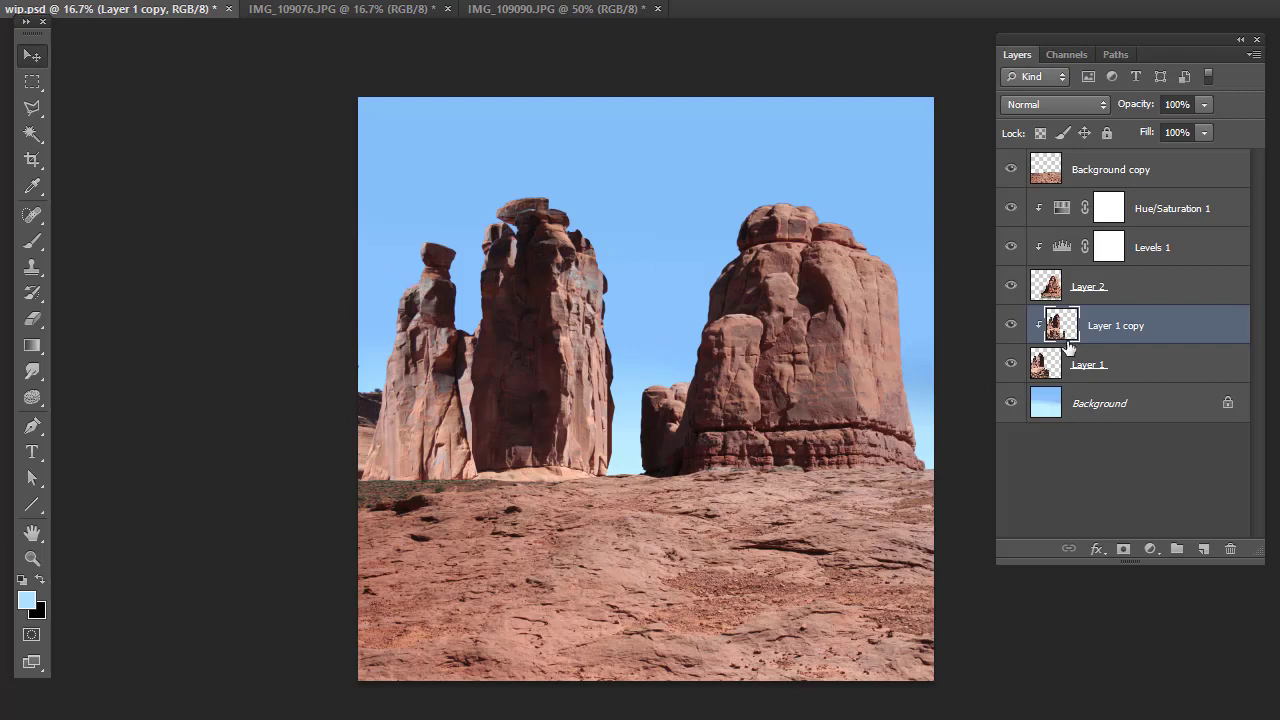
- Zoom in and Clone Stamp rock over the middle tower's right edge and dark bump, then zoom out
left_click(32, 558)
left_click(526, 373)
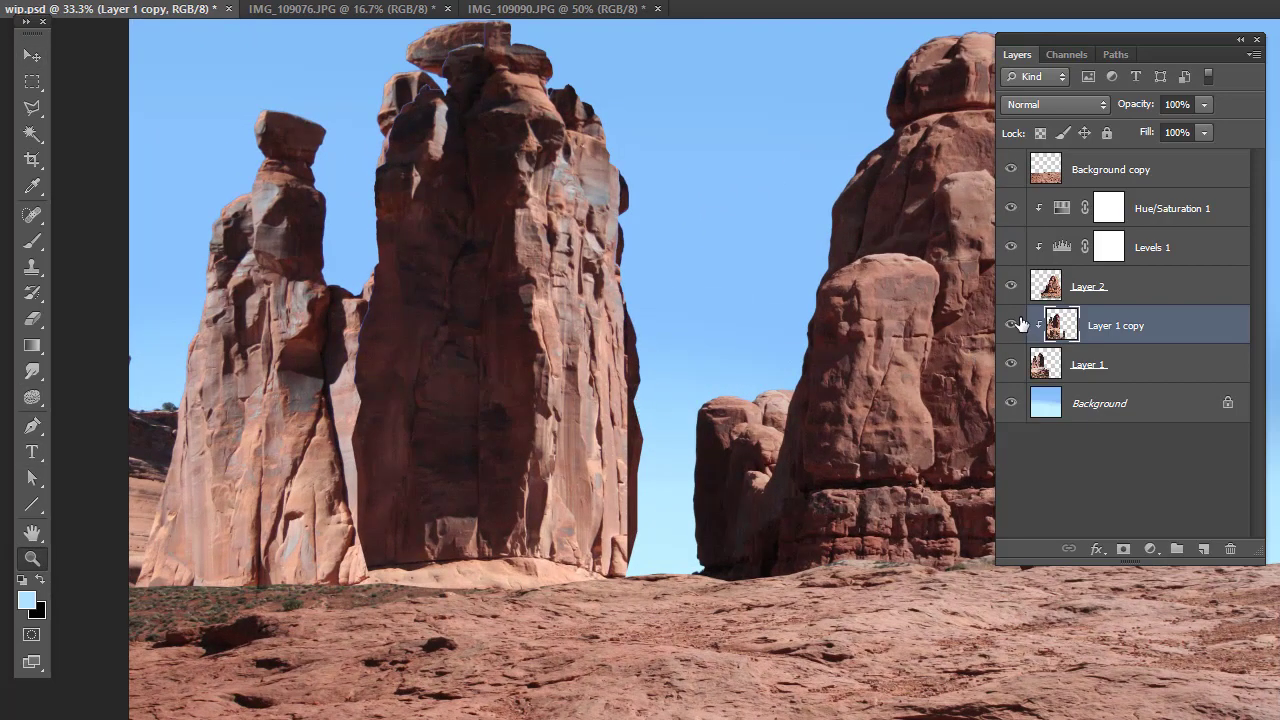
left_click(1011, 325)
left_click(1011, 325)
left_click(44, 269)
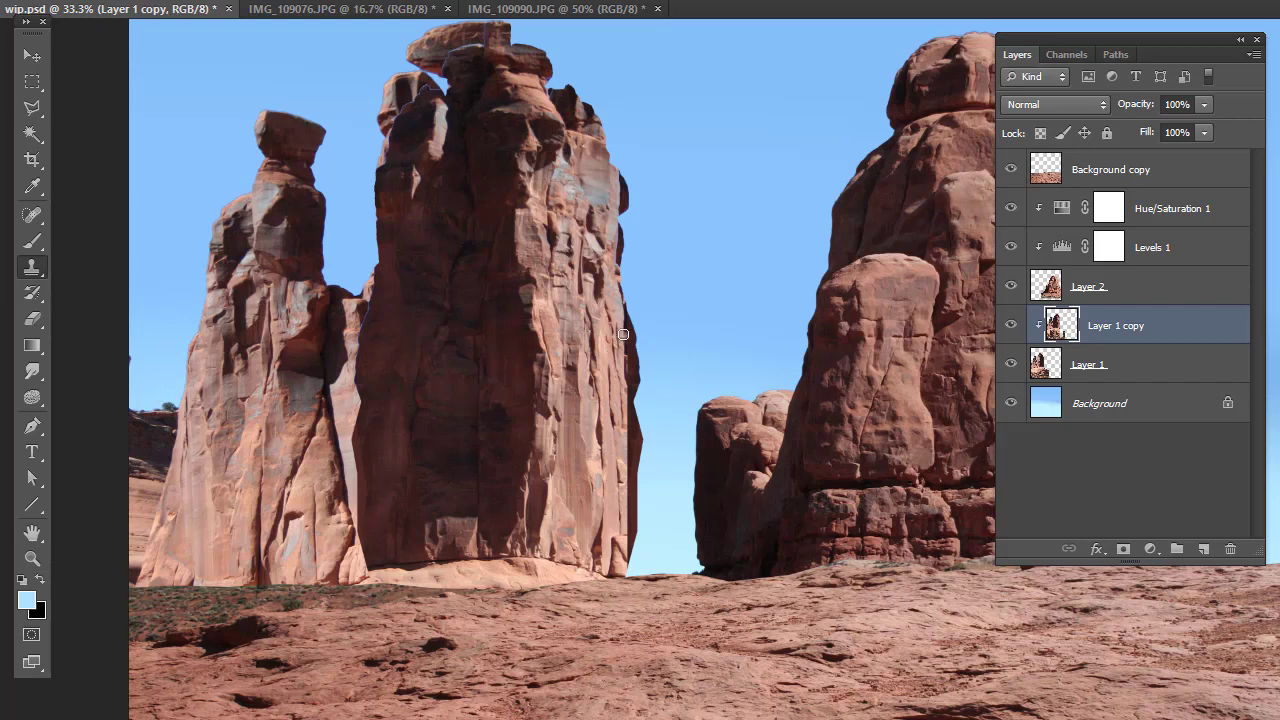
mouse_move(622, 330)
left_mouse_down()
mouse_move(638, 396)
mouse_move(625, 293)
mouse_move(629, 570)
mouse_move(635, 490)
left_mouse_up()
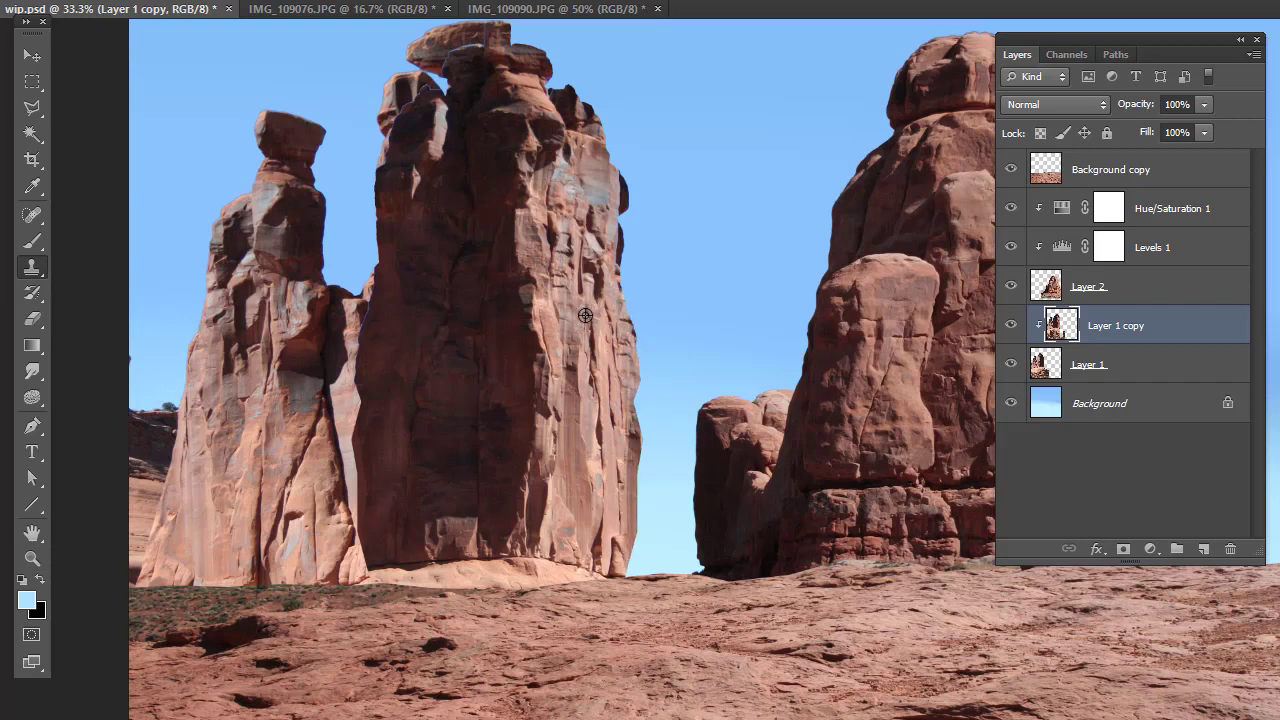
mouse_move(620, 255)
left_mouse_down()
mouse_move(615, 169)
mouse_move(629, 195)
mouse_move(612, 228)
left_mouse_up()
left_click(32, 559)
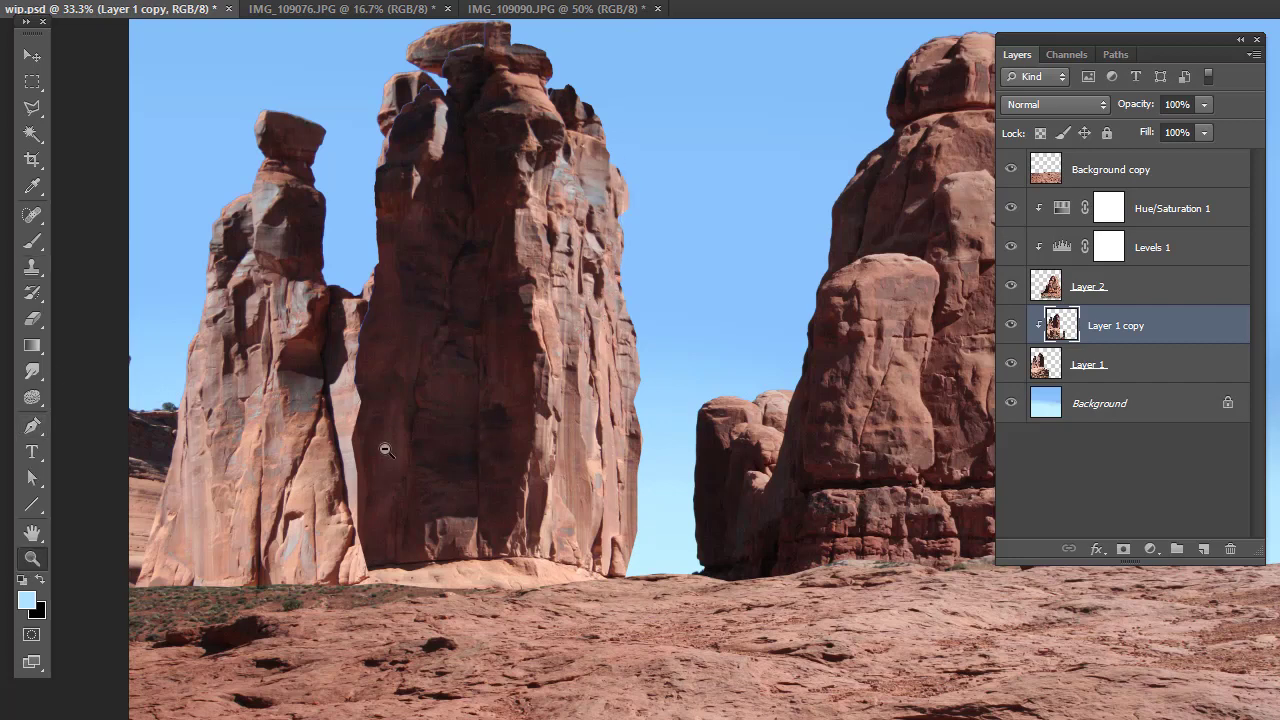
left_click(386, 449, "alt")
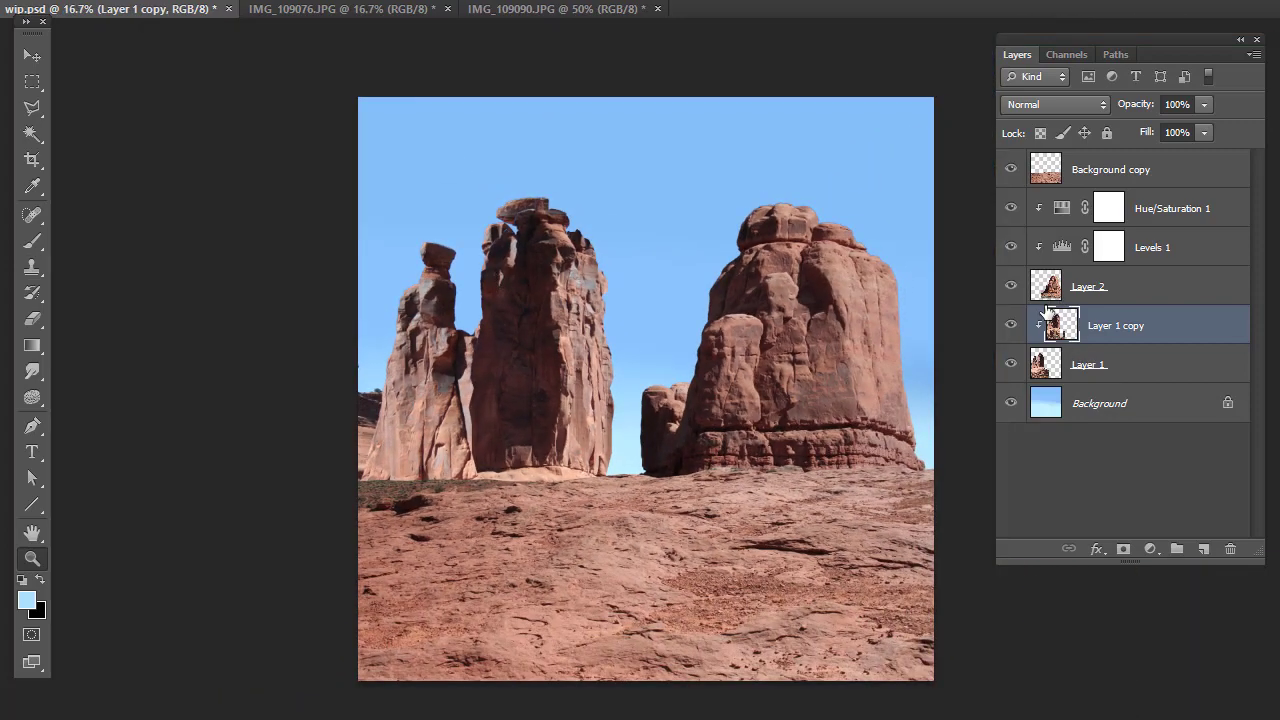
- Select the leftmost rock pillar with a rectangular marquee and flip it horizontally
left_click(21, 81)
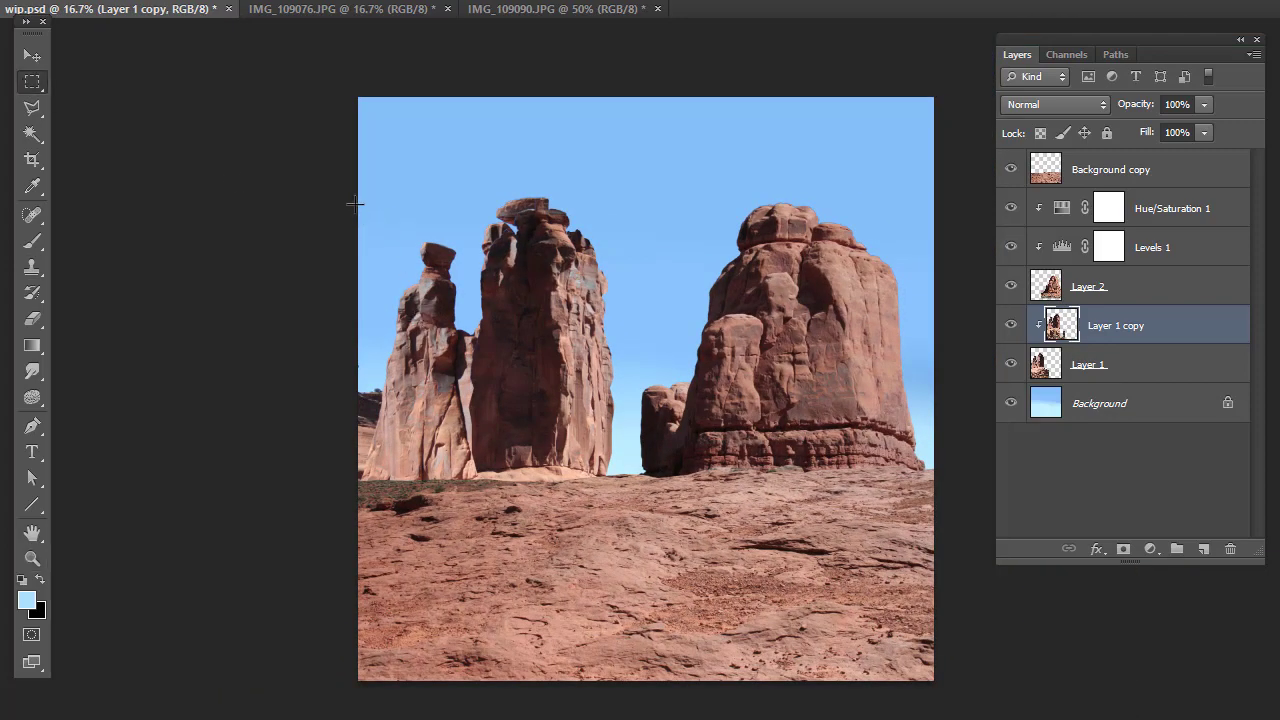
left_click_drag(362, 201, 476, 580)
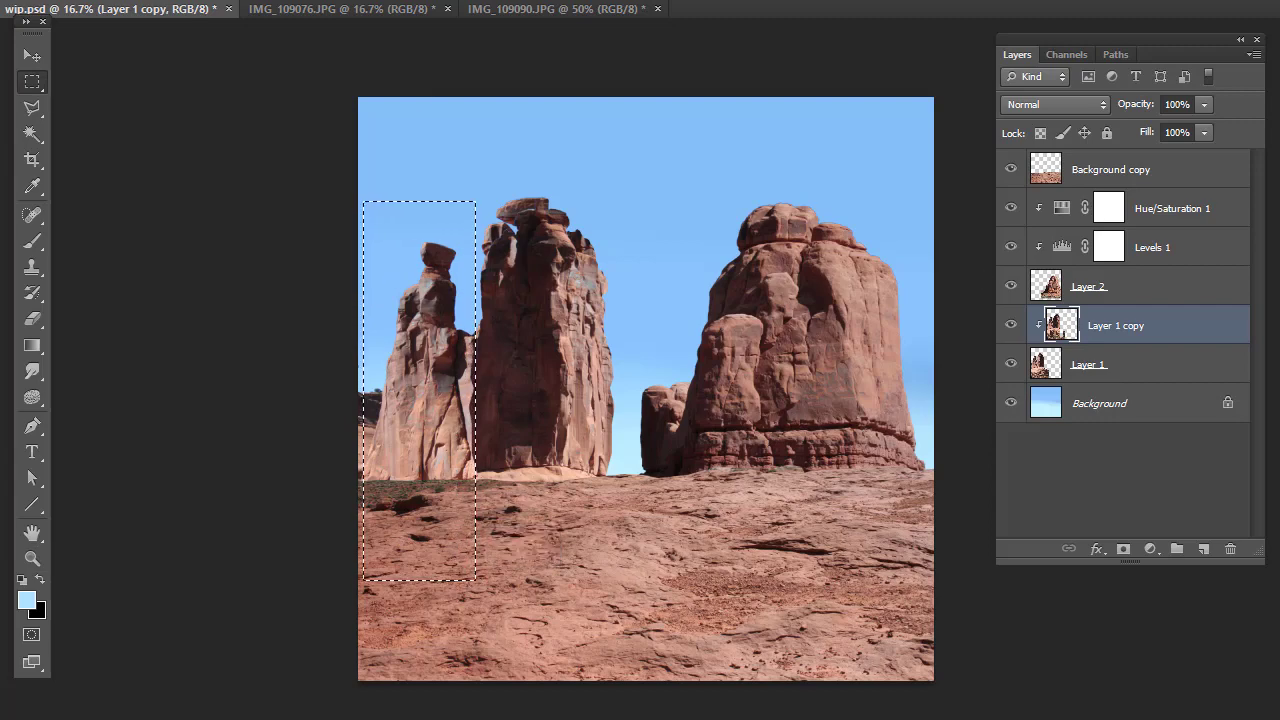
left_click(88, 0)
mouse_move(177, 338)
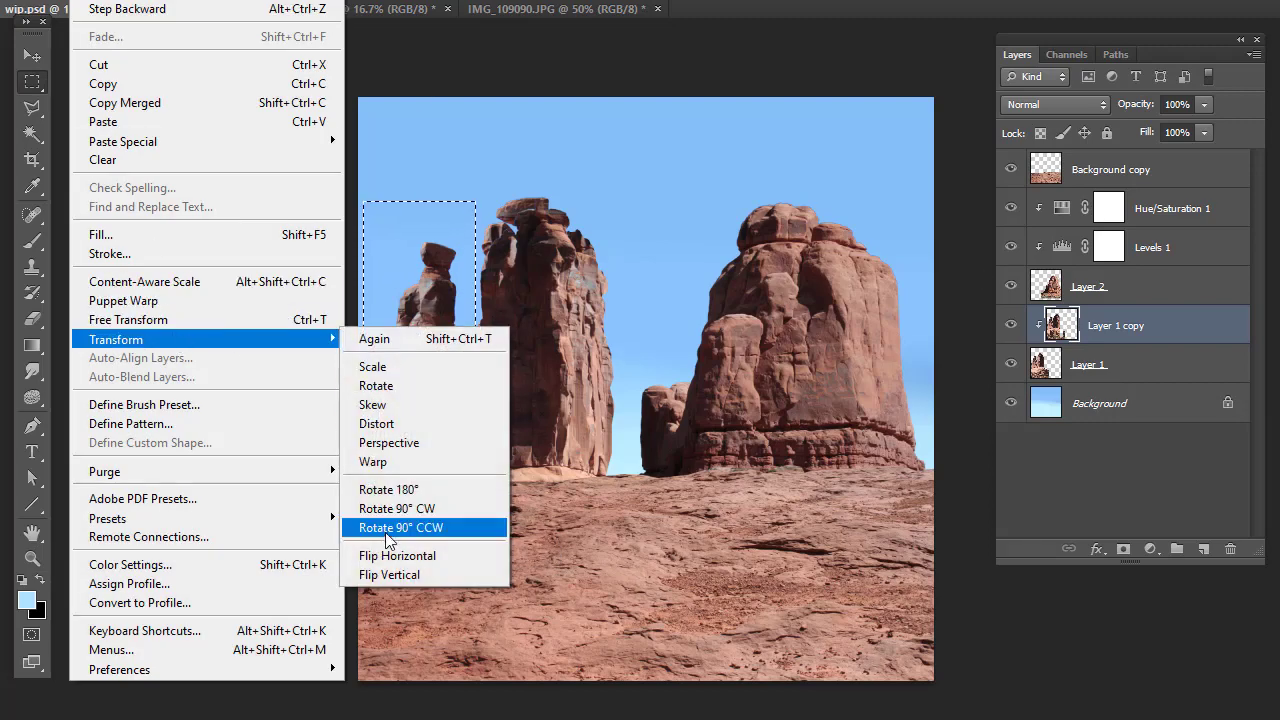
left_click(395, 552)
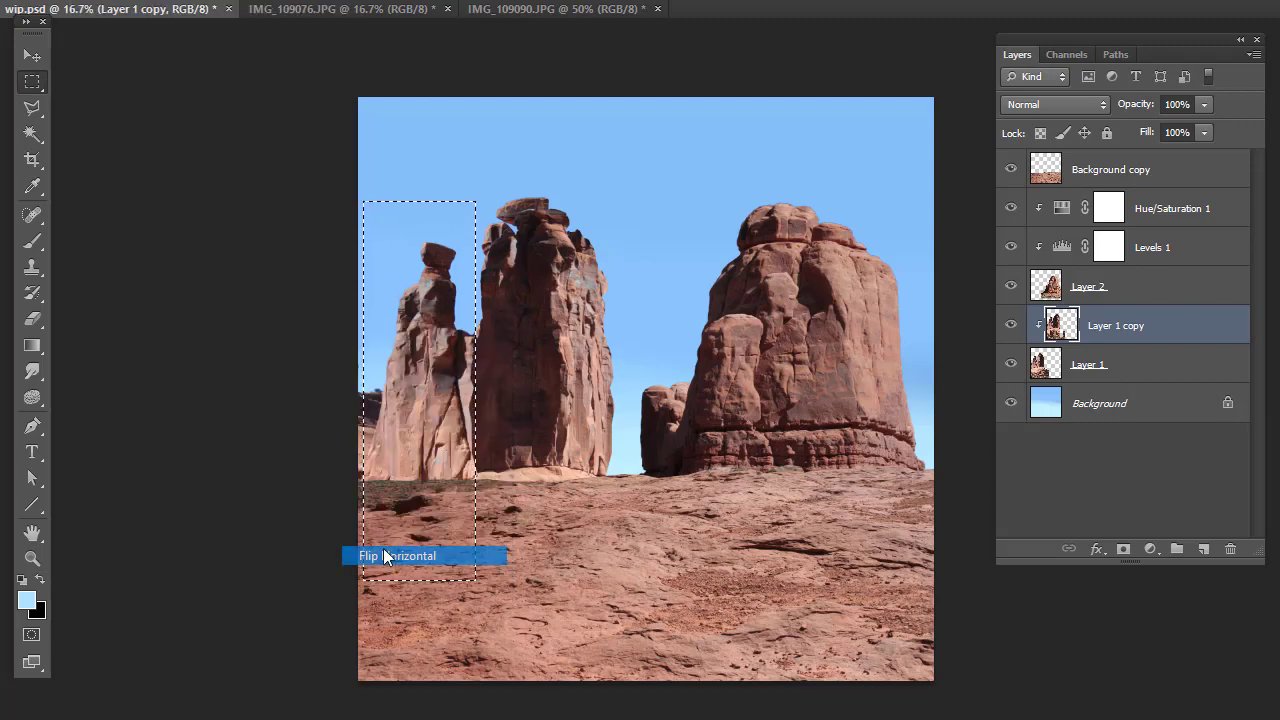
- Free Transform the pillar to rotate it slightly clockwise and nudge it right, then deselect
left_click(102, 2)
left_click(150, 320)
left_click_drag(512, 200, 568, 212)
left_click_drag(433, 366, 442, 372)
key("Return")
key("ctrl+d")
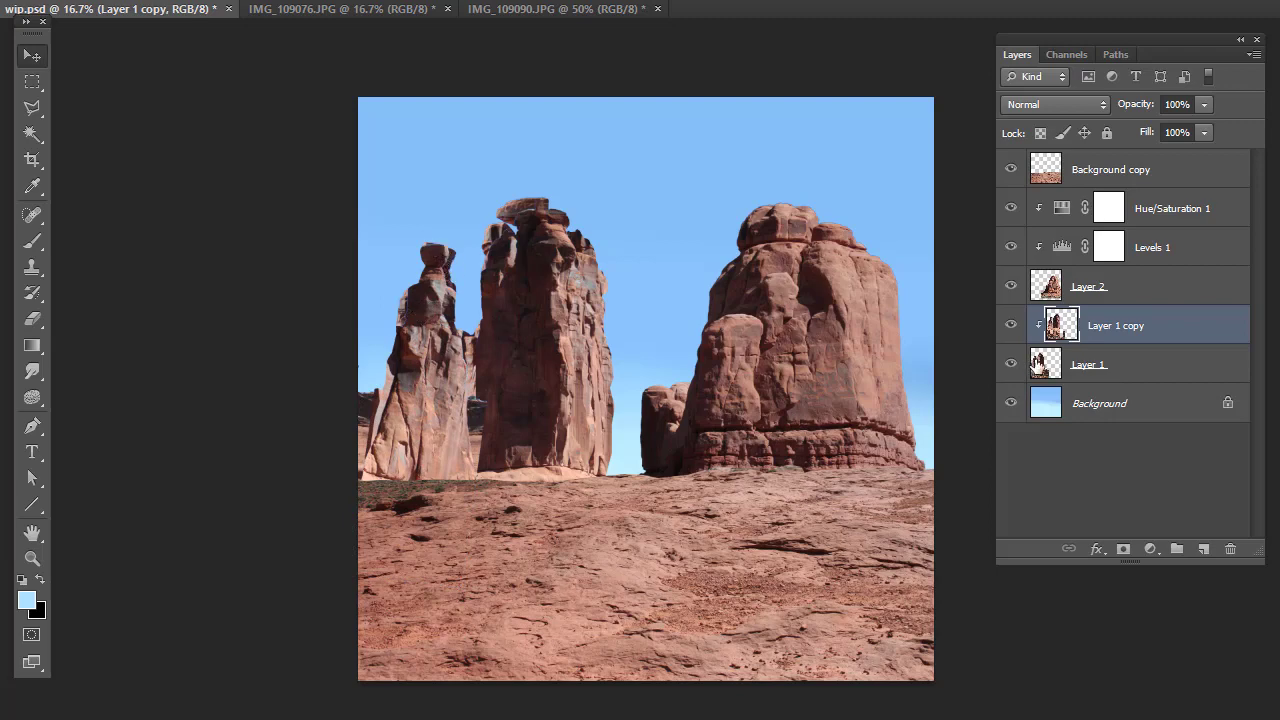
left_click(1011, 327)
left_click(1011, 327)
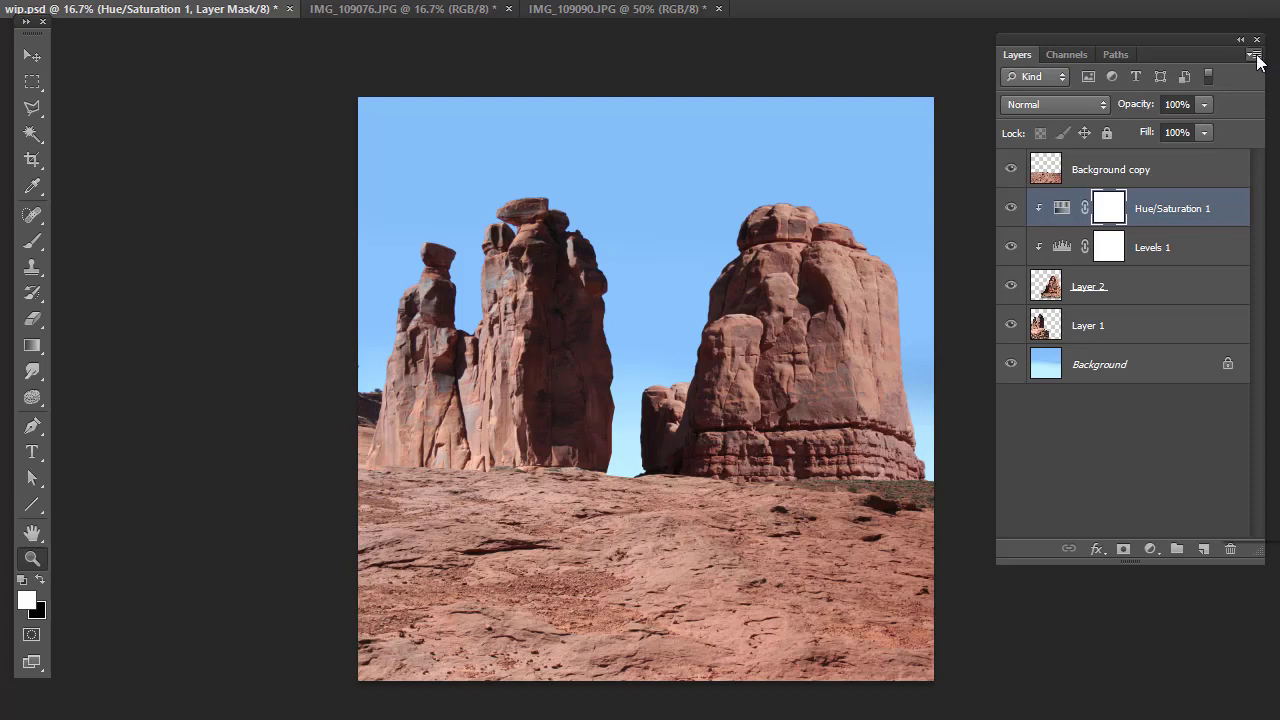
- Create a new Layer 3 clipped to Hue/Saturation 1
left_click(1256, 53)
left_click(1257, 68)
key("Return")
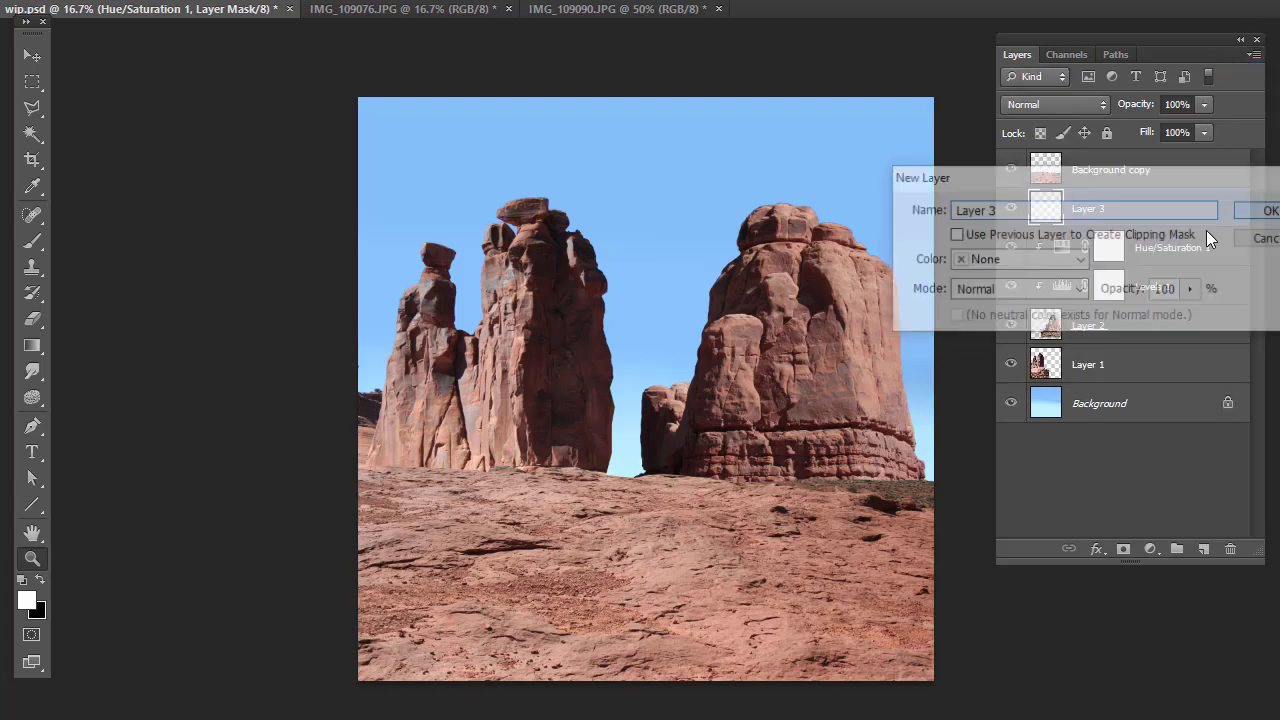
left_click(1082, 224, "alt")
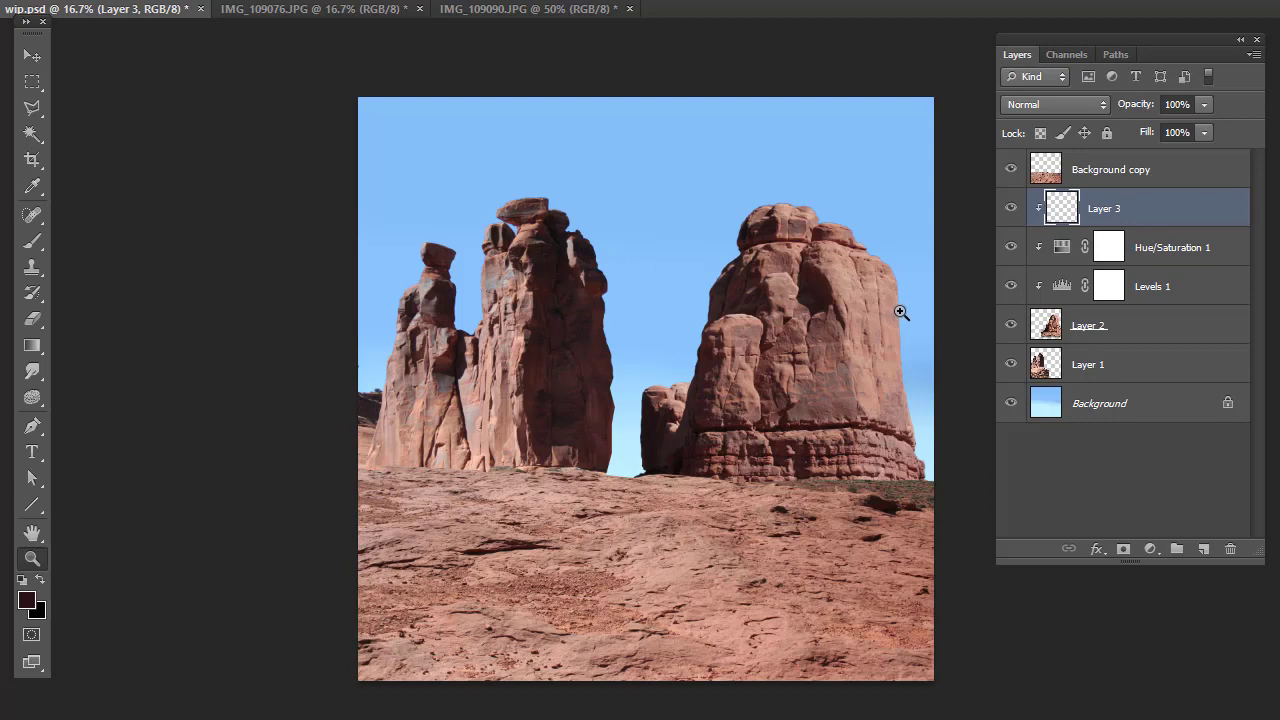
- Brush dark maroon shading down the right side of the butte
left_click(32, 241)
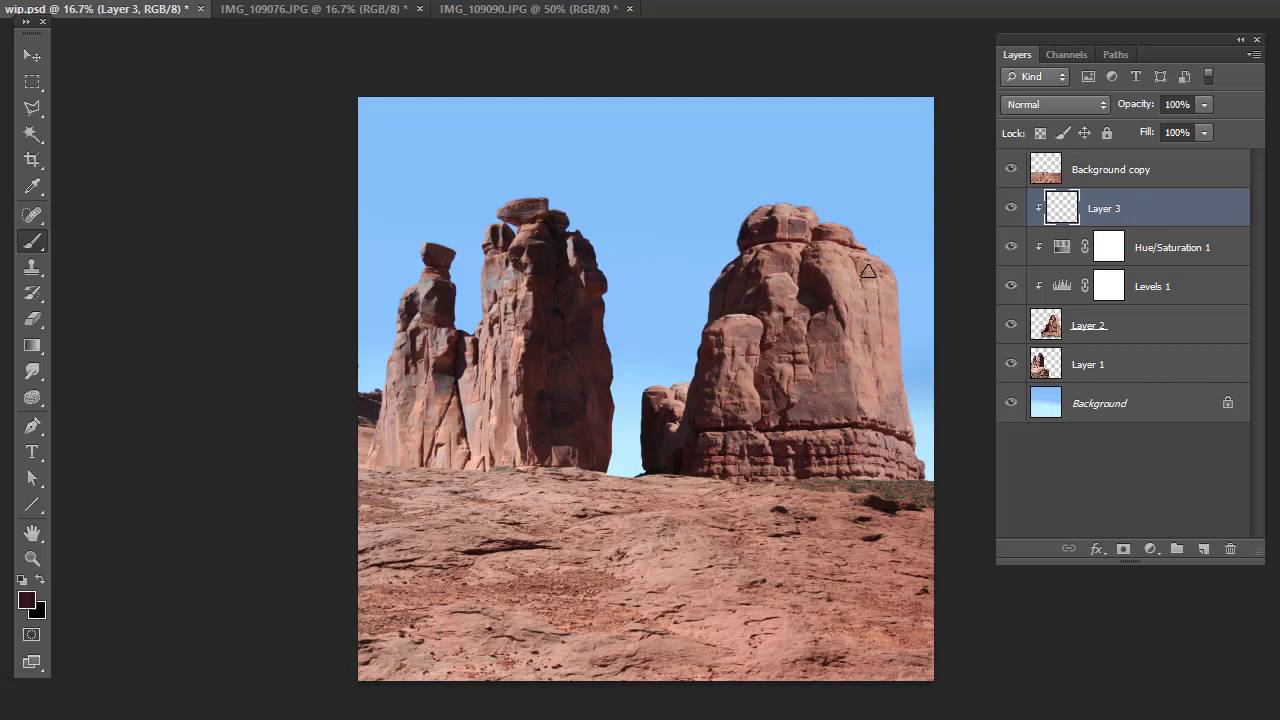
mouse_move(868, 271)
left_mouse_down()
mouse_move(850, 228)
mouse_move(876, 262)
mouse_move(864, 287)
mouse_move(889, 275)
mouse_move(874, 343)
mouse_move(896, 357)
mouse_move(874, 388)
mouse_move(918, 391)
mouse_move(889, 424)
mouse_move(928, 460)
mouse_move(913, 468)
mouse_move(927, 466)
mouse_move(891, 458)
mouse_move(891, 432)
mouse_move(874, 443)
mouse_move(886, 398)
mouse_move(841, 242)
mouse_move(885, 286)
mouse_move(855, 231)
left_mouse_up()
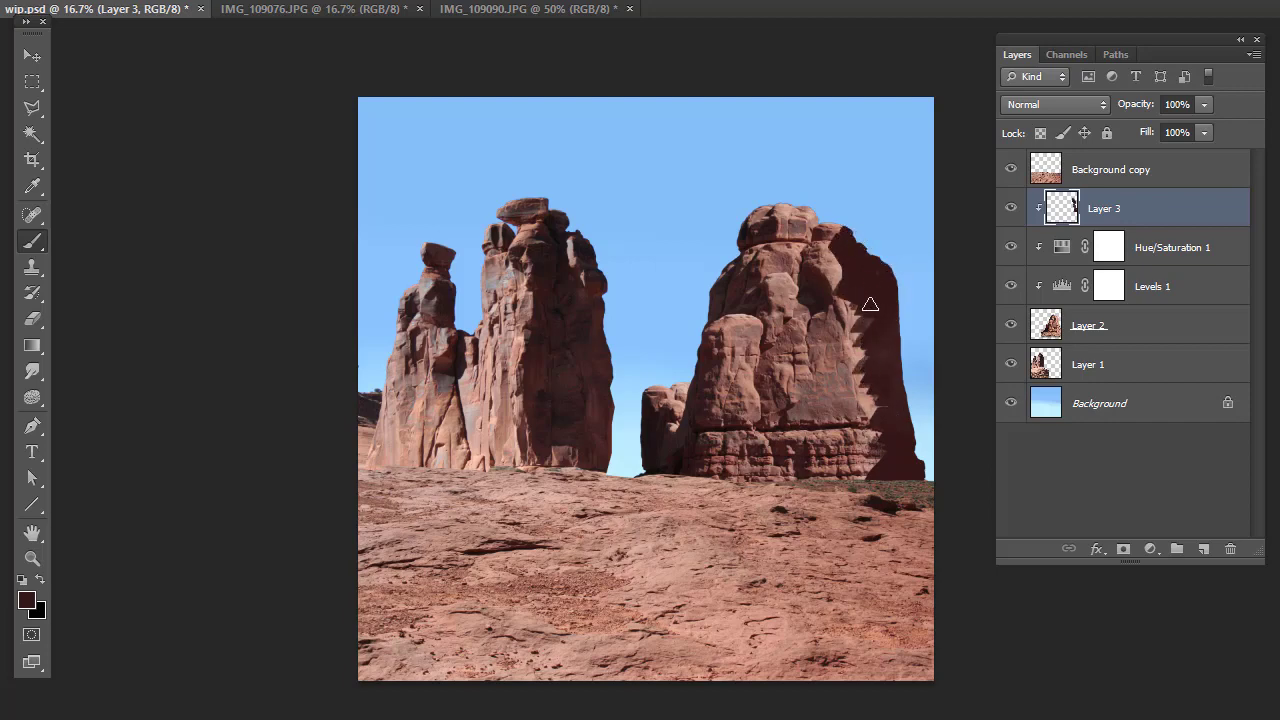
mouse_move(876, 327)
left_mouse_down()
mouse_move(867, 360)
mouse_move(889, 406)
mouse_move(889, 470)
left_mouse_up()
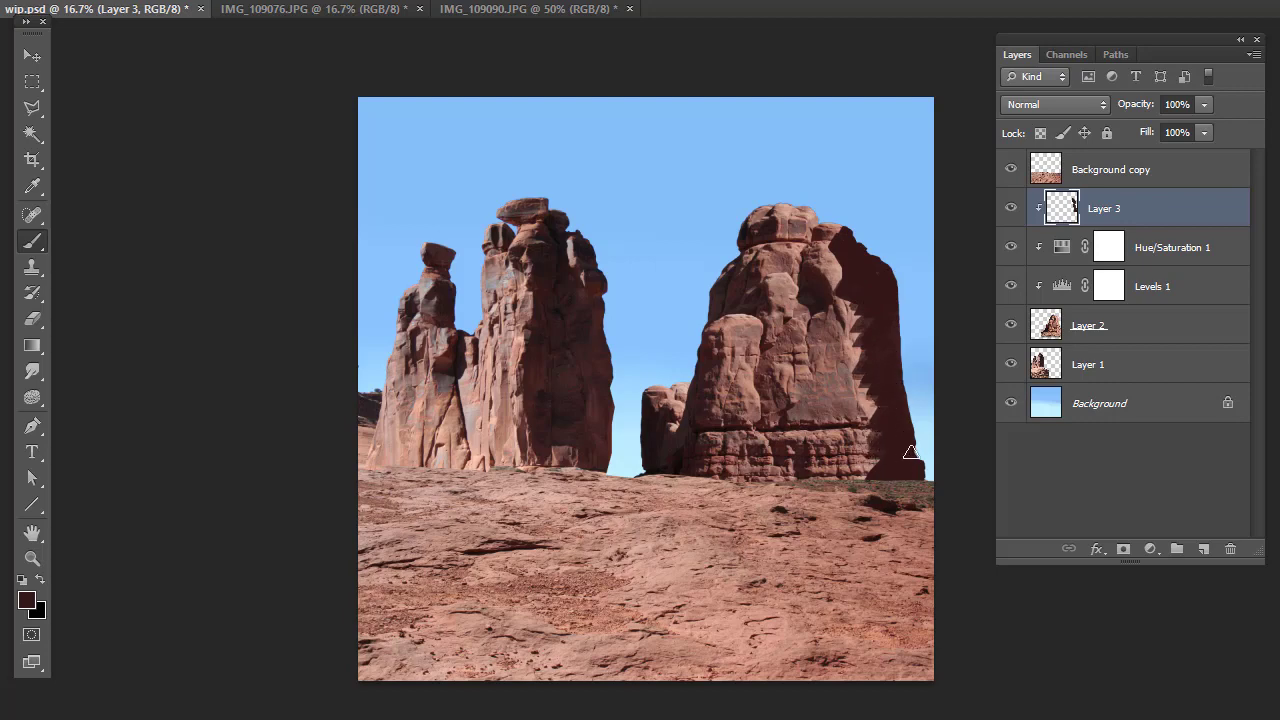
- Paint the right rock's upper and lower left face with sampled lighter and darker rock tones on Layer 3
left_click(782, 277, "alt")
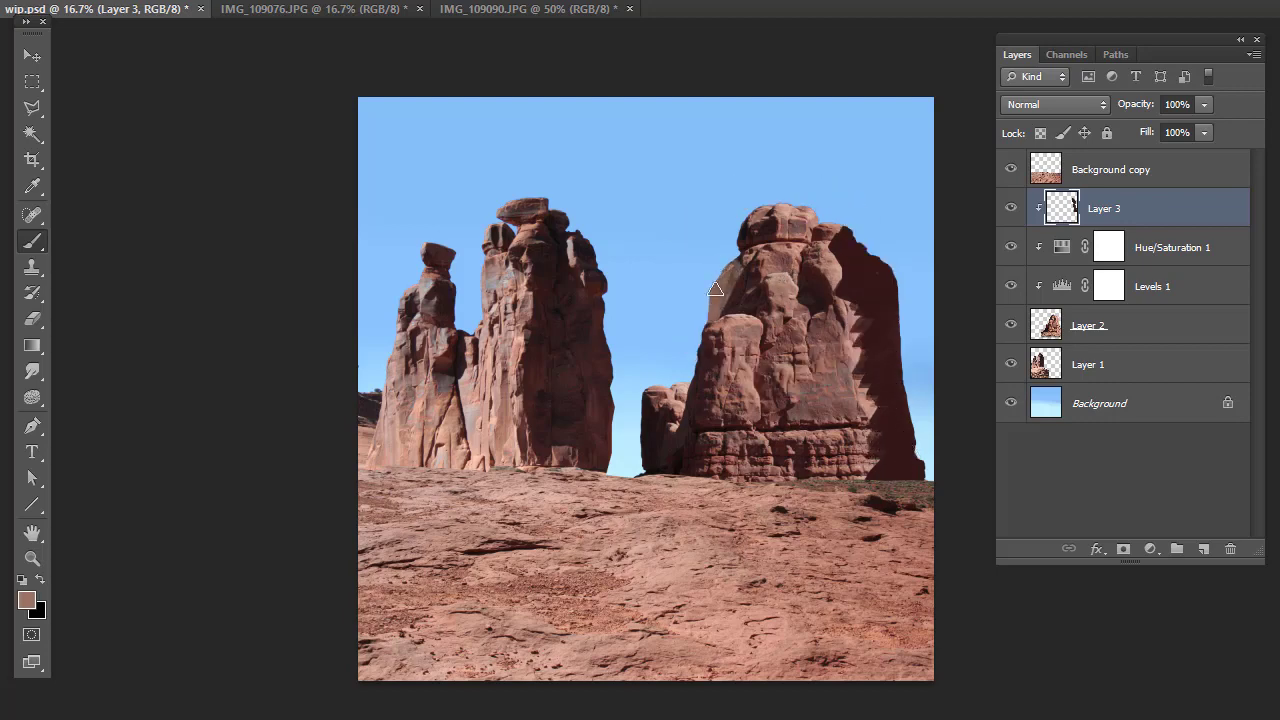
mouse_move(728, 302)
left_mouse_down()
mouse_move(759, 294)
mouse_move(740, 299)
mouse_move(754, 276)
mouse_move(740, 270)
mouse_move(764, 217)
mouse_move(747, 217)
mouse_move(739, 231)
mouse_move(769, 226)
mouse_move(745, 239)
mouse_move(773, 212)
mouse_move(818, 214)
mouse_move(759, 232)
mouse_move(767, 222)
mouse_move(738, 287)
mouse_move(762, 284)
mouse_move(738, 310)
left_mouse_up()
left_click(794, 204, "alt")
left_click_drag(762, 268, 752, 250)
left_click(745, 330, "alt")
mouse_move(726, 328)
left_mouse_down()
mouse_move(683, 411)
mouse_move(678, 472)
mouse_move(690, 476)
mouse_move(698, 384)
mouse_move(716, 384)
mouse_move(702, 409)
mouse_move(714, 362)
mouse_move(697, 483)
left_mouse_up()
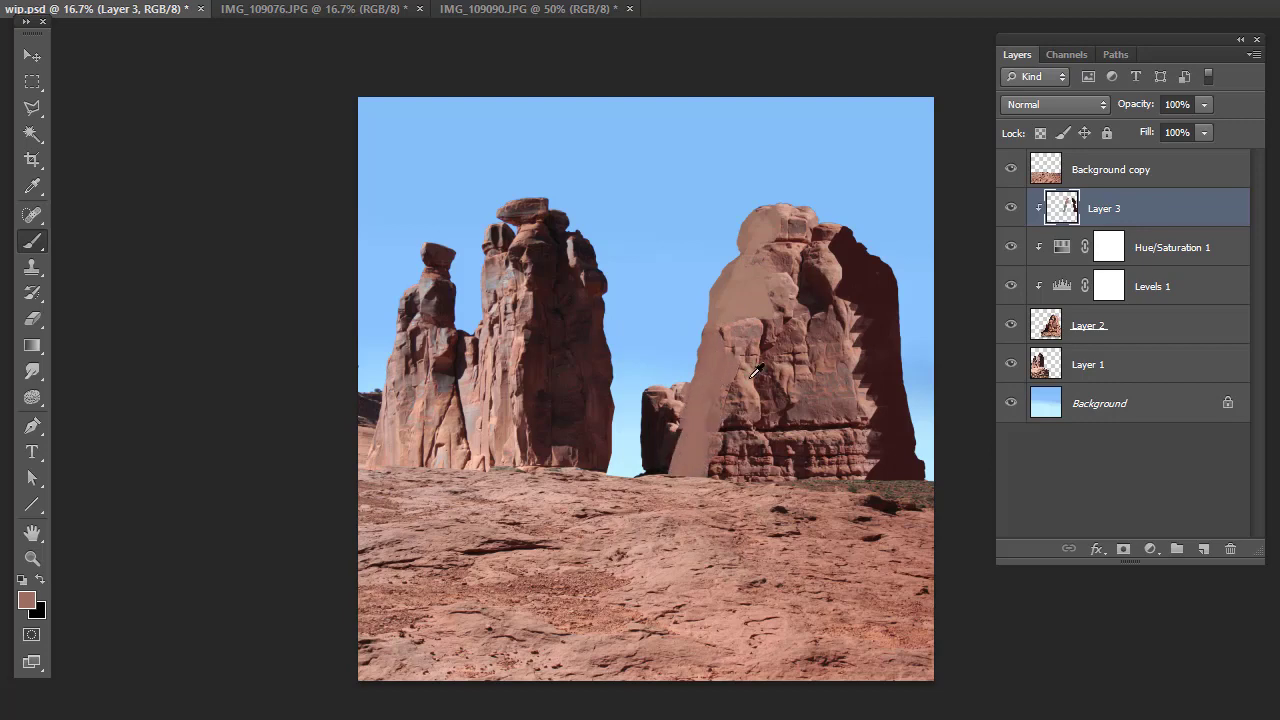
left_click(752, 336, "alt")
left_click_drag(698, 434, 702, 463)
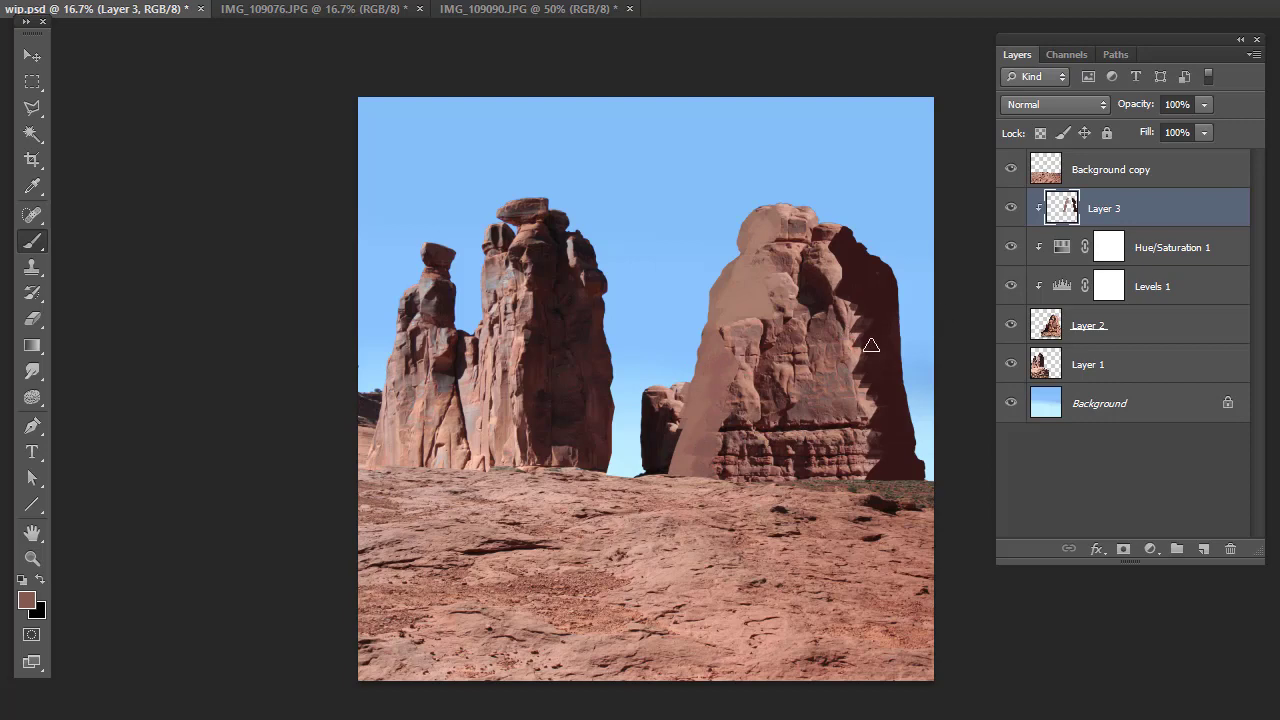
- Lighten the small rock's dark left side with a sampled light pink rock tone
left_click(674, 393, "alt")
mouse_move(640, 410)
left_mouse_down()
mouse_move(645, 478)
mouse_move(663, 405)
mouse_move(643, 435)
mouse_move(634, 466)
mouse_move(678, 420)
mouse_move(681, 397)
mouse_move(668, 423)
mouse_move(680, 386)
mouse_move(668, 423)
mouse_move(682, 392)
left_mouse_up()
left_click(681, 394, "alt")
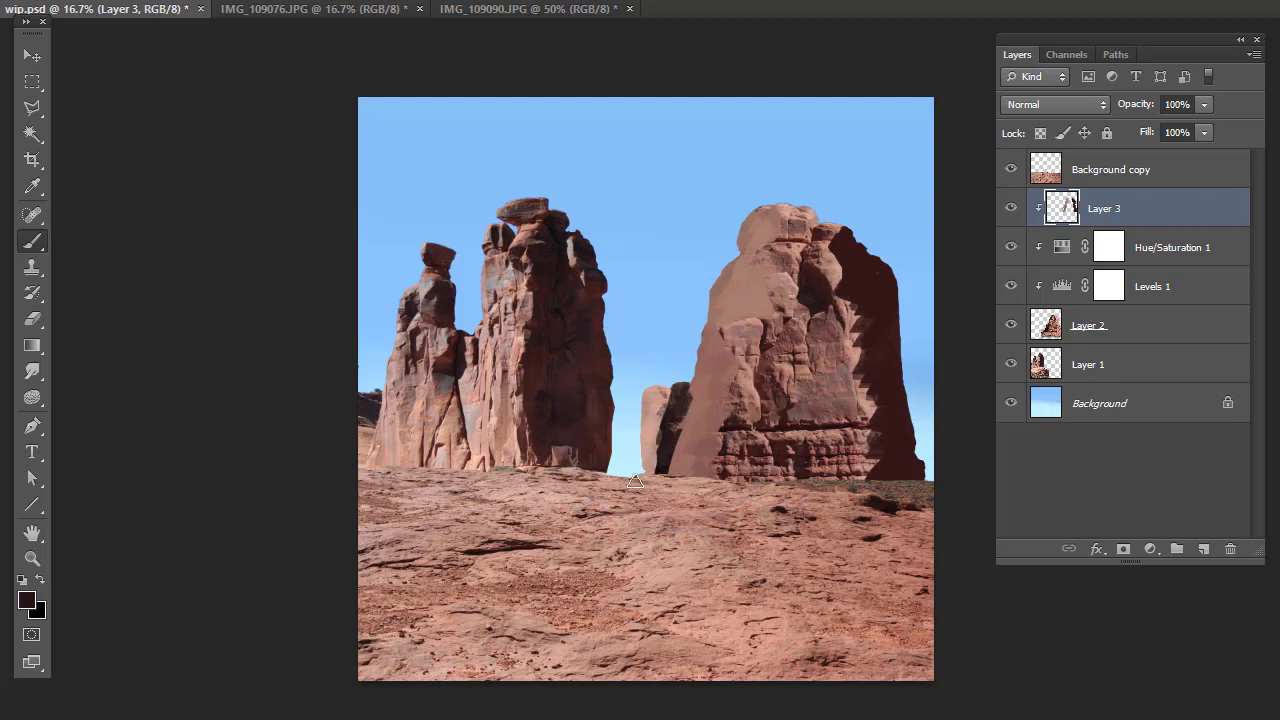
left_click(32, 559)
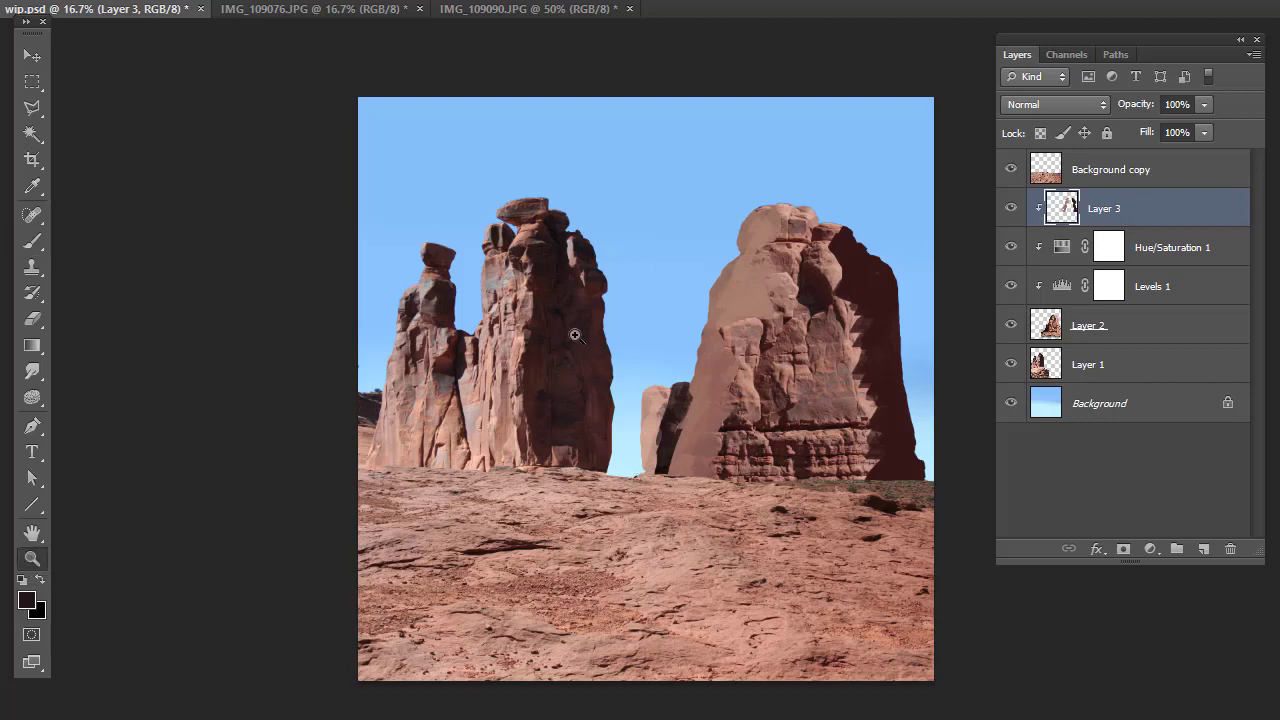
left_click(786, 437, "alt")
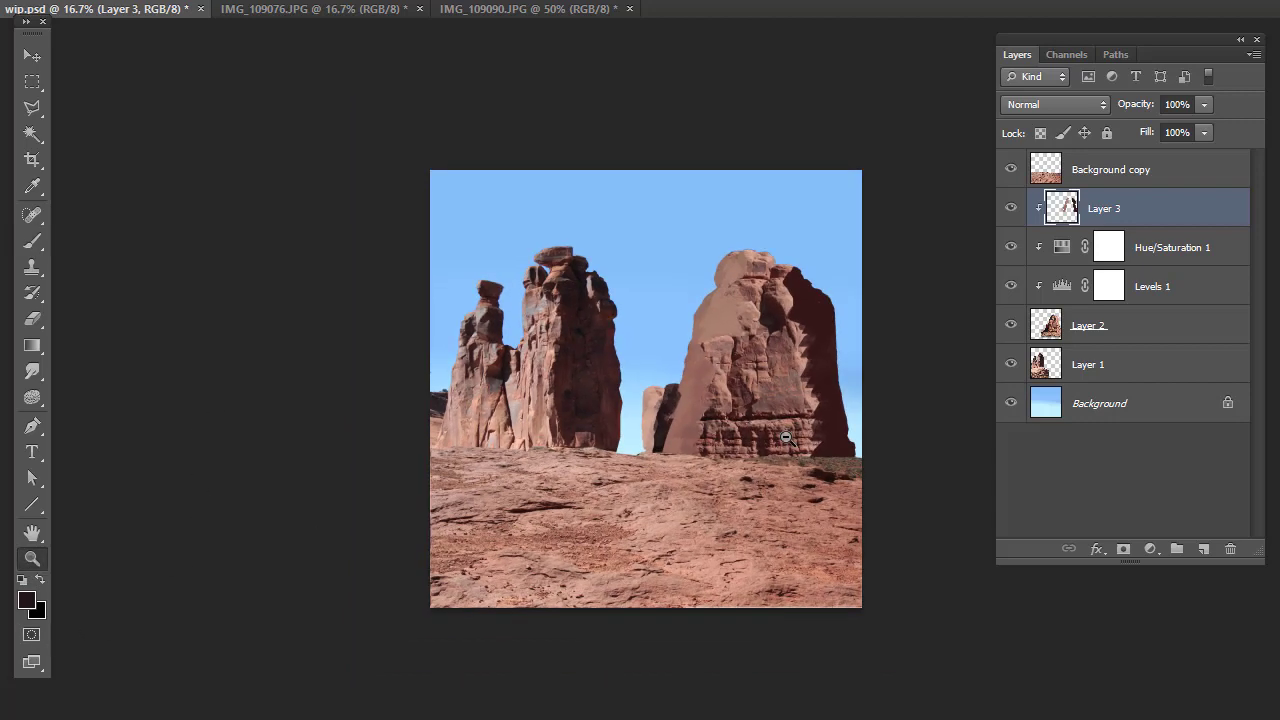
left_click(776, 440, "alt")
left_click(774, 440, "alt")
left_click(708, 469, "alt")
left_click(680, 474, "alt")
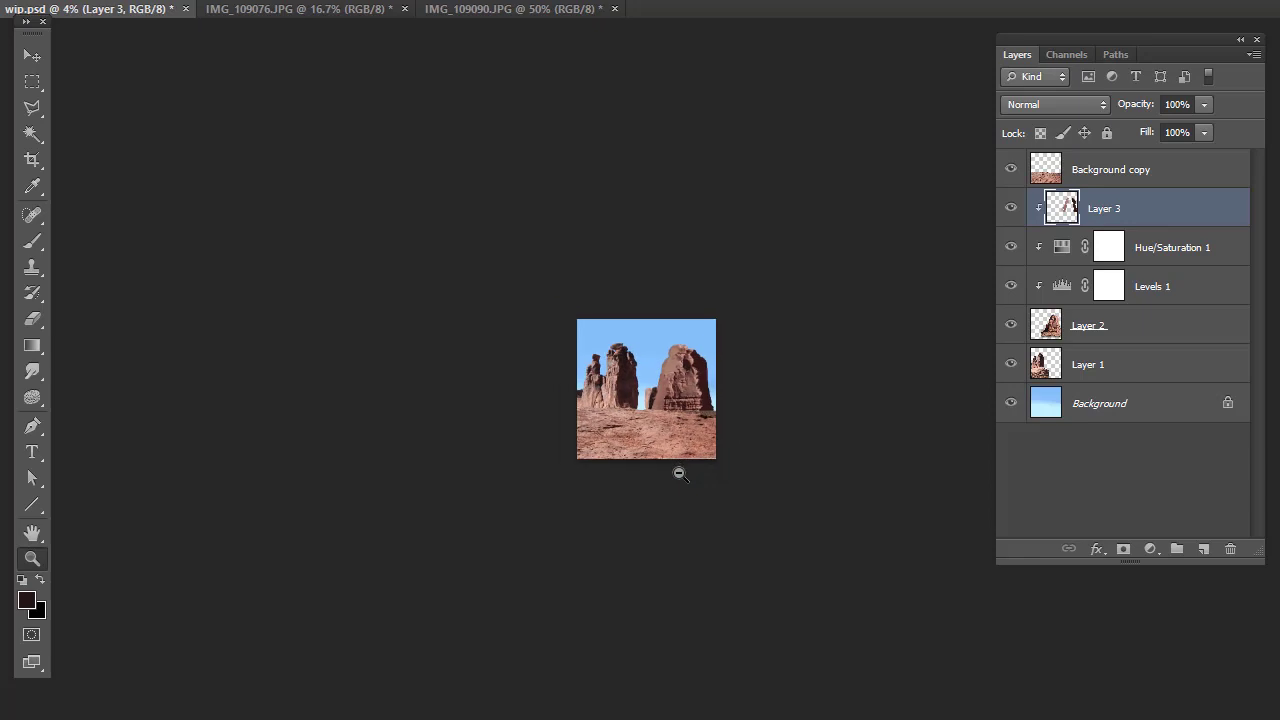
left_click_drag(696, 397, 696, 397)
left_click(696, 397)
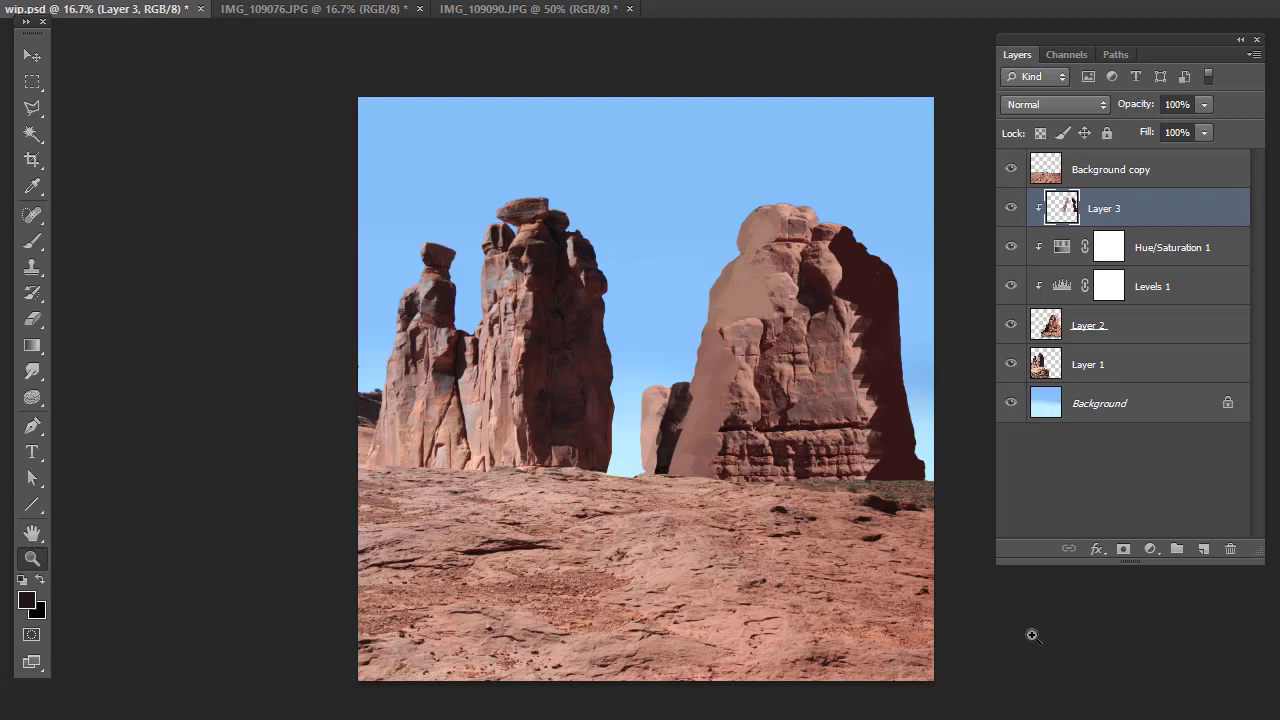
- Hide the painted Layer 3 and delete it
key("w")
key("ctrl+comma")
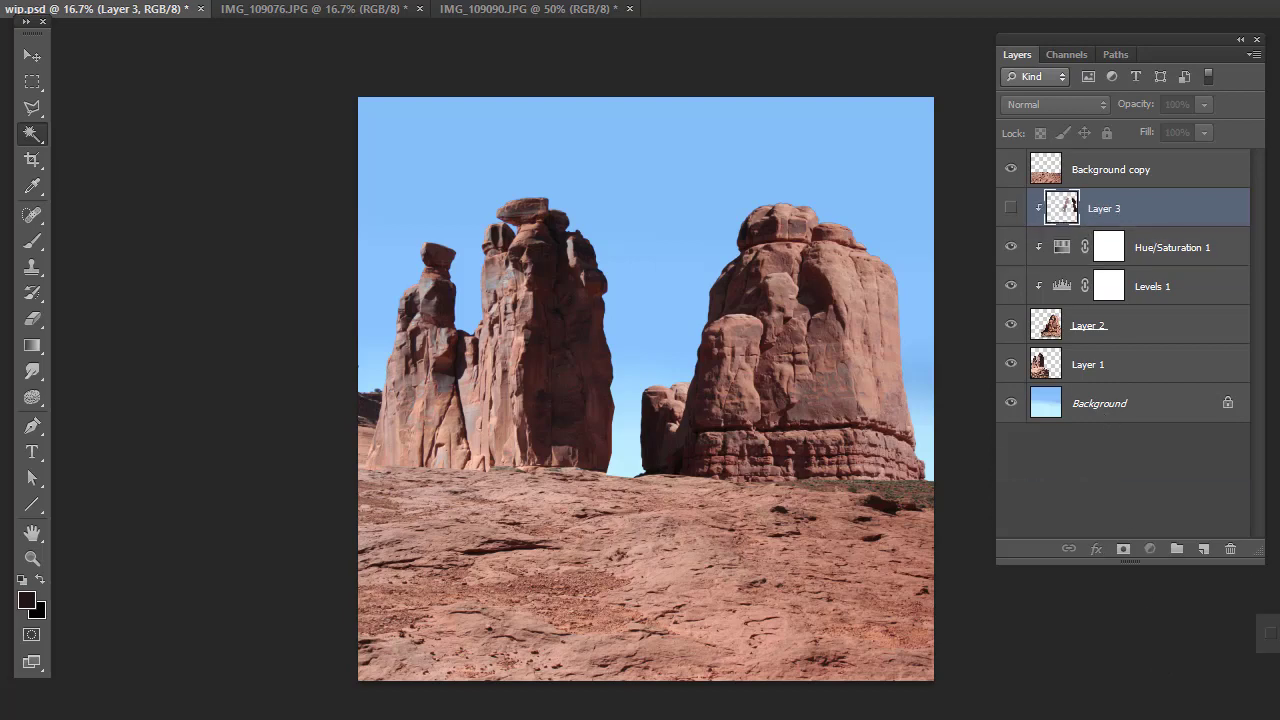
left_click_drag(1100, 208, 1230, 549)
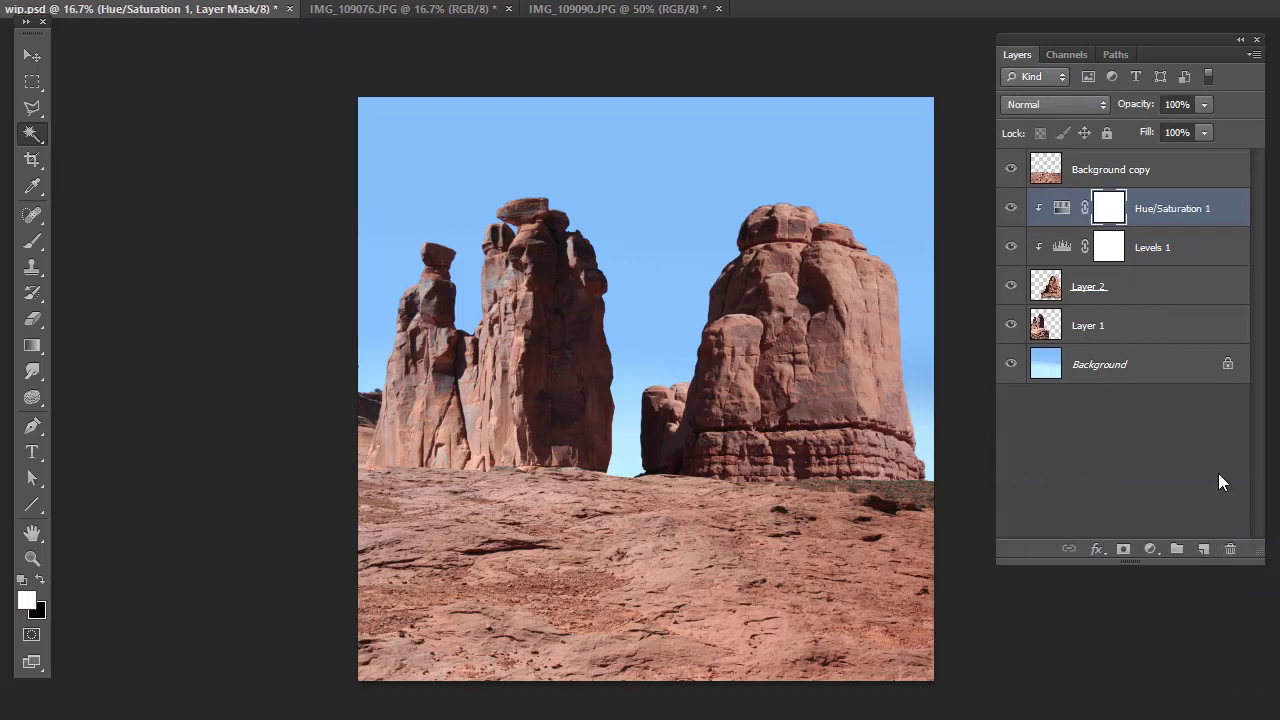
- Merge Layer 2, Levels 1 and Hue/Saturation 1 into a single layer
left_click(1077, 290, "shift")
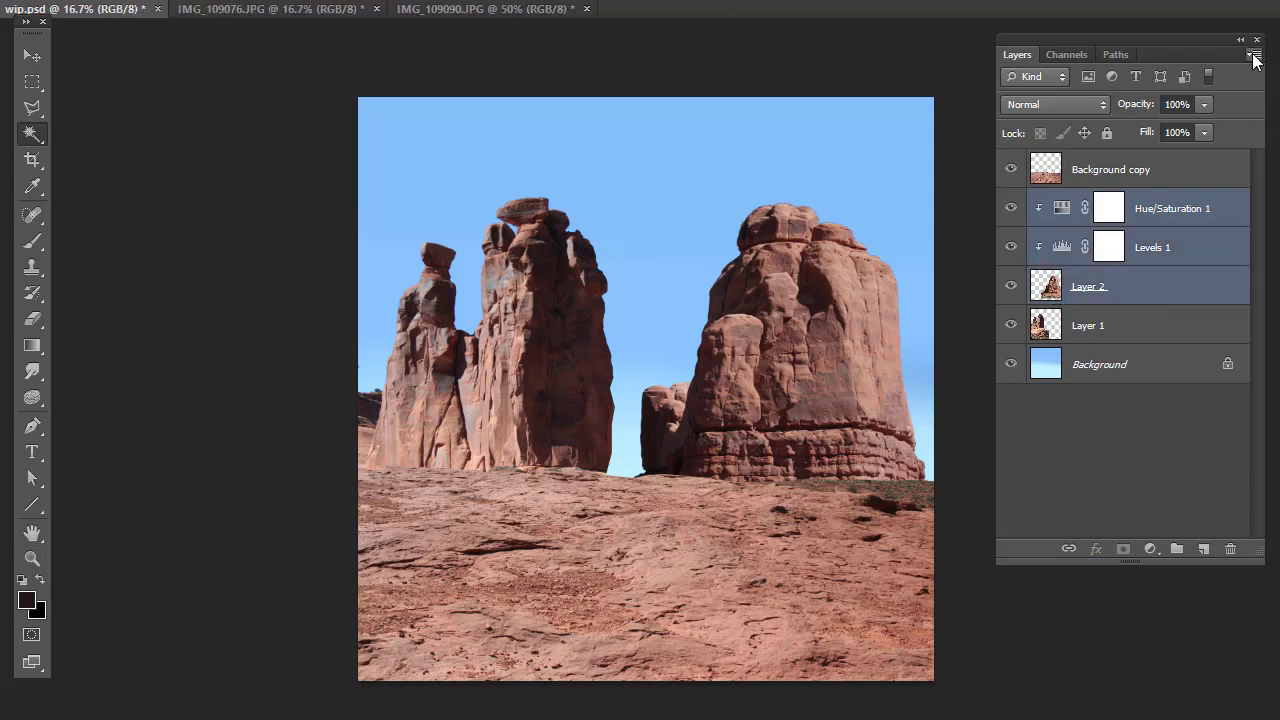
left_click(1256, 54)
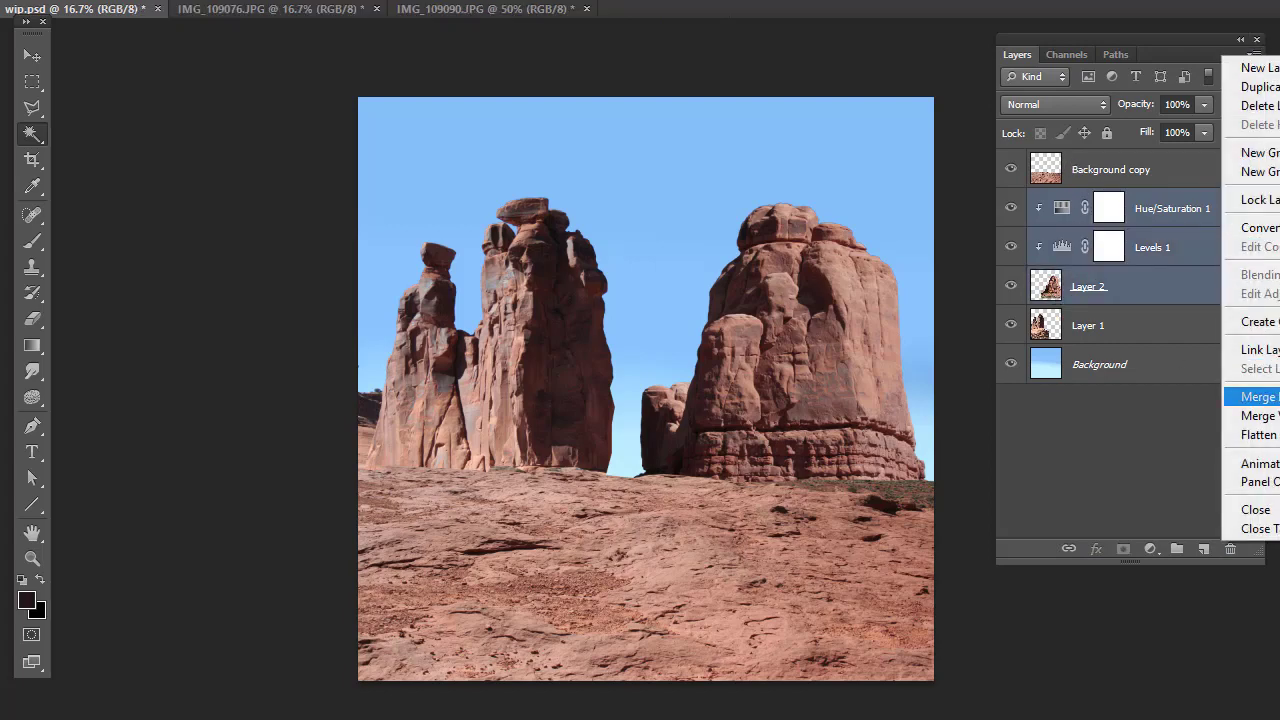
left_click(1255, 396)
- Outline the right rock's shadowed right side with the Polygonal Lasso
left_click(1011, 208)
left_click(1011, 208)
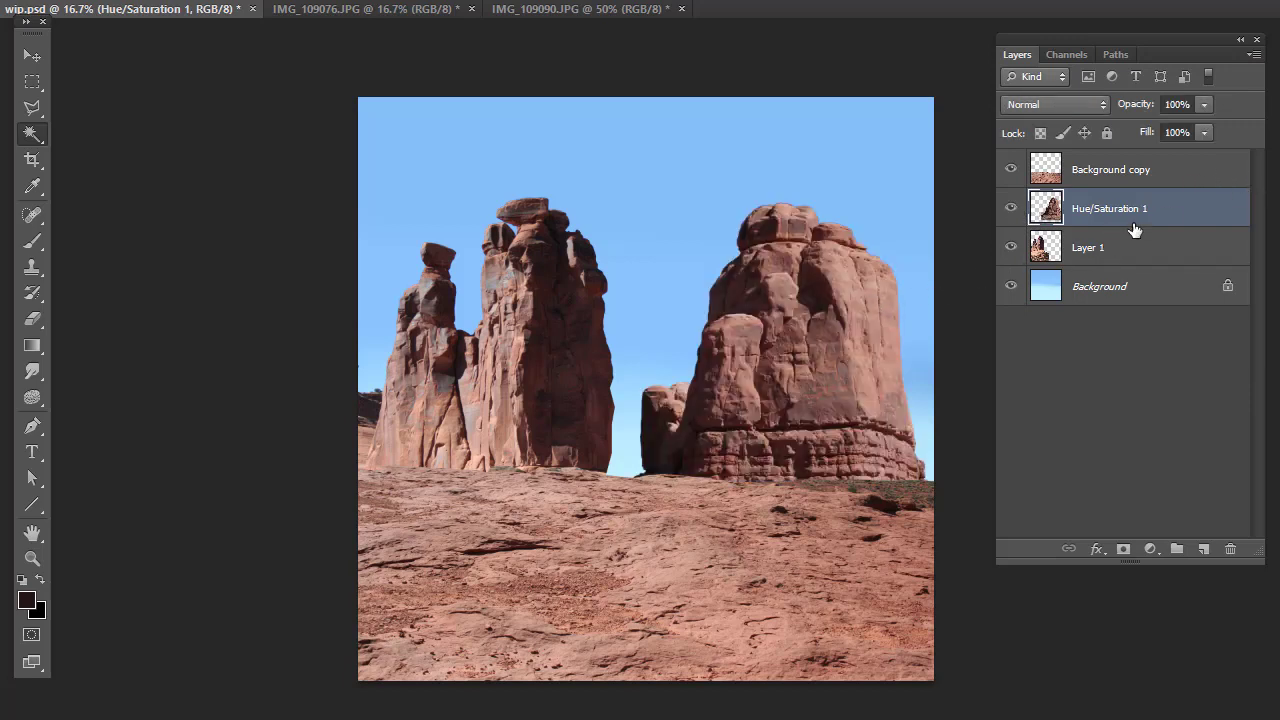
left_click(32, 107)
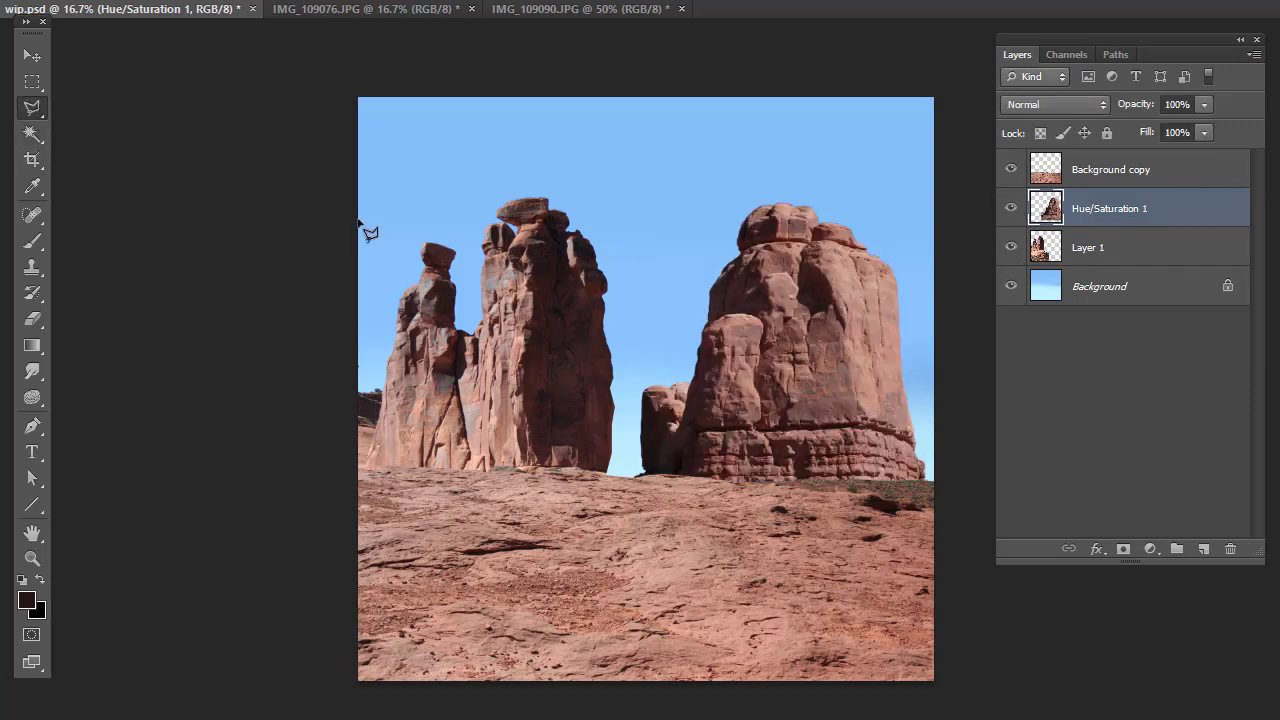
left_click(828, 200)
left_click(806, 248)
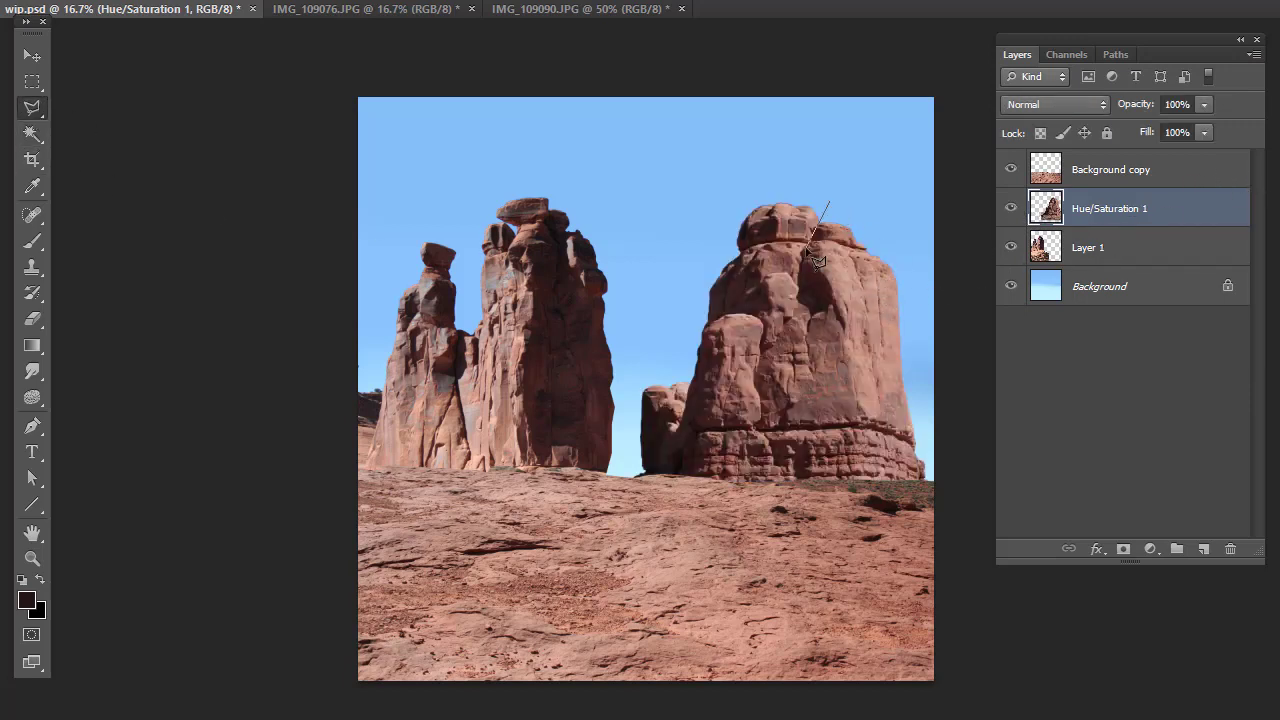
left_click(845, 328)
left_click(858, 425)
left_click(866, 518)
left_click(877, 540)
left_click(926, 588)
left_click(960, 215)
left_click(889, 163)
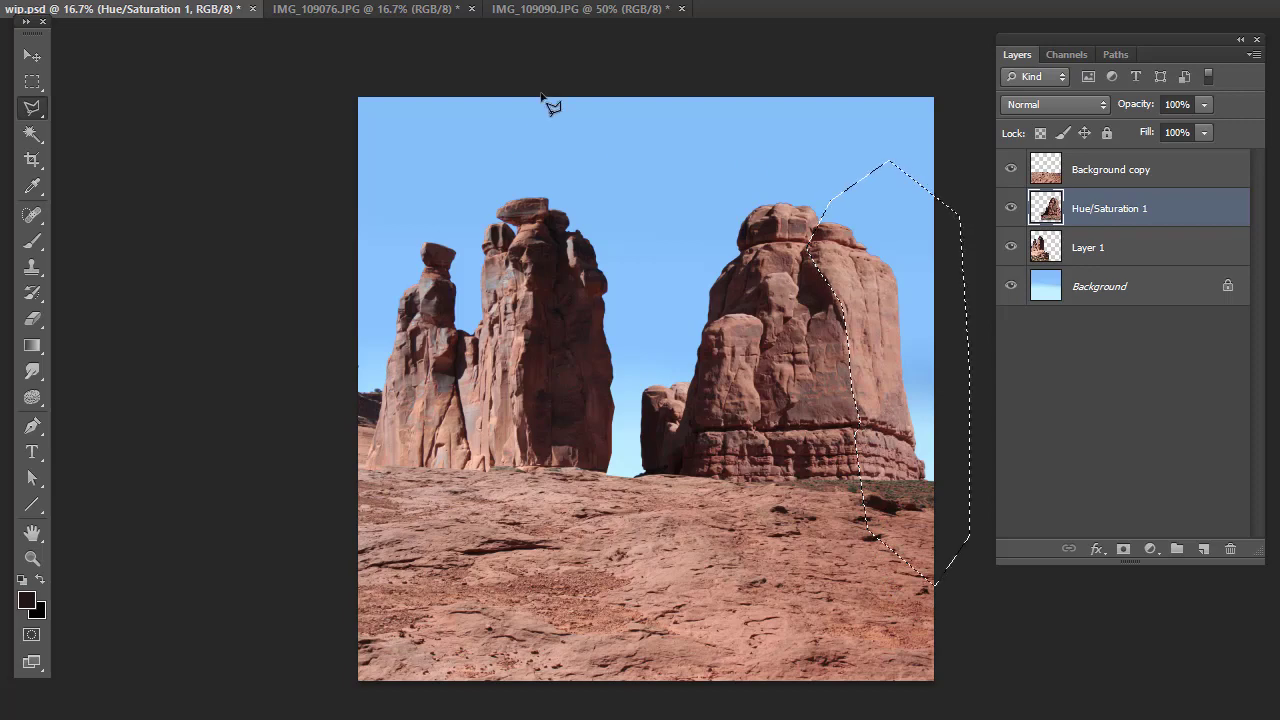
- Add a Levels adjustment layer, Levels 1, masked to the shadow-side selection
left_click(176, 0)
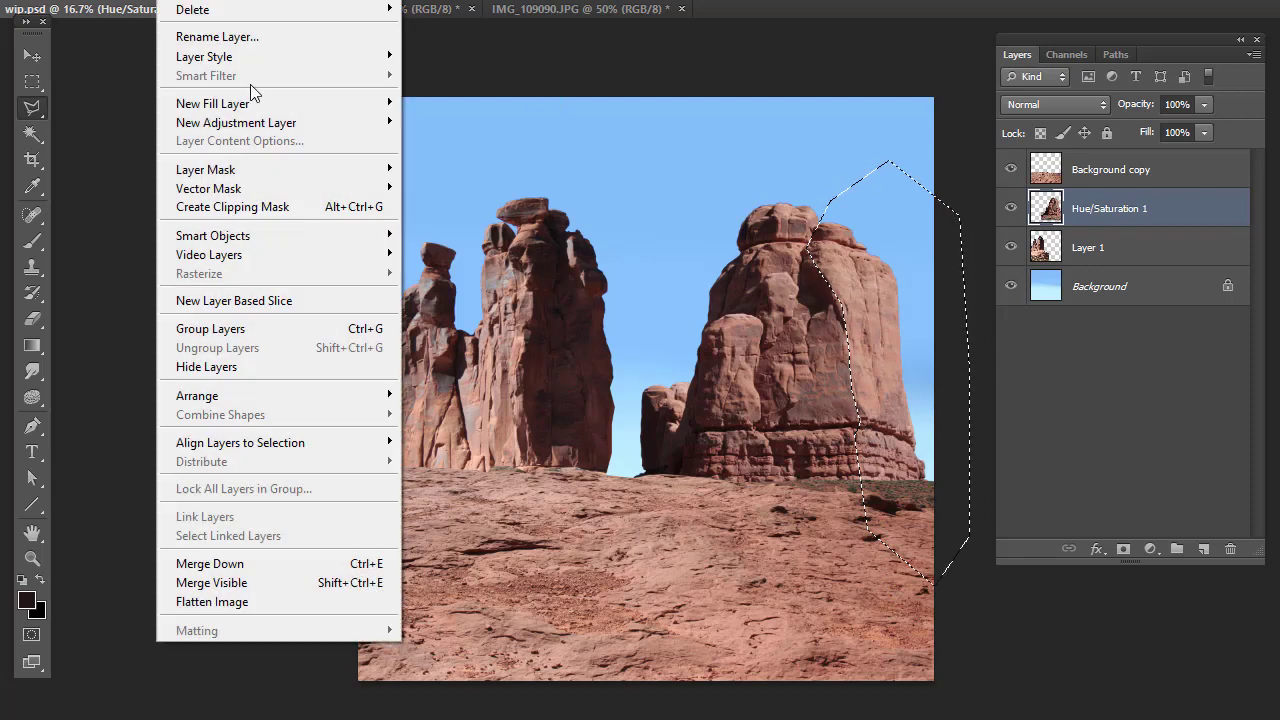
mouse_move(288, 122)
left_click(509, 142)
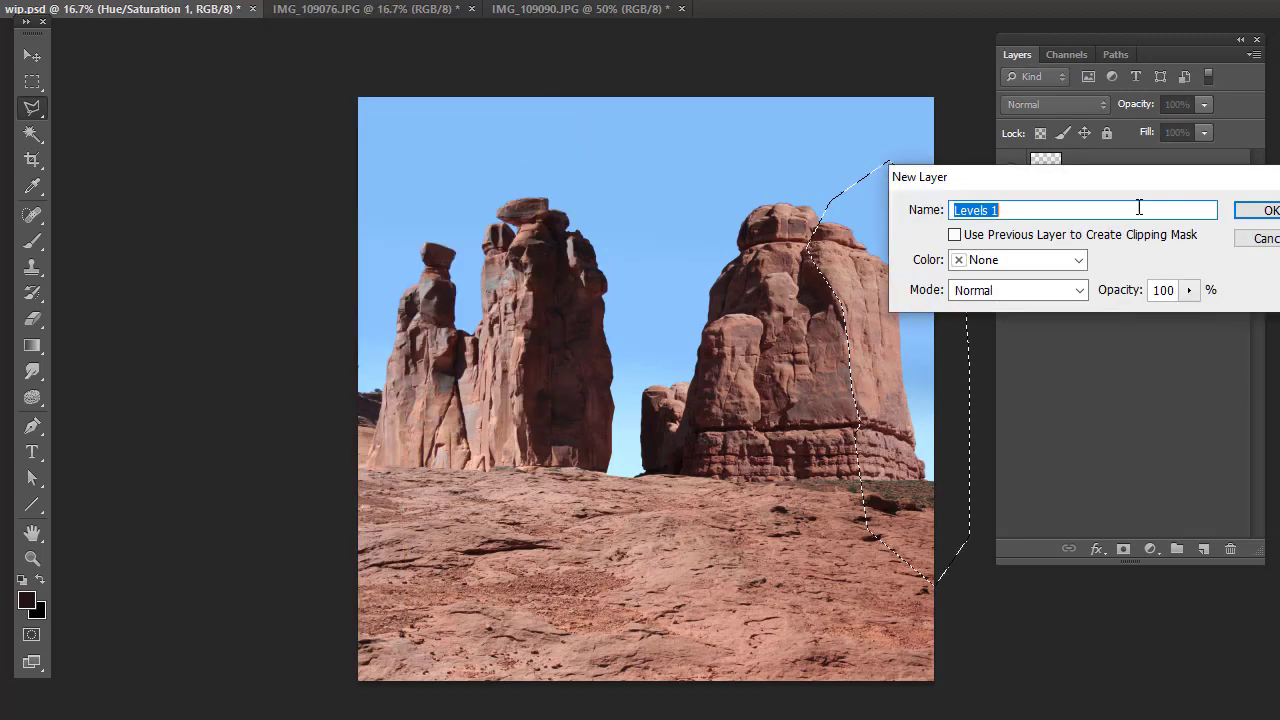
left_click(1262, 214)
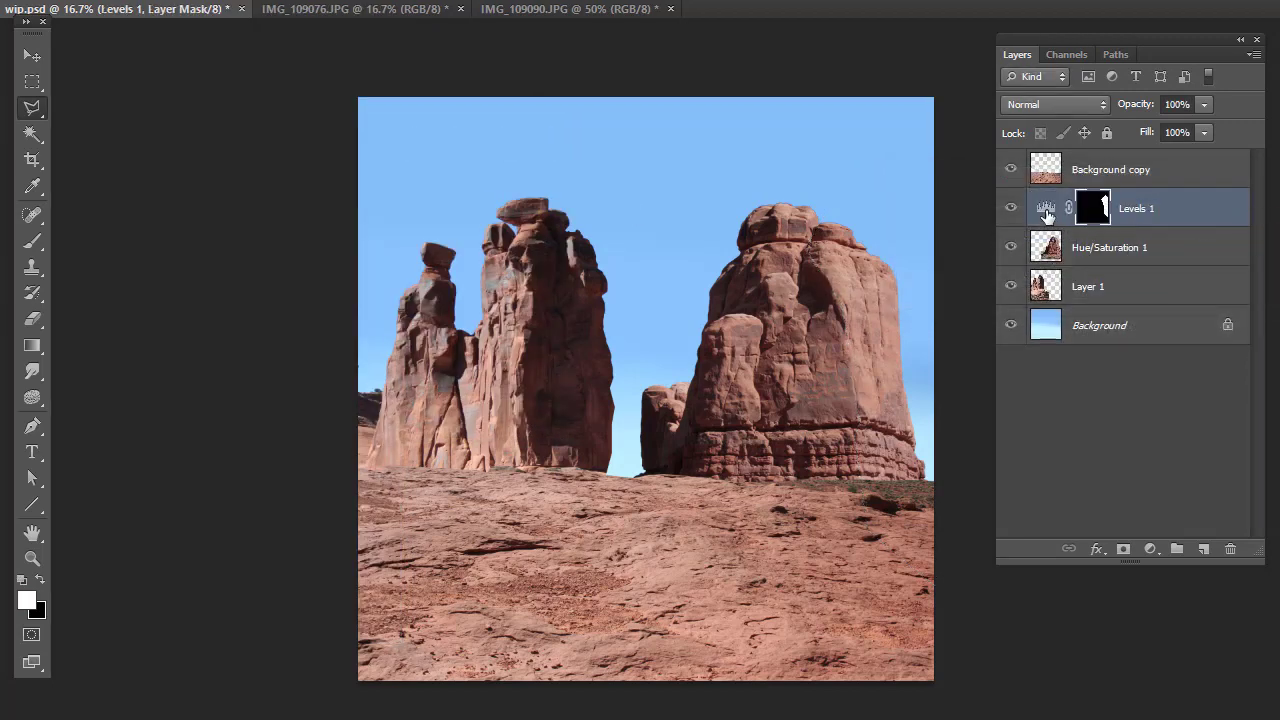
- Put Levels 1 in a new group named 'Shadow' and mask the group to the rock layer's outline
left_click(1046, 210)
left_click(1256, 54)
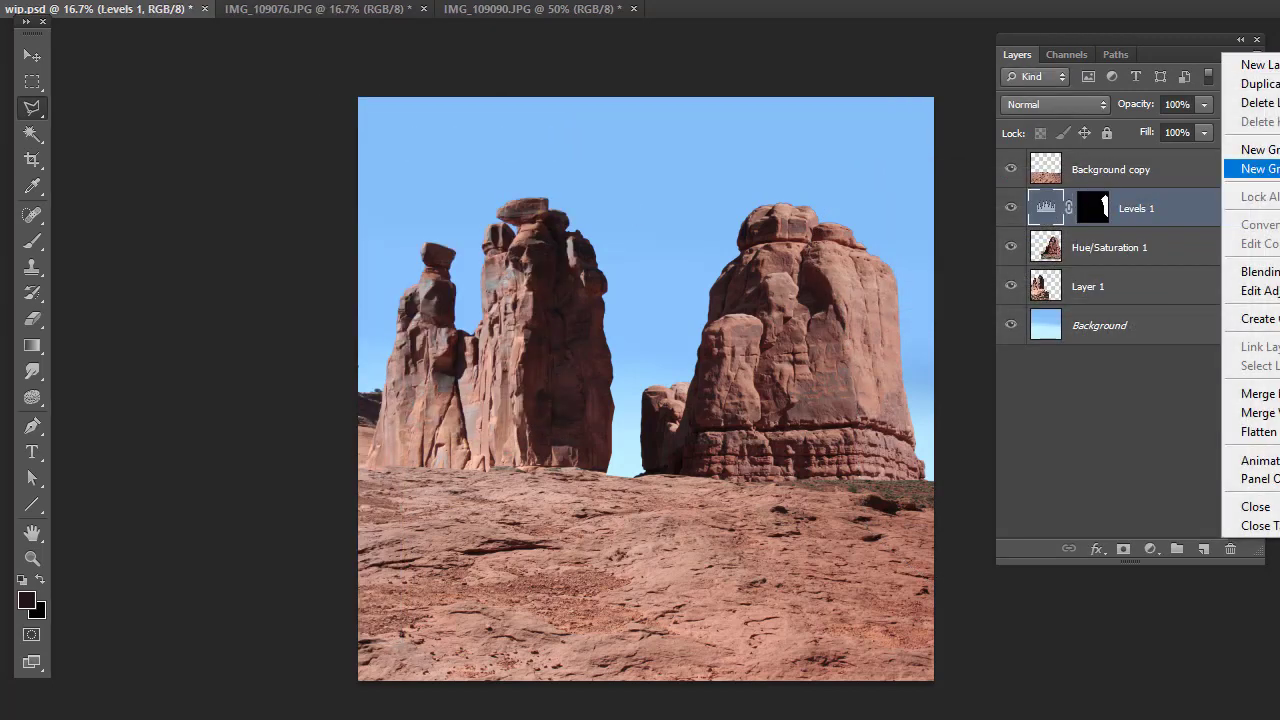
left_click(1256, 168)
type("Shadow")
key("Return")
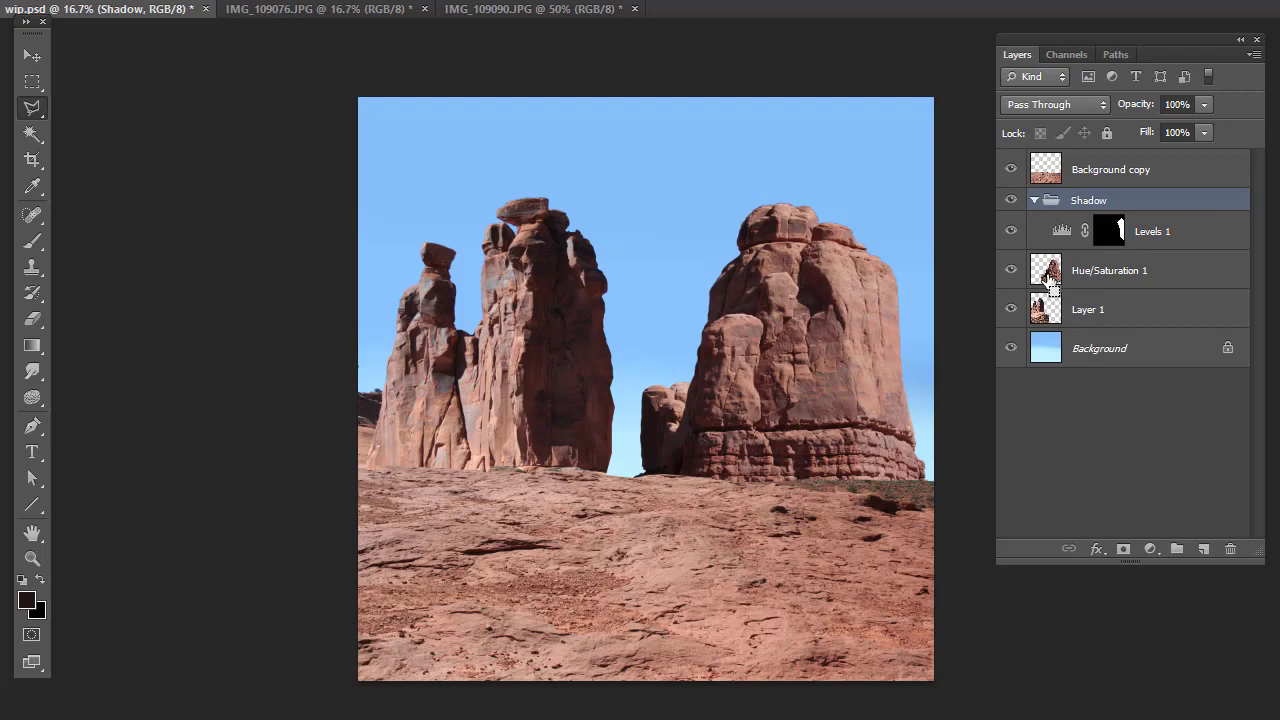
left_click(1047, 276, "ctrl")
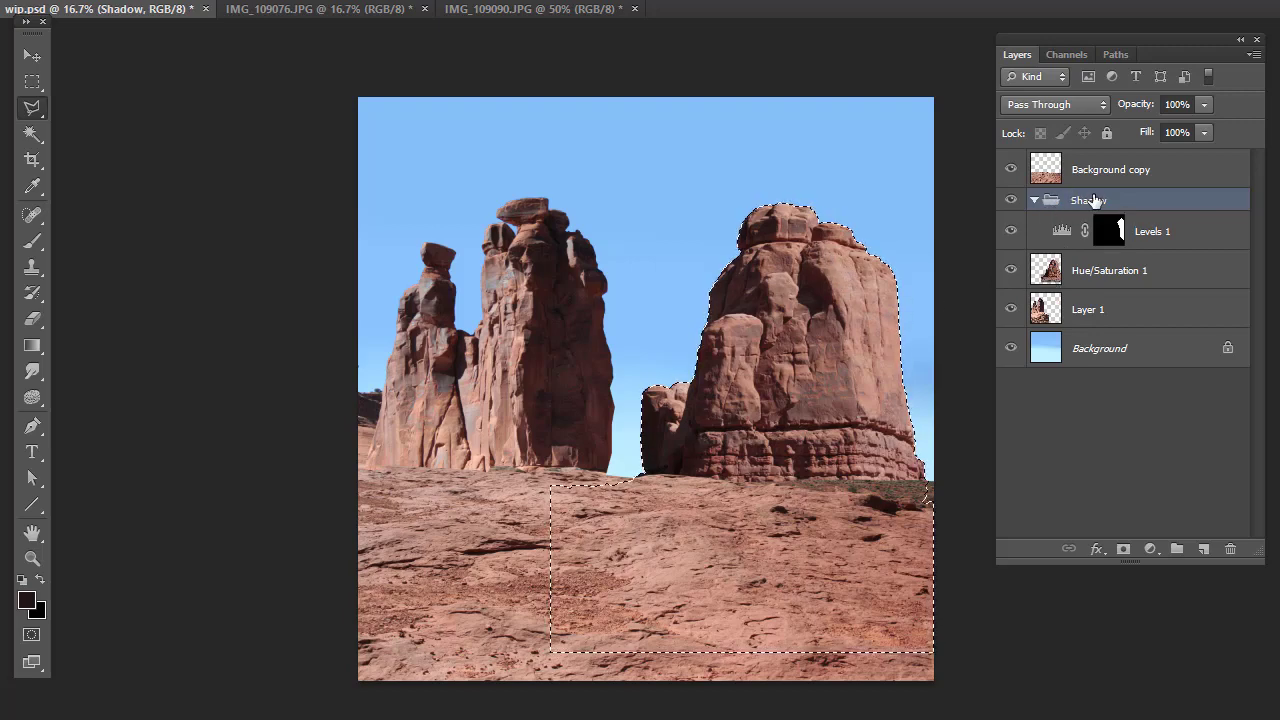
left_click(1125, 550)
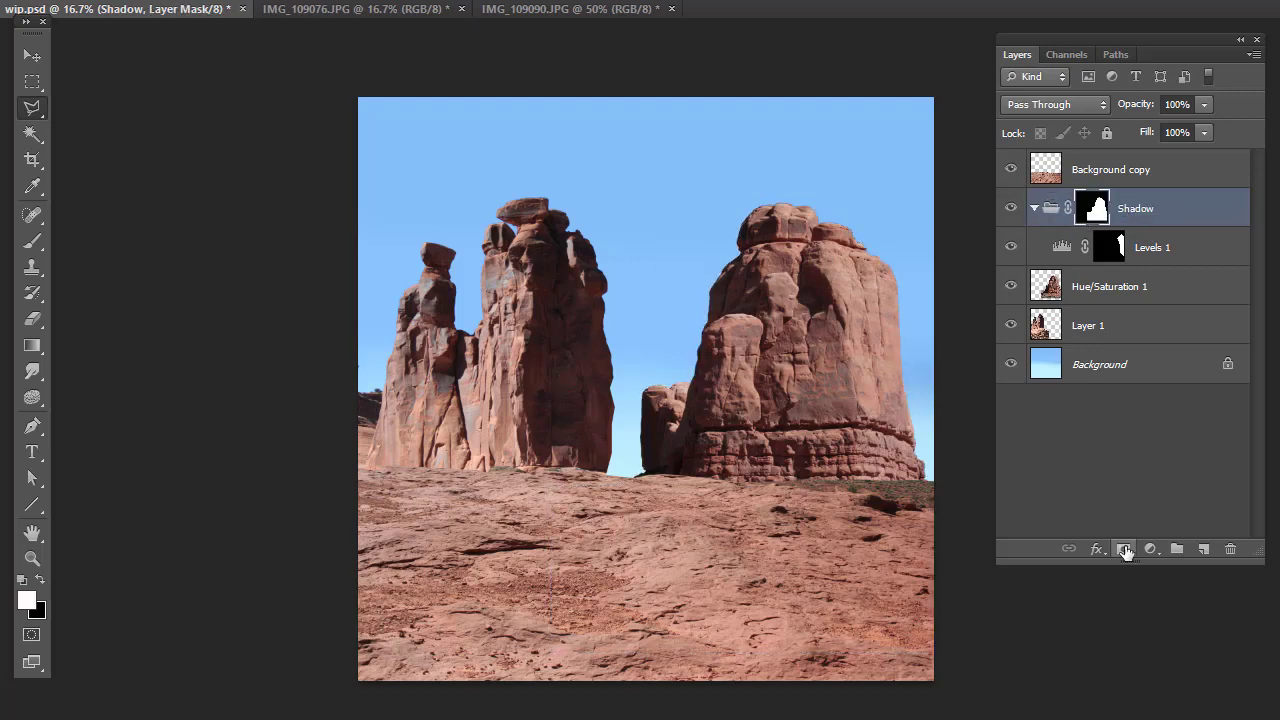
left_click(1061, 249)
- Lower Levels 1's output white to 67 to darken the rock's shadow side
left_click(1061, 249)
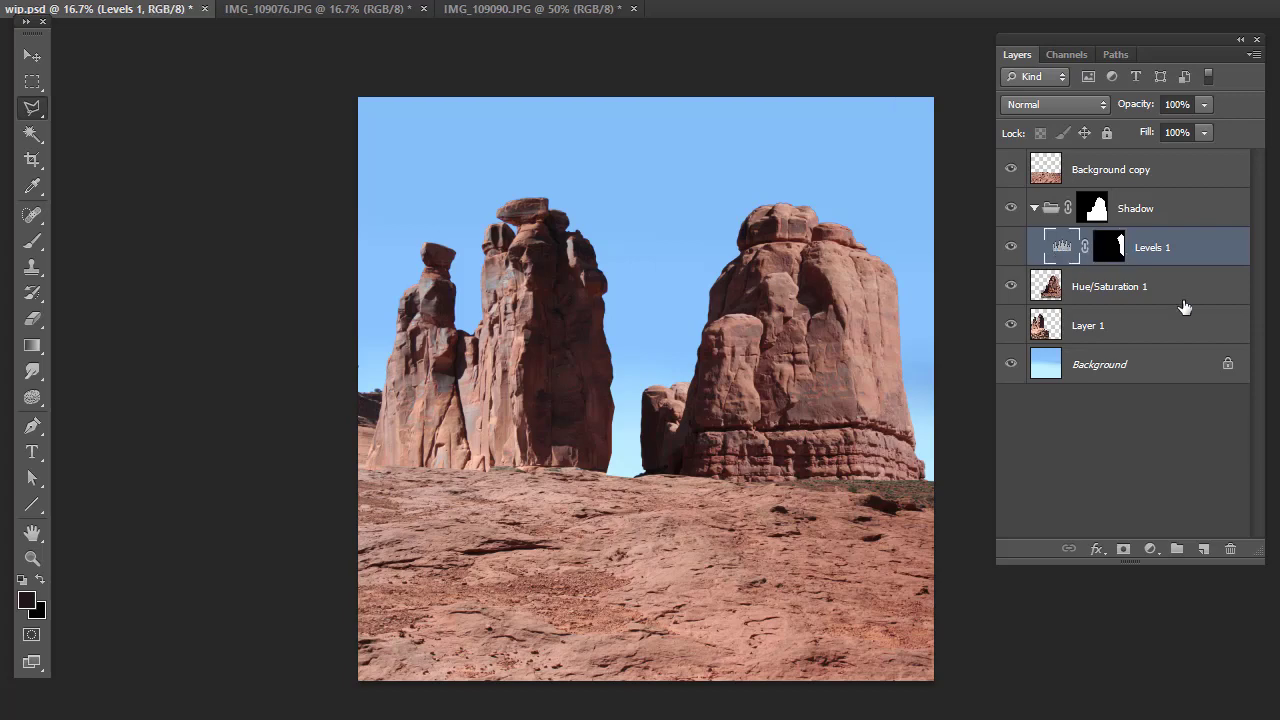
left_click_drag(1279, 556, 233, 322)
left_click_drag(406, 614, 236, 610)
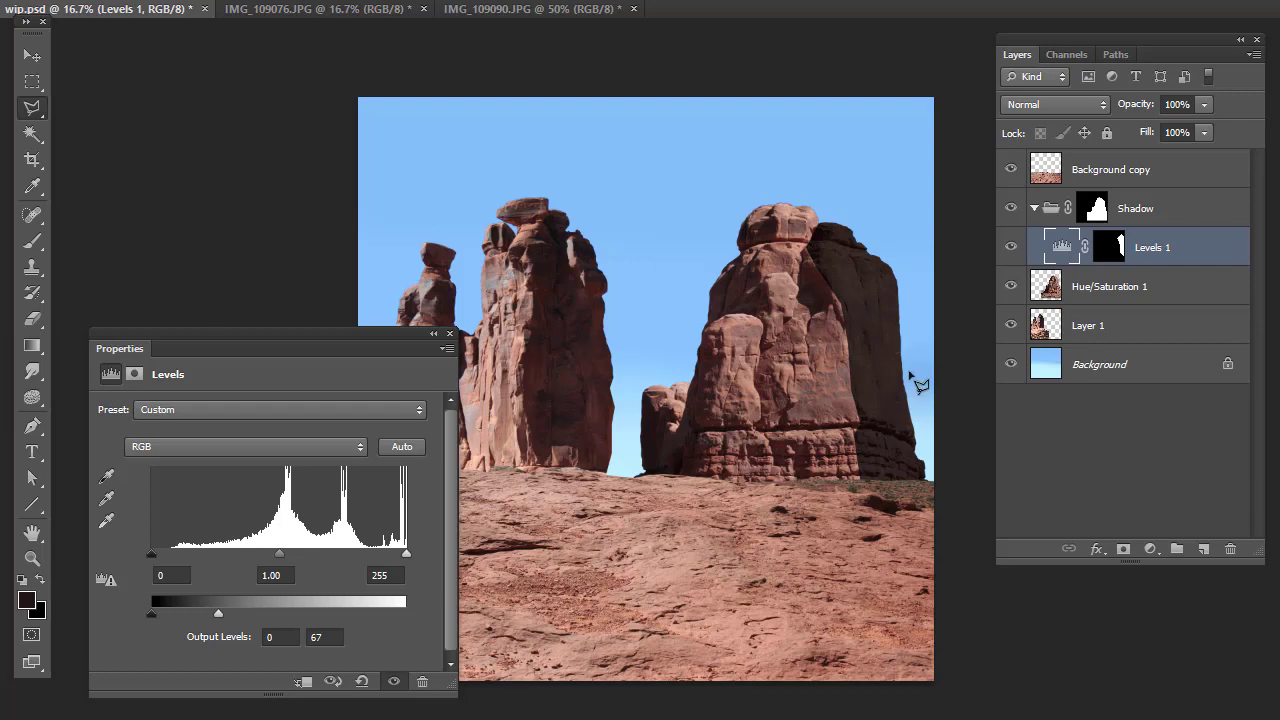
left_click(1048, 265)
- Add Hue/Saturation 2 in the Shadow group, replacing its default mask with Levels 1's mask
left_click(172, 0)
mouse_move(300, 128)
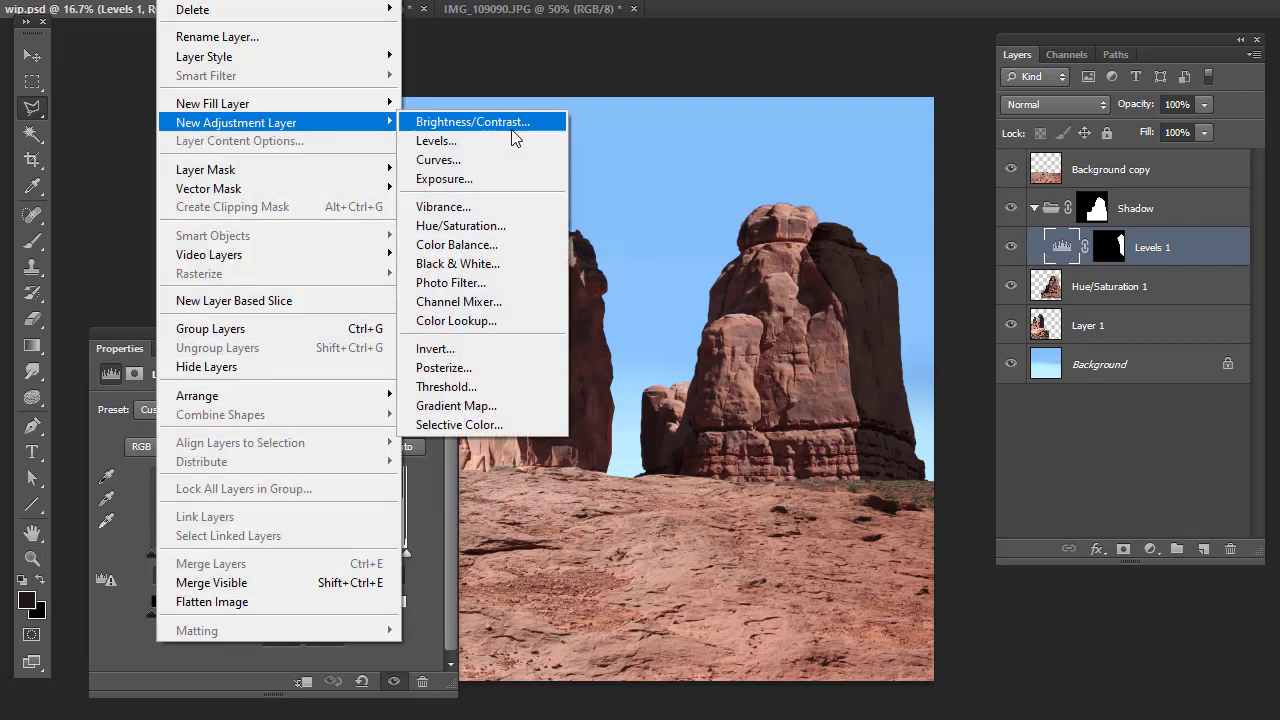
left_click(490, 226)
left_click(1257, 210)
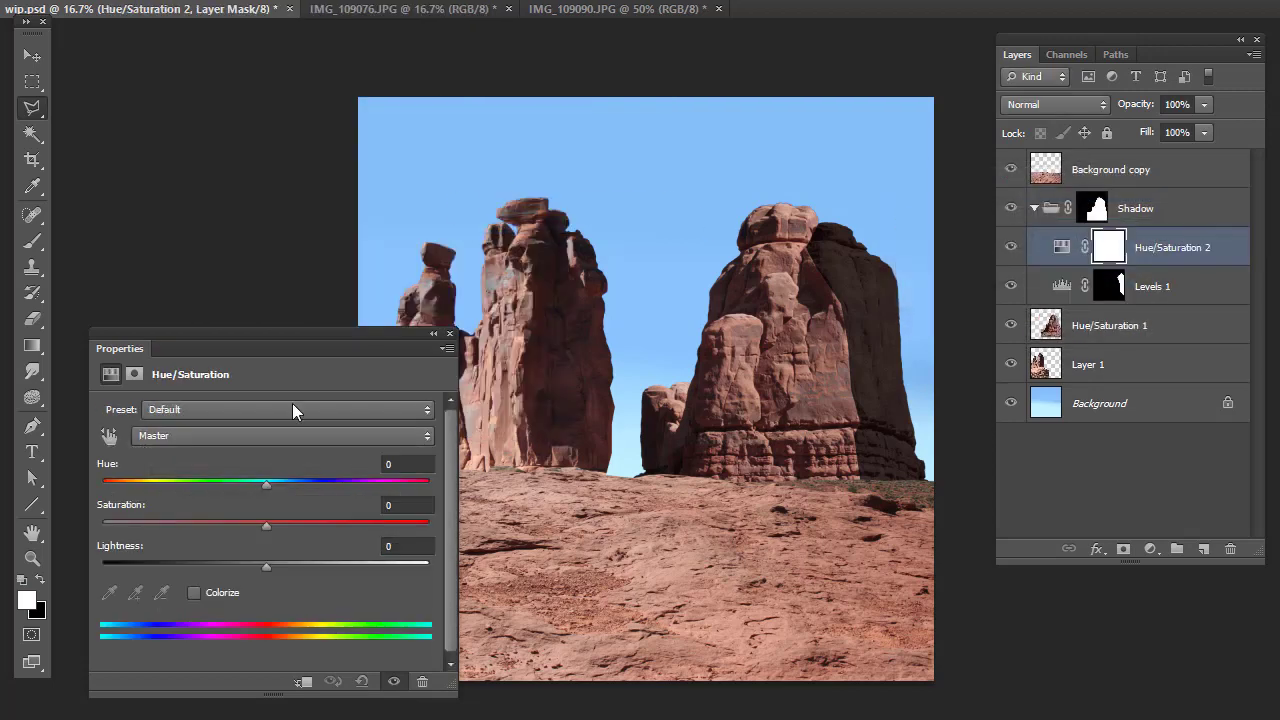
right_click(1107, 250)
left_click(1177, 286)
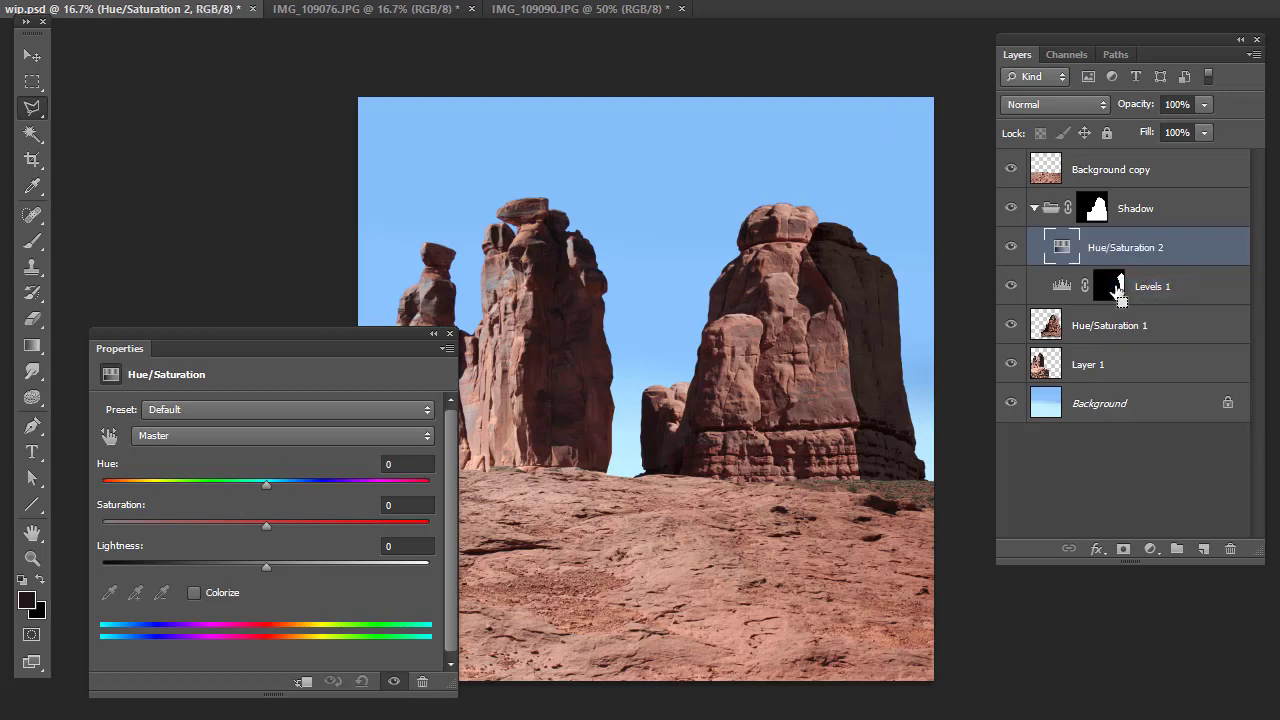
key("ctrl+shift+d")
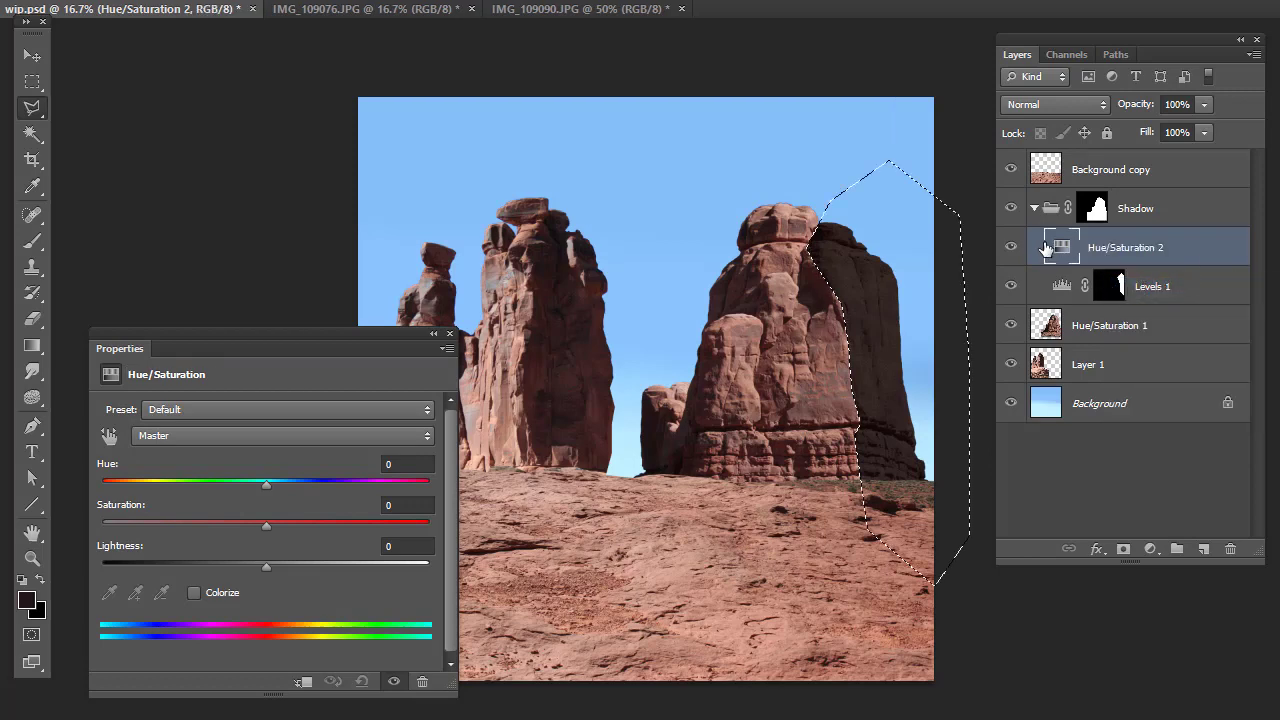
left_click(1123, 549)
- Set Hue/Saturation 2 to hue -17 and saturation +54
left_click(1062, 247)
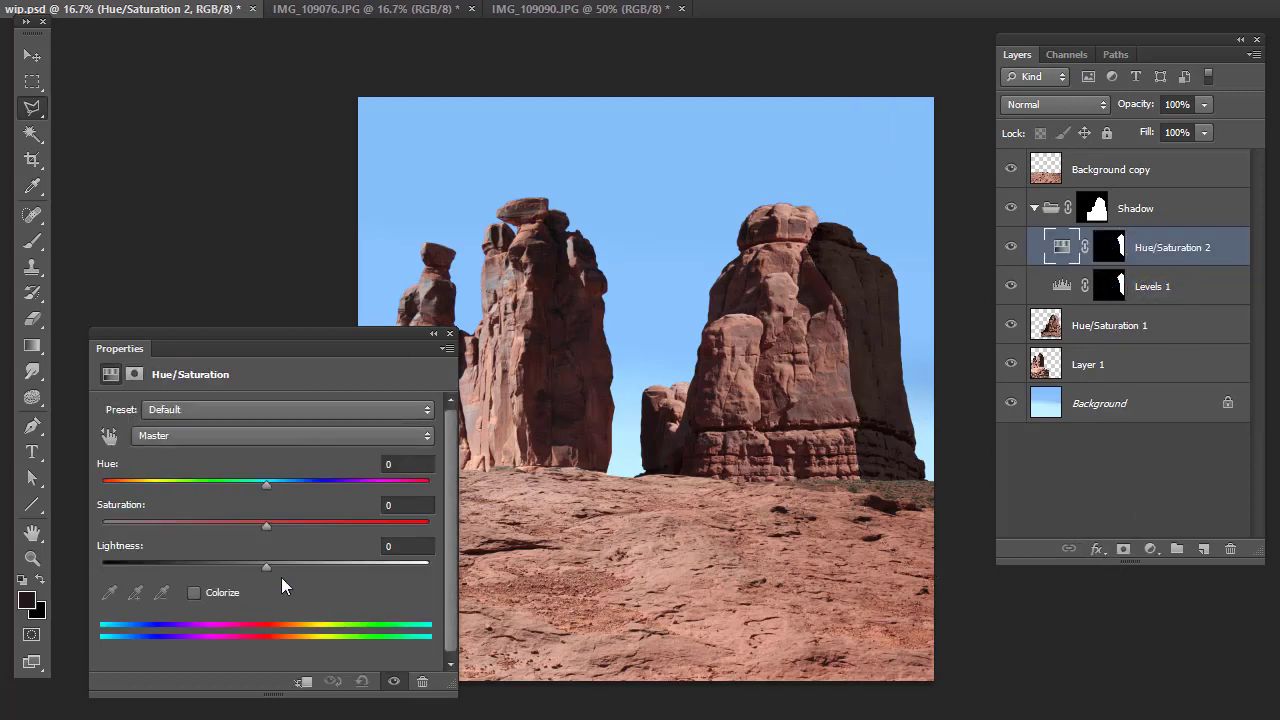
left_click_drag(266, 527, 286, 530)
left_click_drag(266, 485, 237, 485)
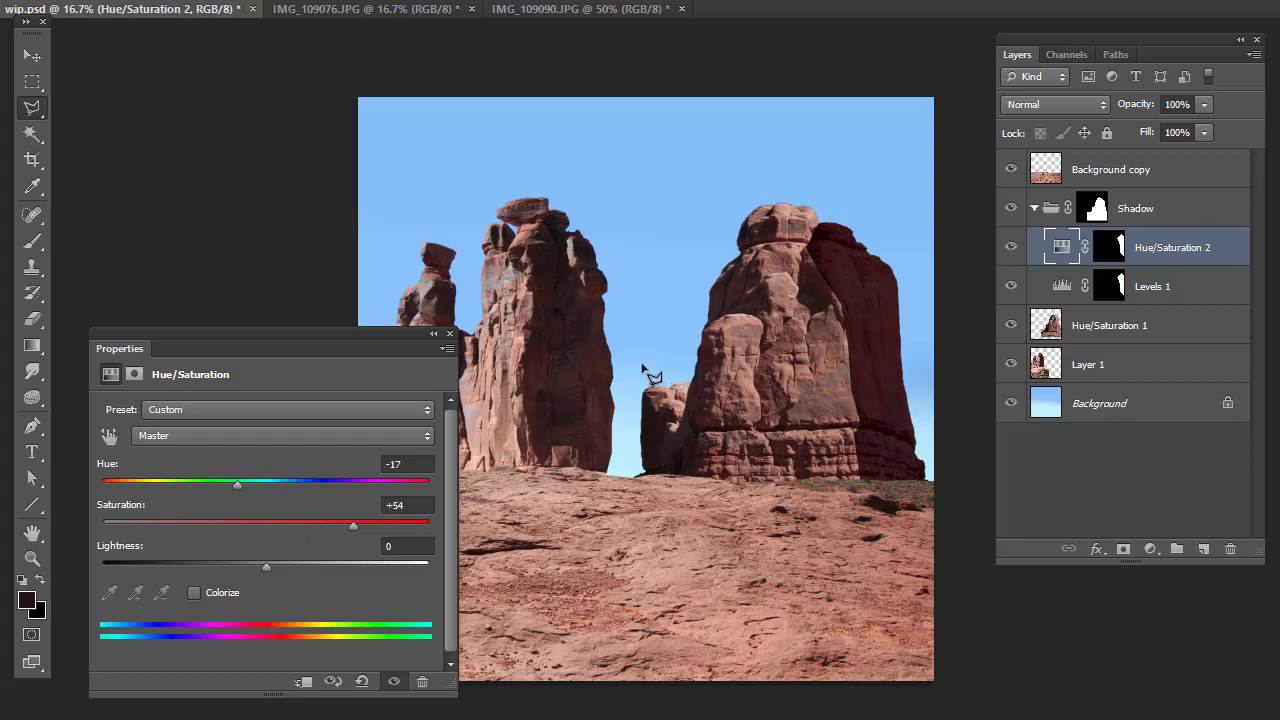
- Duplicate the Shadow group and rename the copy 'Lightside'
left_click(1036, 209)
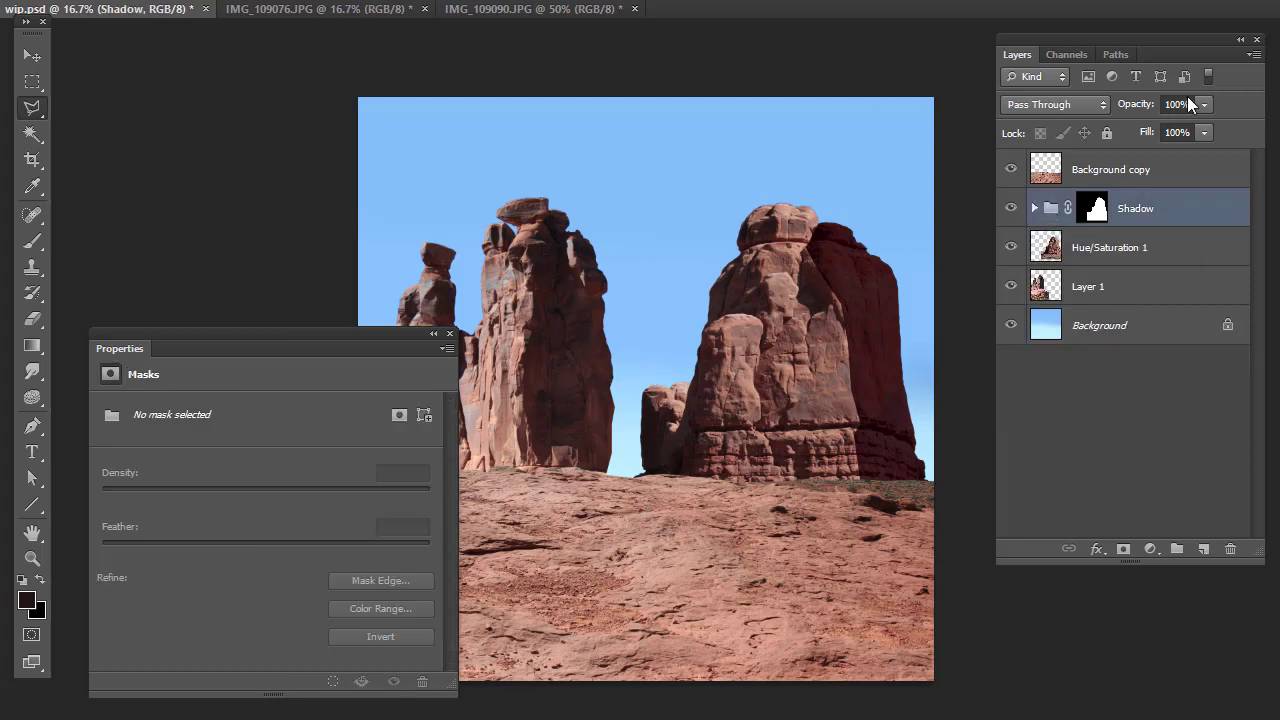
left_click(1256, 54)
left_click(1260, 86)
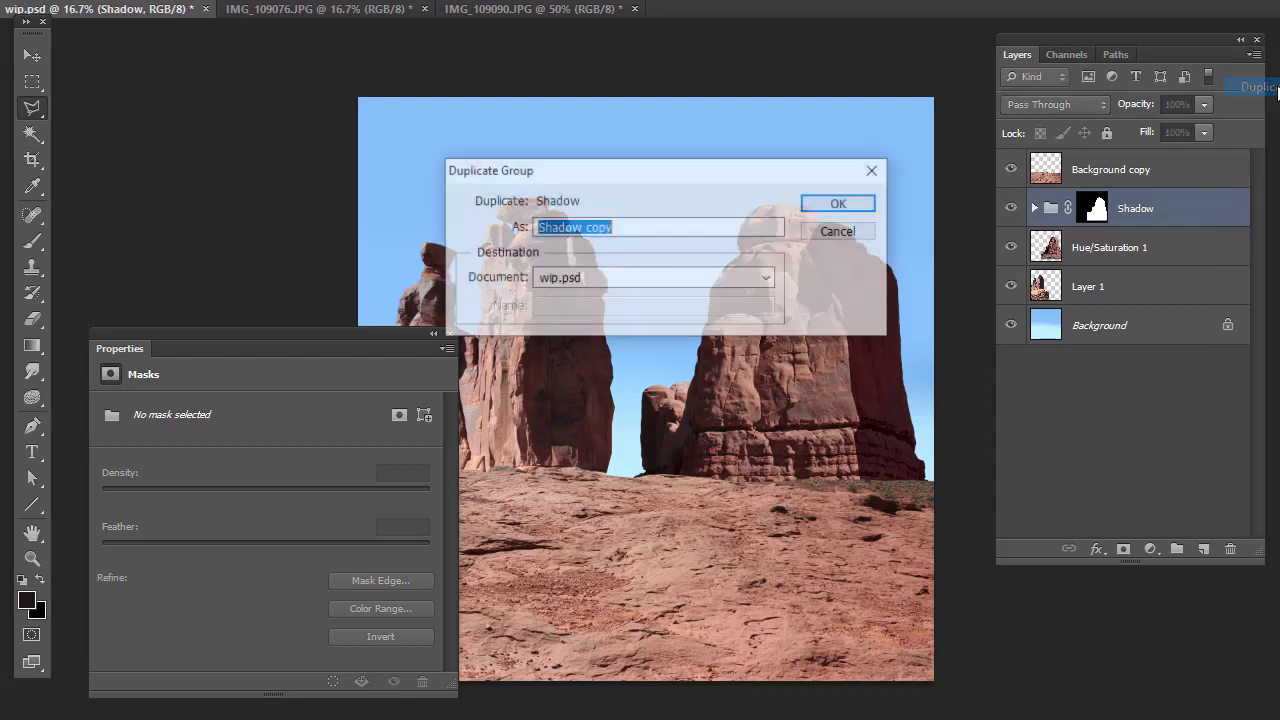
key("Return")
right_click(1092, 213)
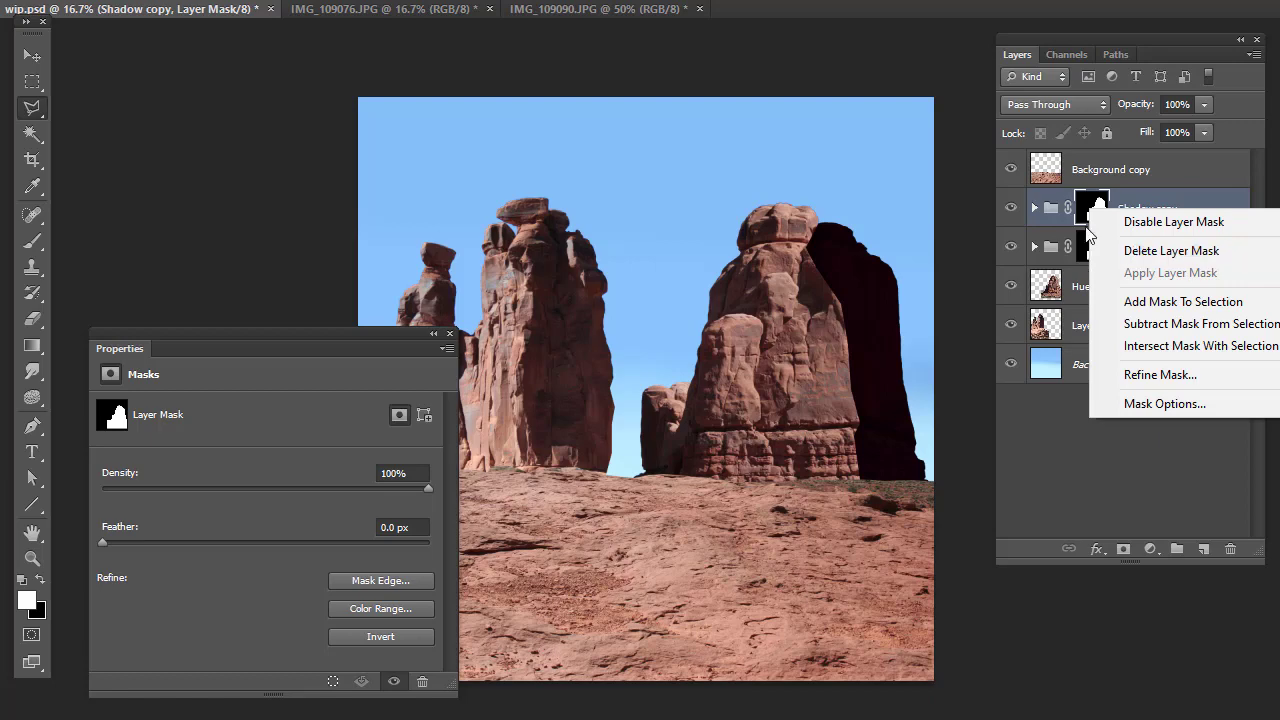
left_click(1046, 213)
left_click(1034, 207)
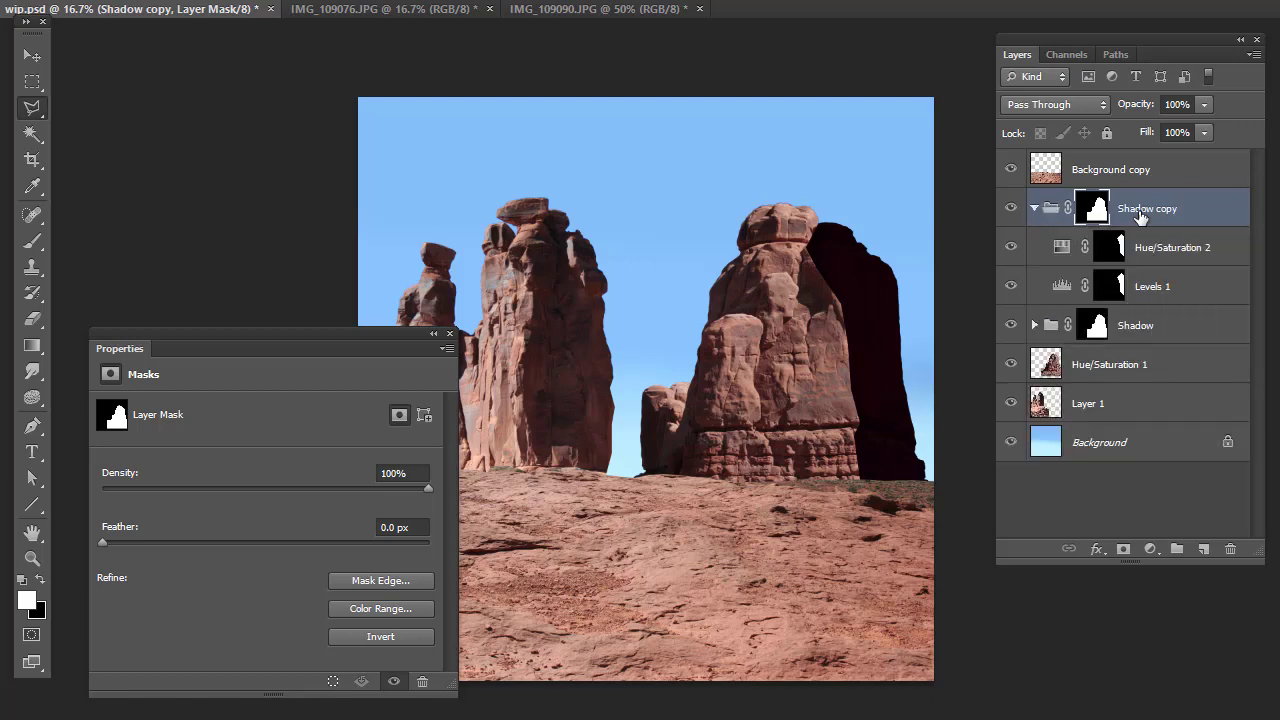
double_click(1176, 207)
type("Lightside")
key("Return")
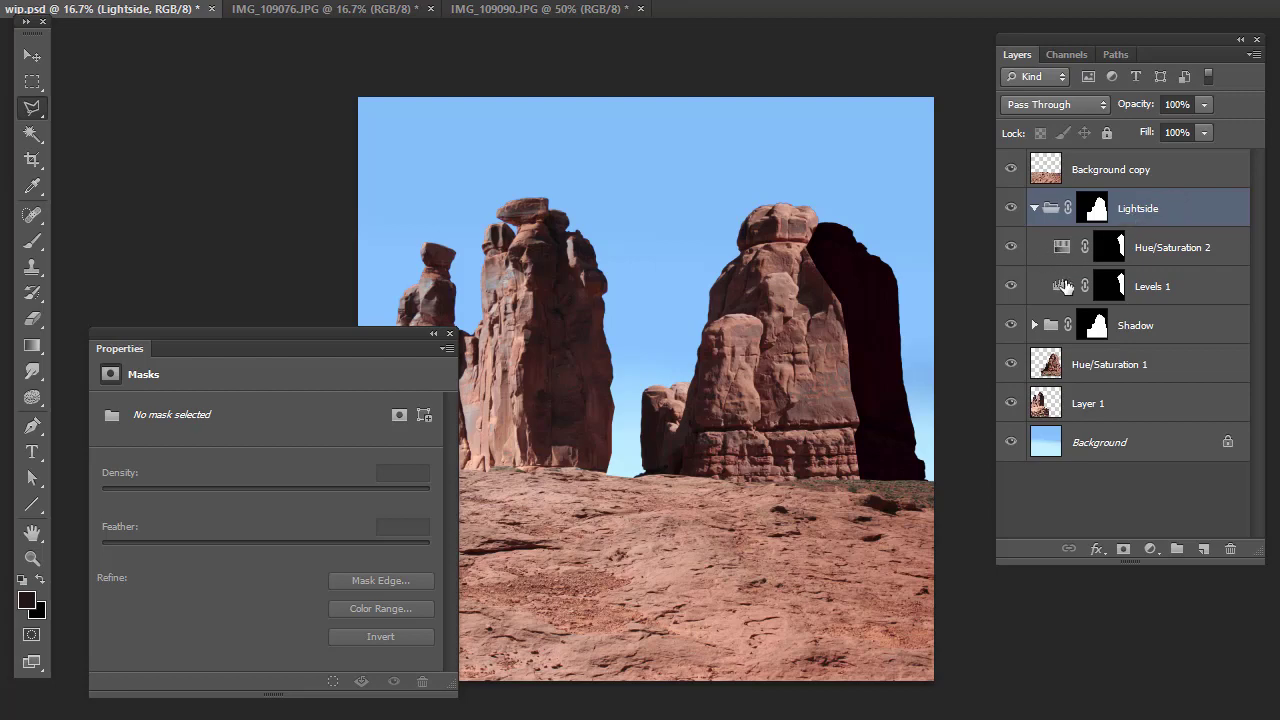
- Delete the masks from Lightside's Hue/Saturation 2 and Levels 1 and hide both layers
right_click(1115, 249)
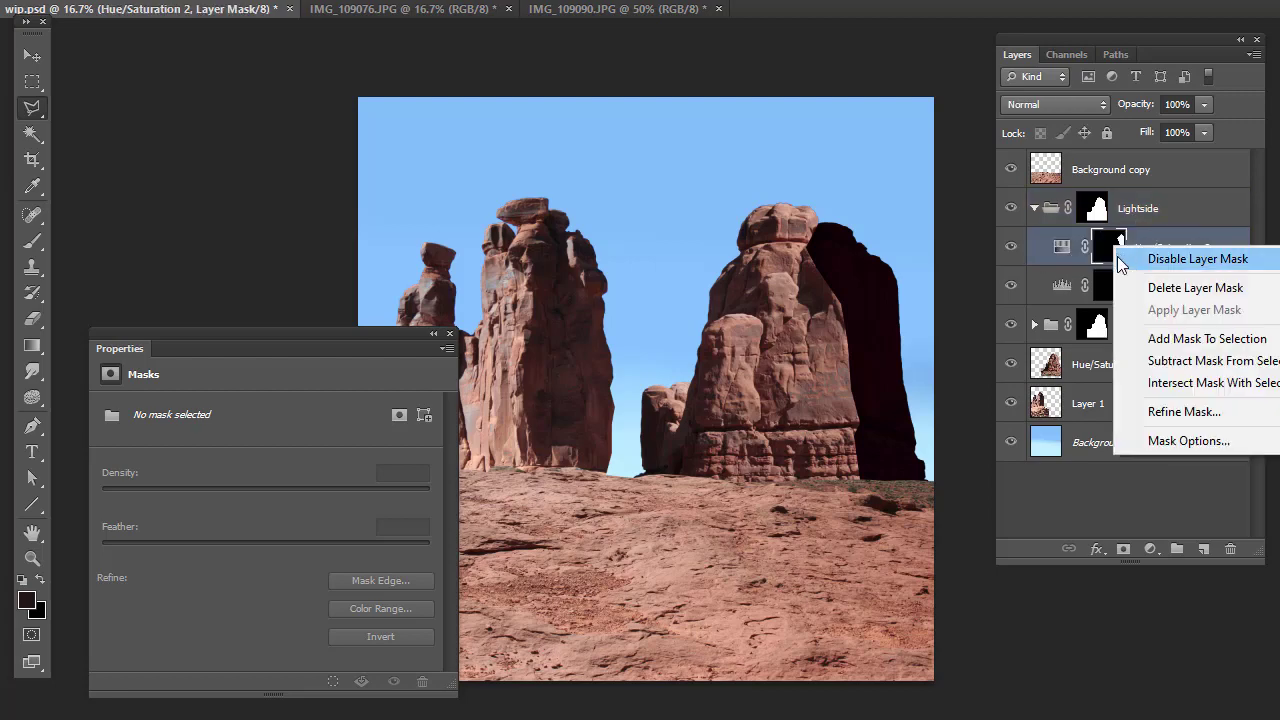
left_click(1125, 279)
left_click(1010, 246)
right_click(1110, 280)
left_click(1125, 318)
left_click(1011, 287)
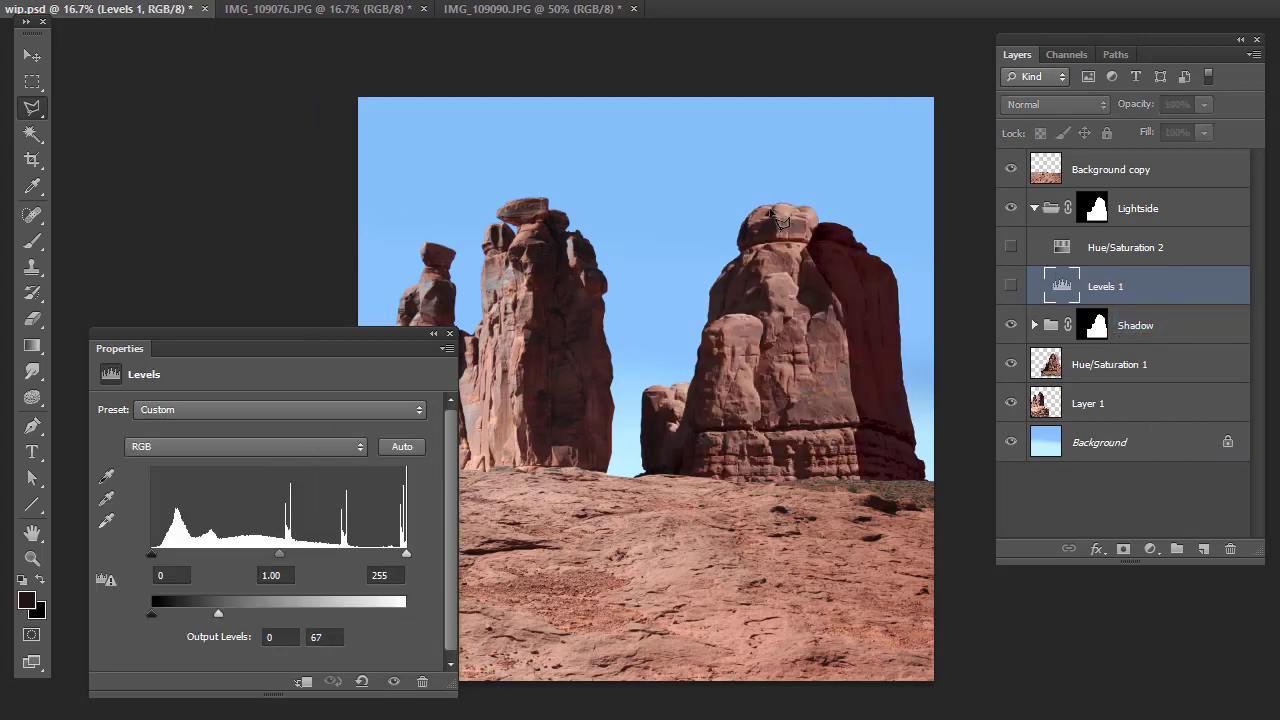
- Trace the right rock's sunlit left face with the Polygonal Lasso
left_click(750, 196)
left_click(751, 221)
left_click(776, 217)
left_click(776, 239)
left_click(746, 246)
left_click(758, 260)
left_click(772, 314)
left_click(724, 315)
left_click(703, 438)
left_click(703, 482)
left_click(628, 510)
left_click(621, 314)
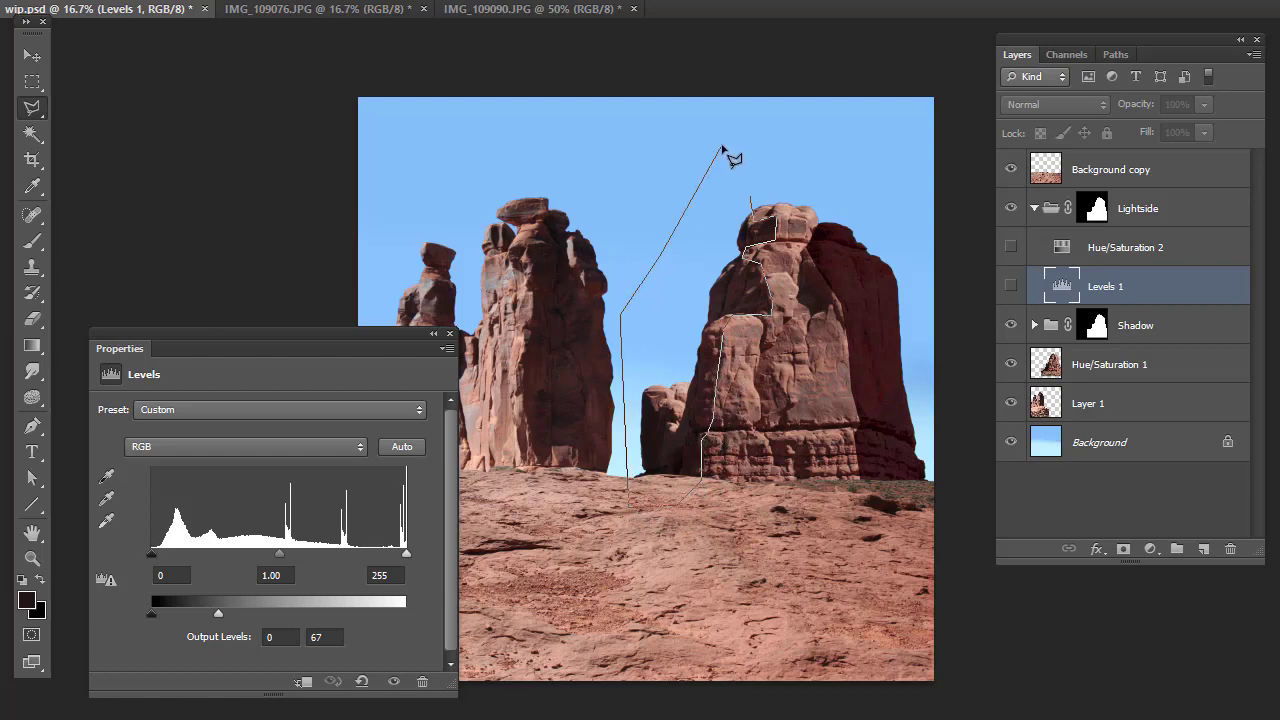
double_click(722, 148)
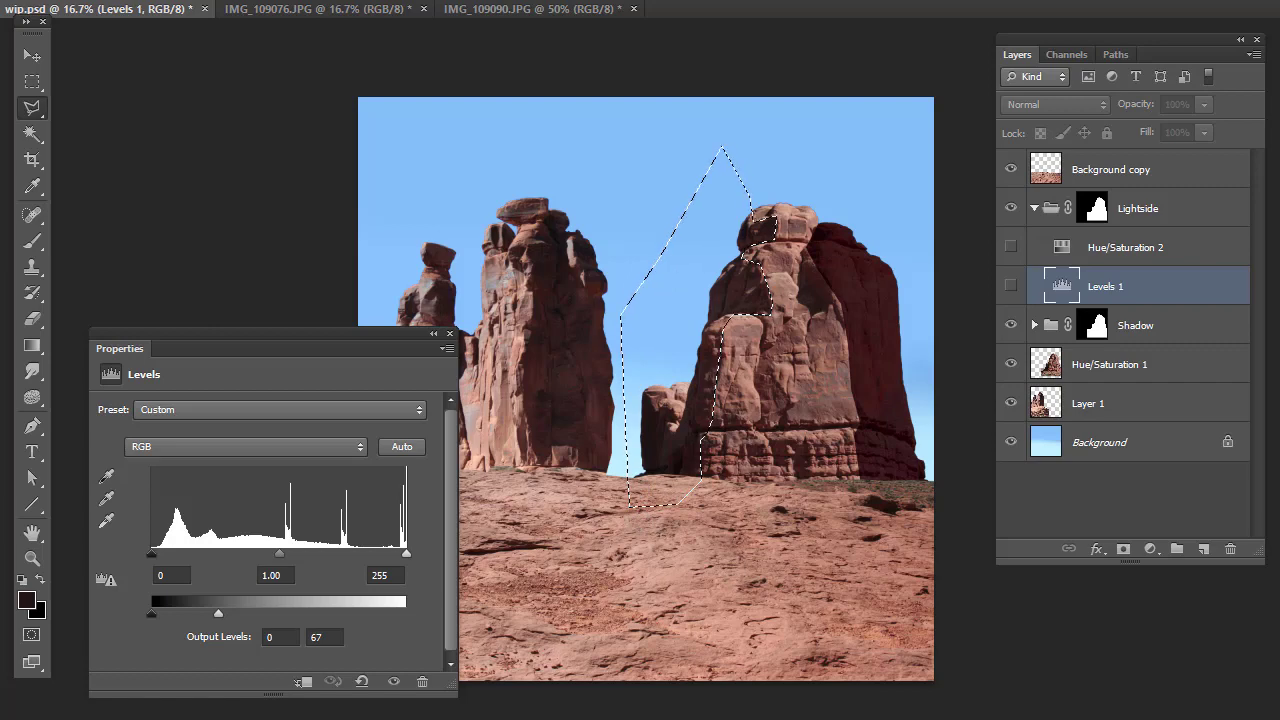
- Make Lightside's Levels 1 visible and mask it to the lit-face selection
key("ctrl+d")
left_click(1010, 287)
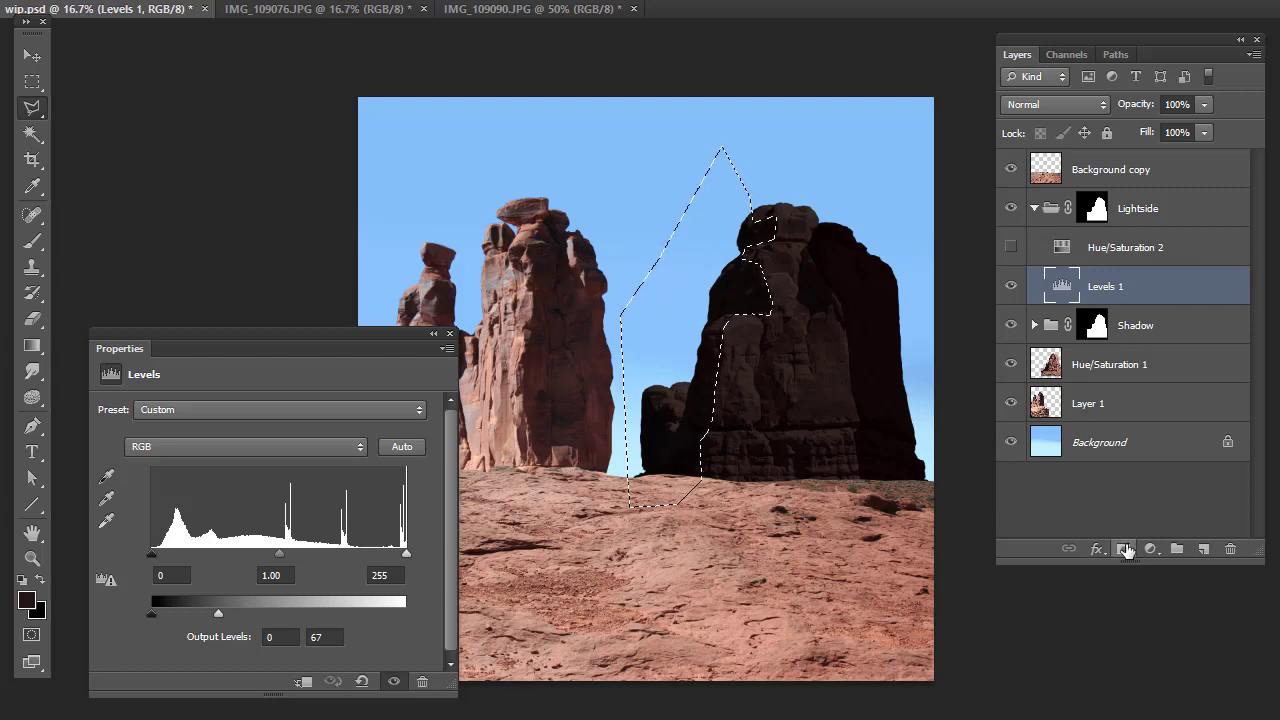
left_click(1124, 549)
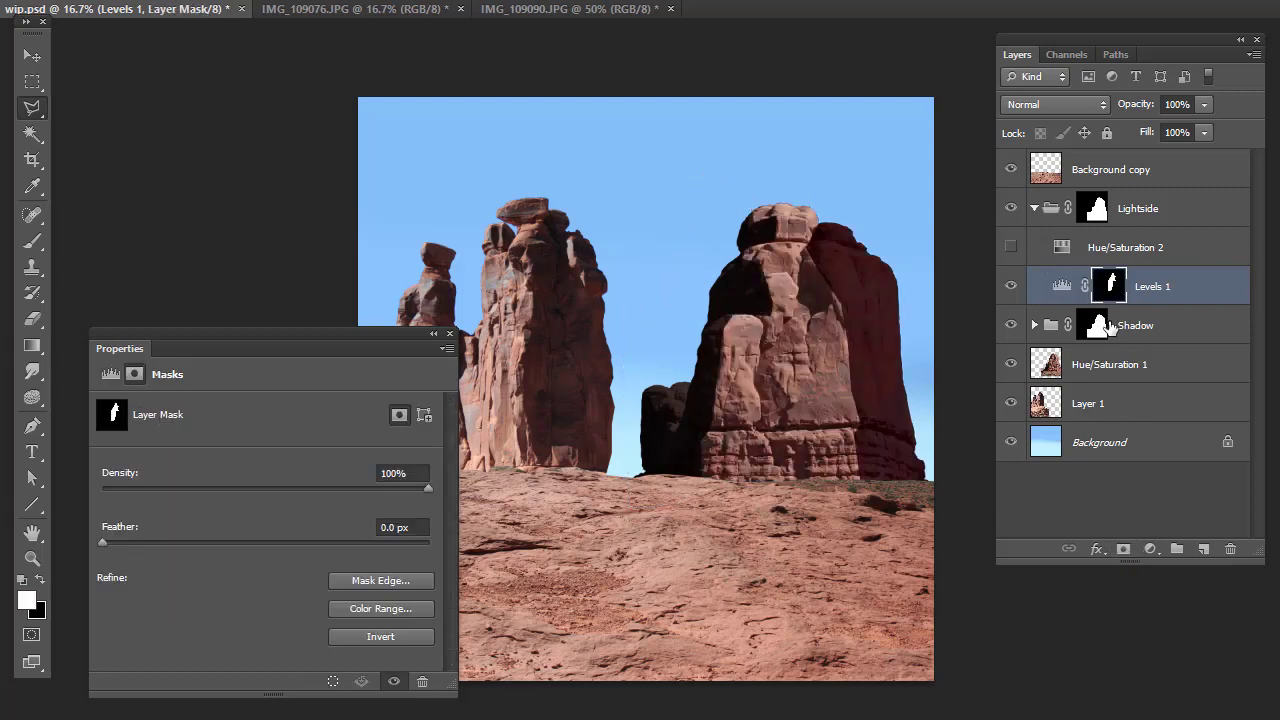
- Set Lightside's Levels 1 to output white 255, midtone 2 and black input 1
left_click(1062, 286)
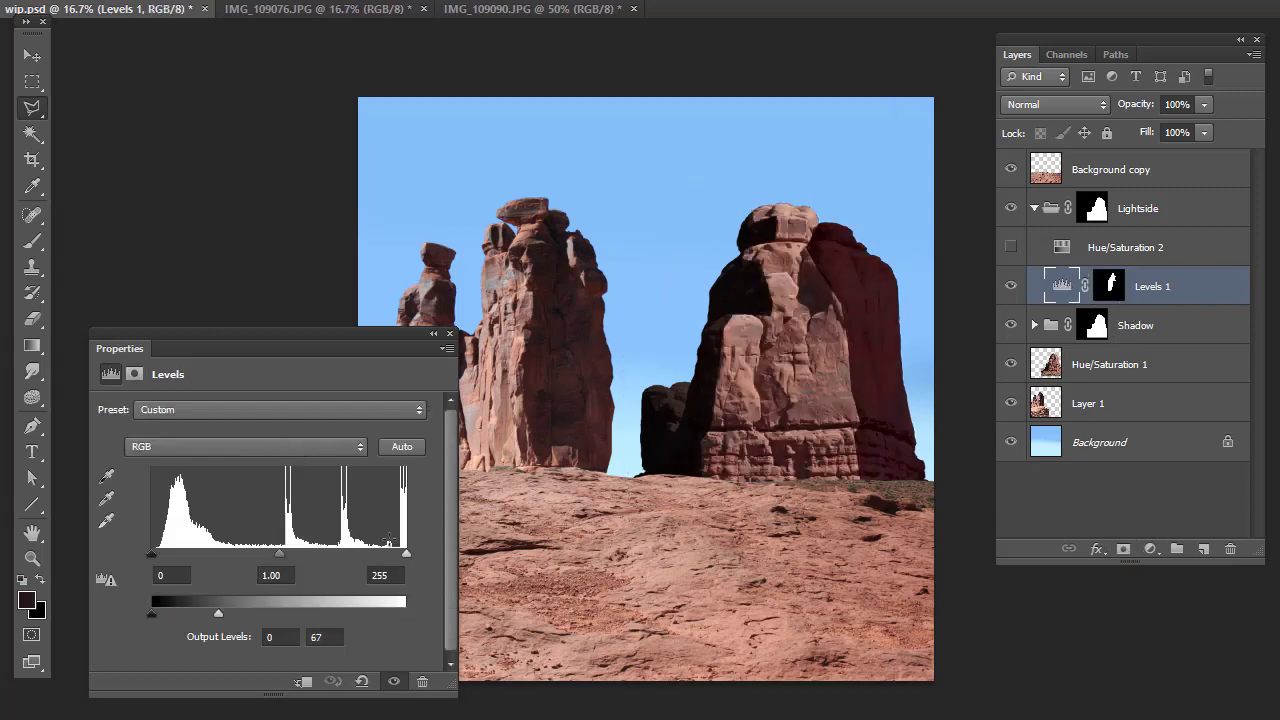
left_click_drag(218, 618, 448, 606)
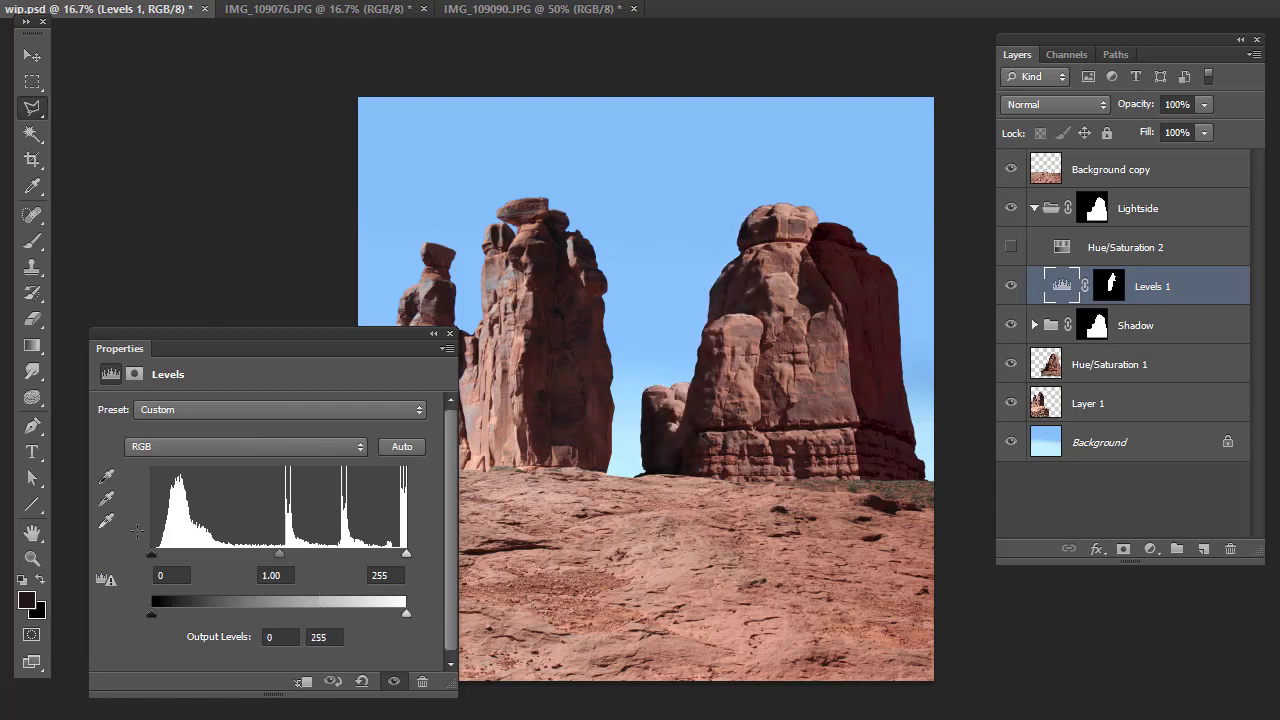
left_click_drag(280, 558, 240, 560)
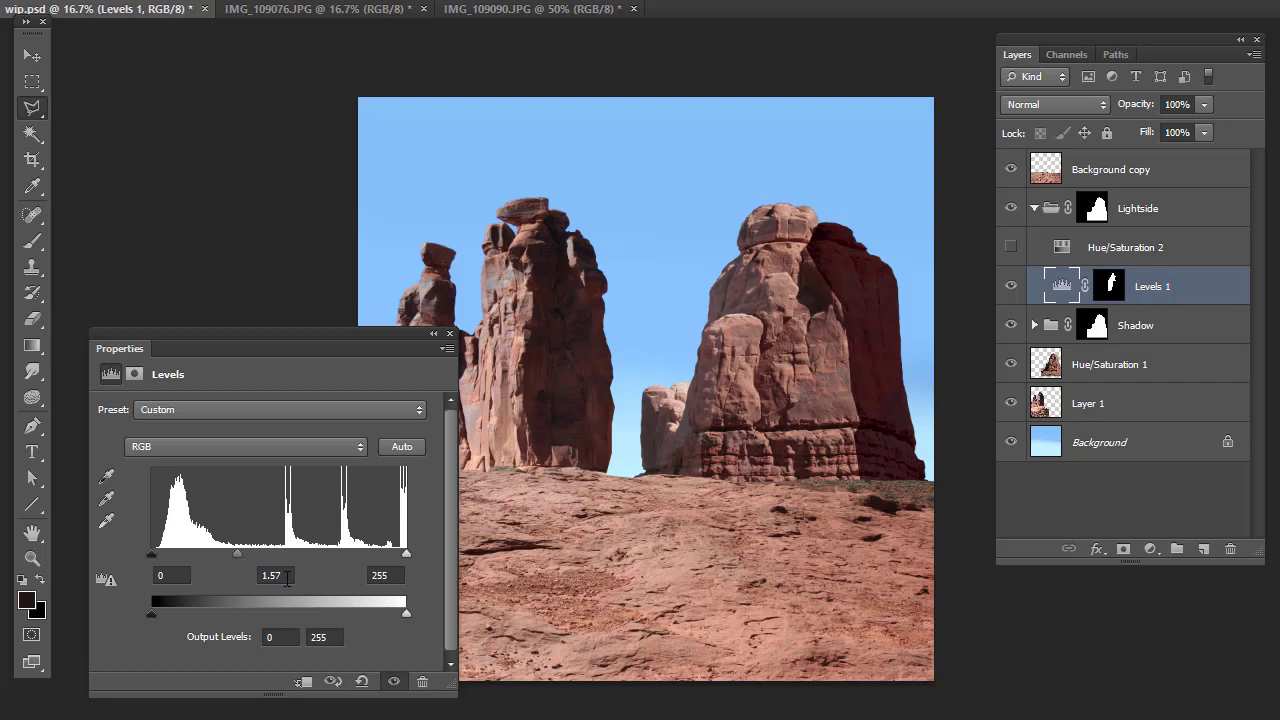
left_click(287, 578)
type("2")
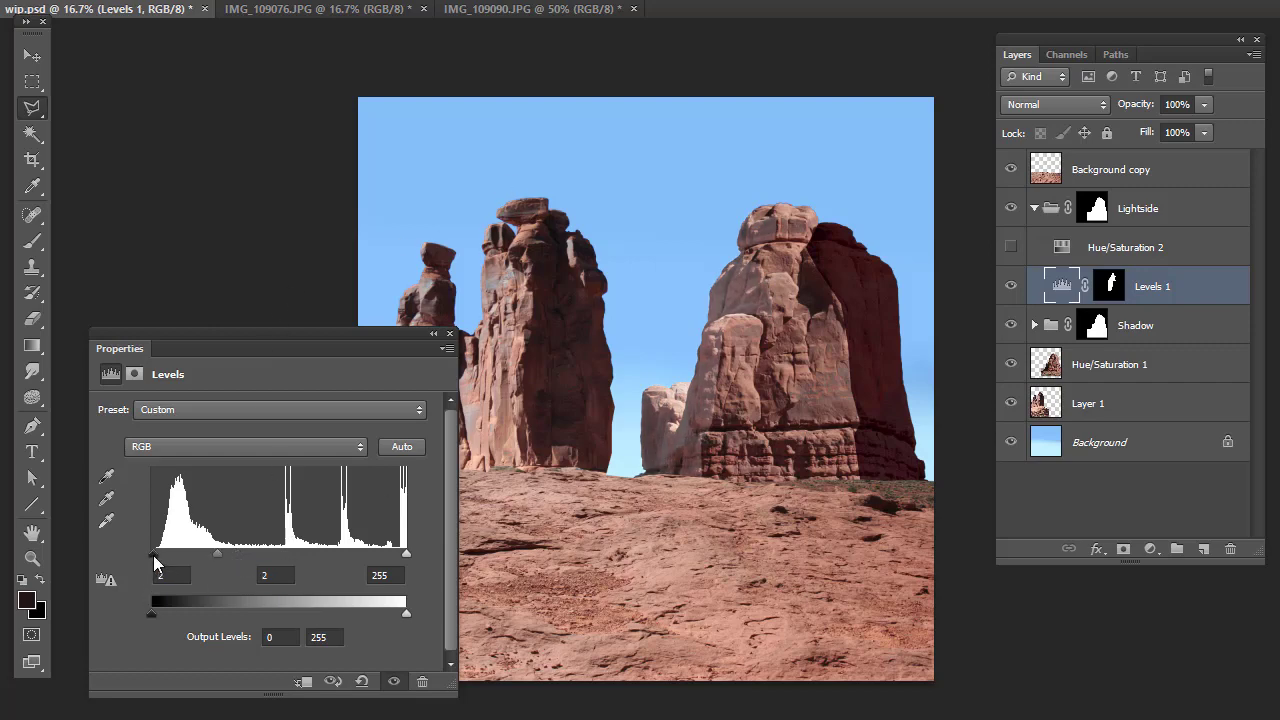
left_click_drag(155, 556, 157, 557)
- Show and select Hue/Saturation 2, then load Levels 1's mask as a selection
left_click(1010, 247)
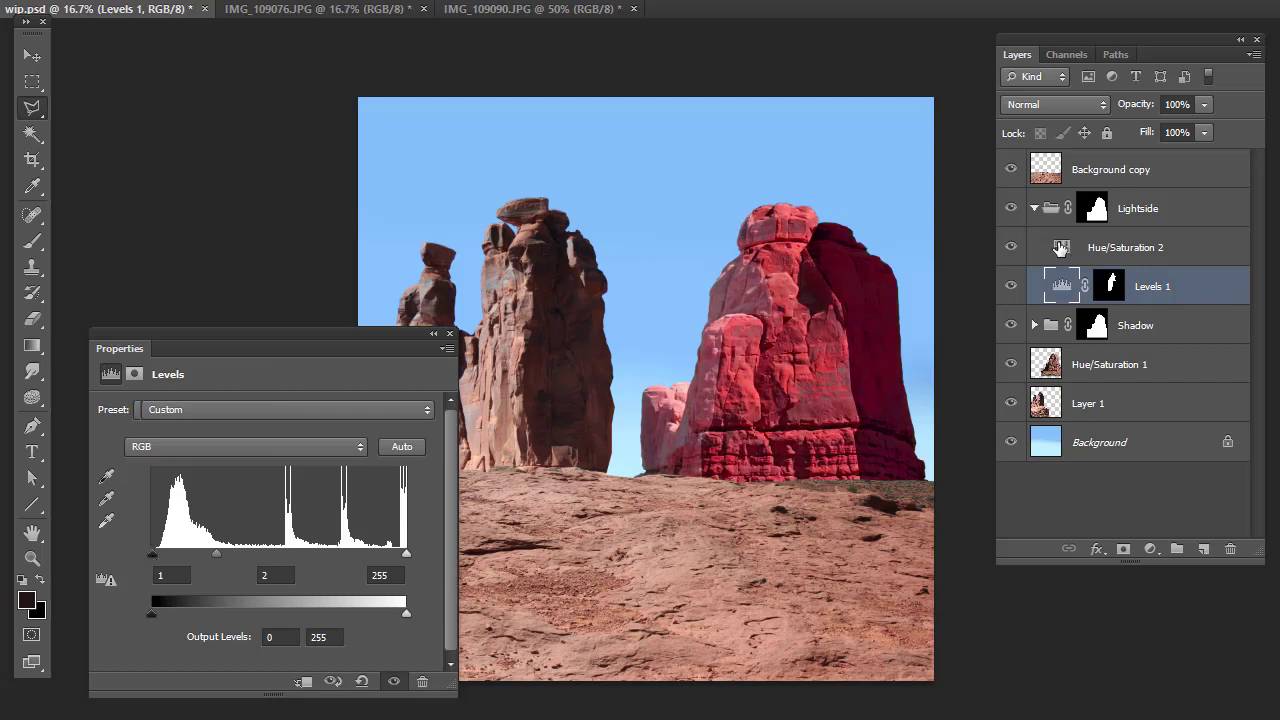
left_click(1062, 248)
left_click(1113, 288, "ctrl")
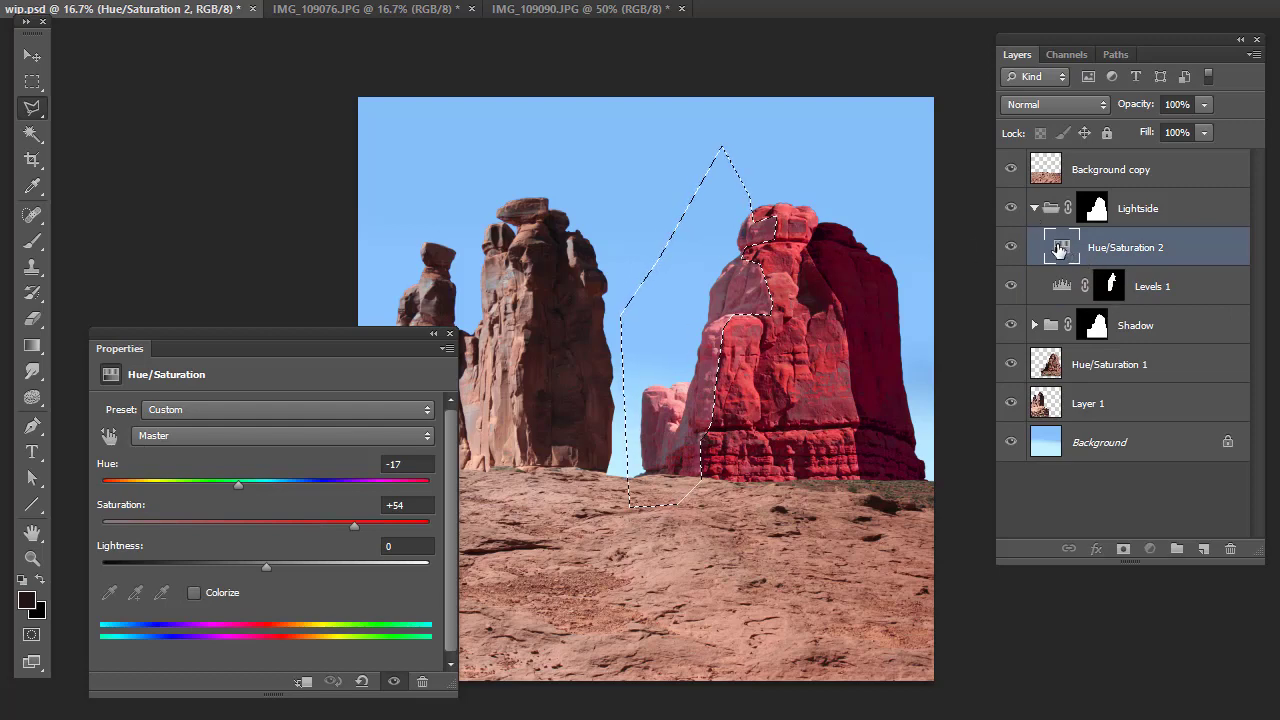
- Mask Hue/Saturation 2 to the lit face and set hue +2, saturation +33, lightness -5
left_click(1124, 549)
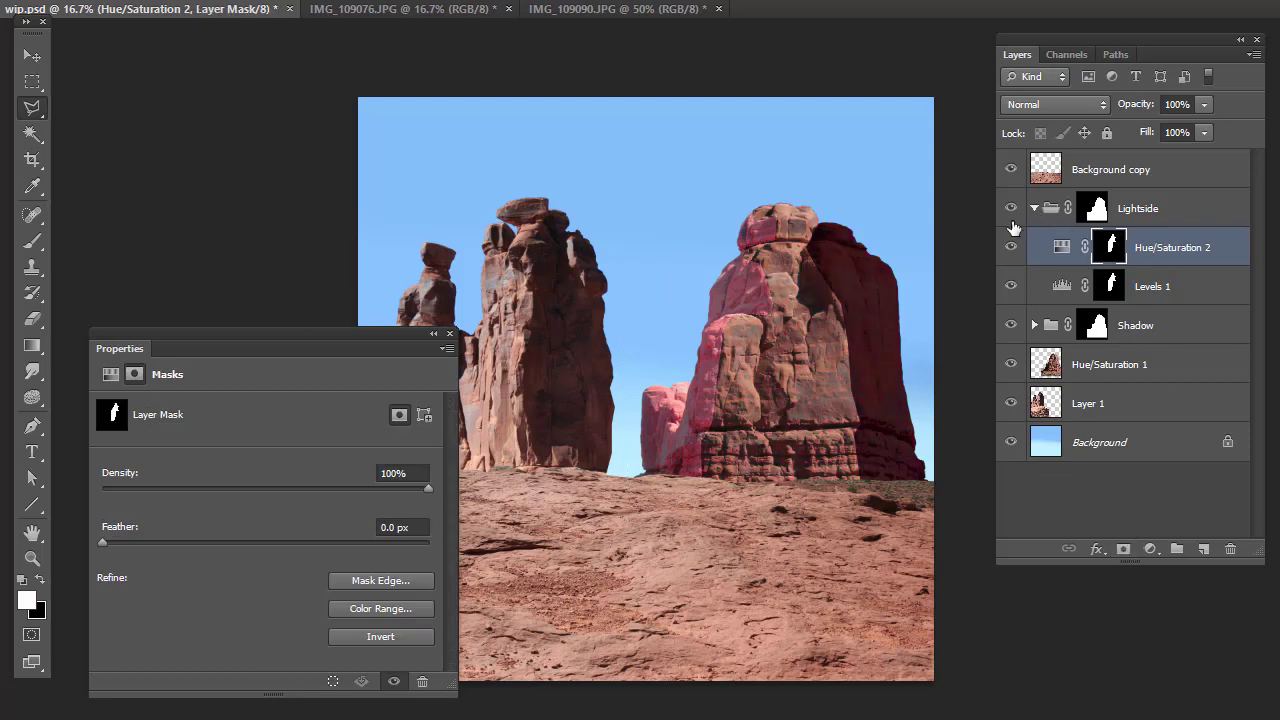
left_click(1062, 247)
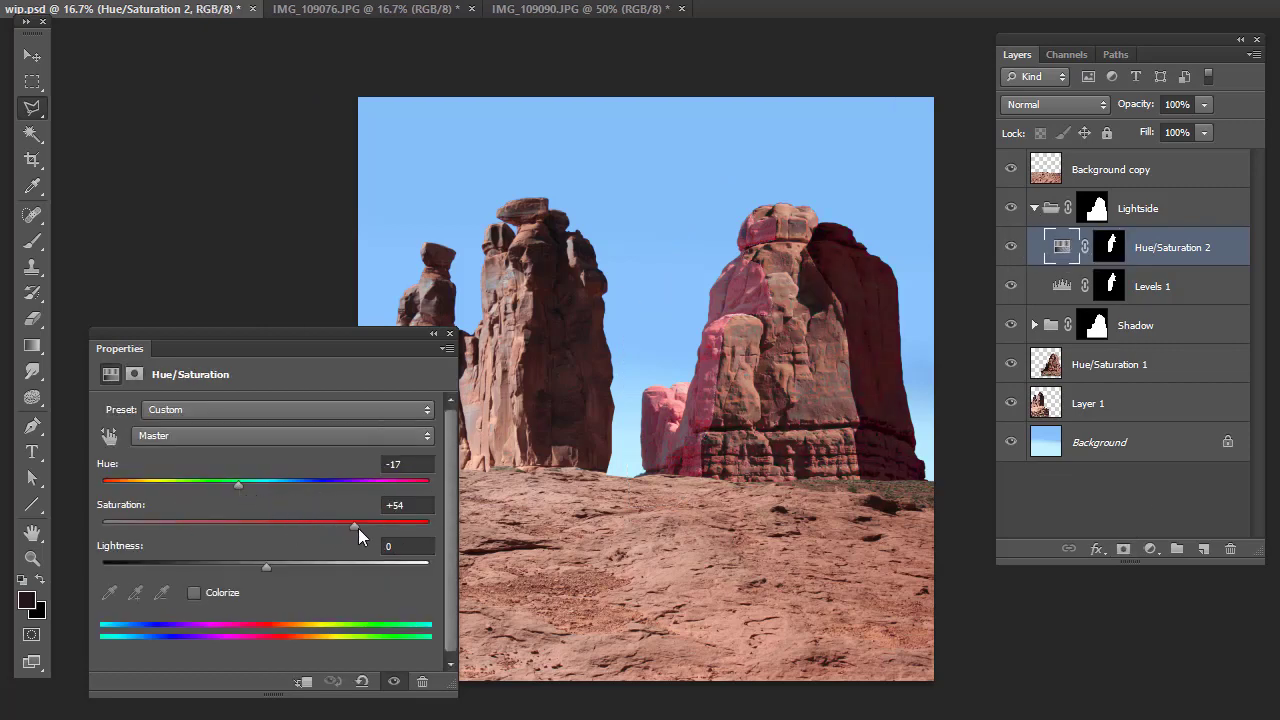
left_click_drag(240, 487, 286, 488)
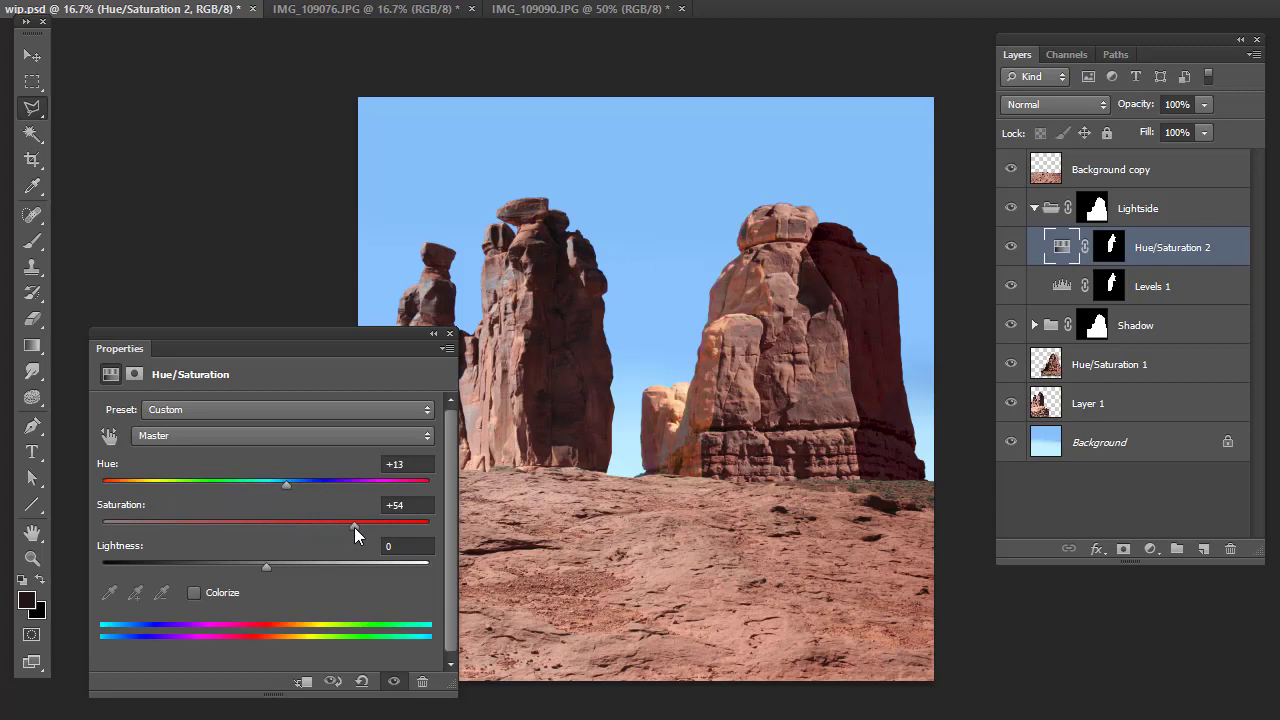
left_click_drag(354, 527, 311, 537)
mouse_move(265, 567)
left_mouse_down()
mouse_move(245, 568)
mouse_move(257, 567)
left_mouse_up()
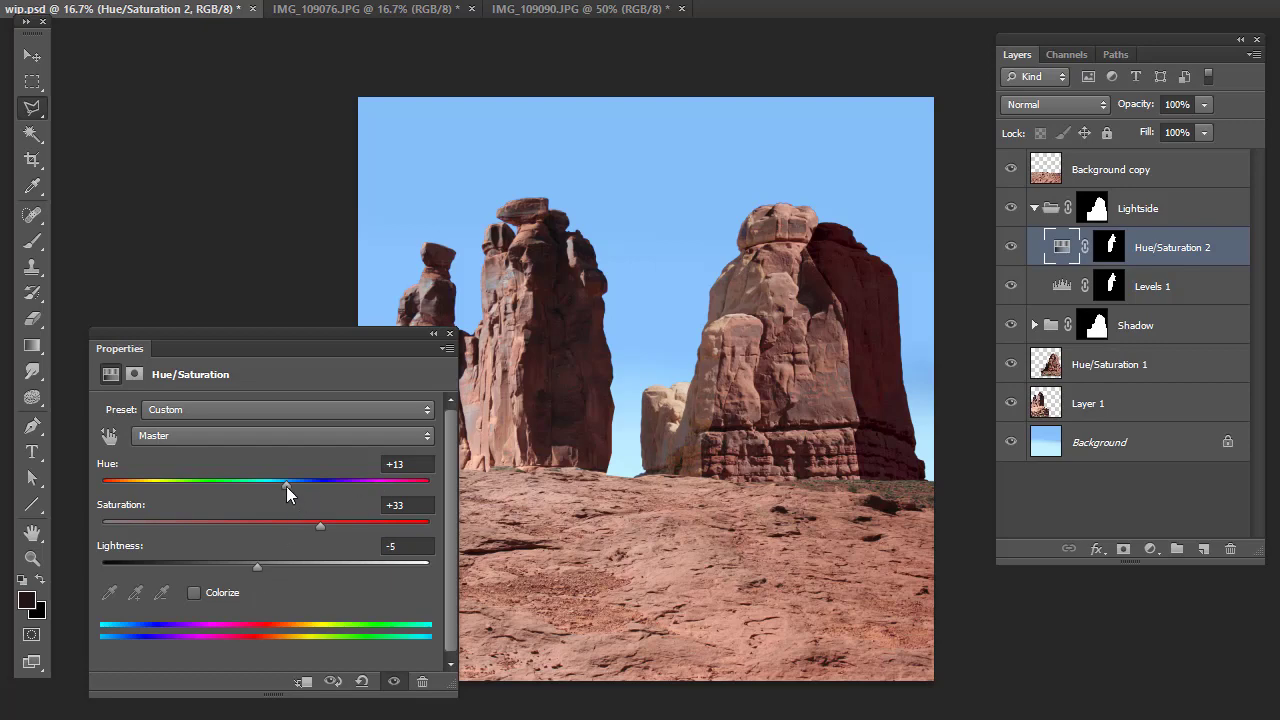
left_click_drag(286, 486, 271, 486)
- Set Lightside's Levels 1 inputs to 4 / 2.00 / 231 and close Properties
left_click(1048, 288)
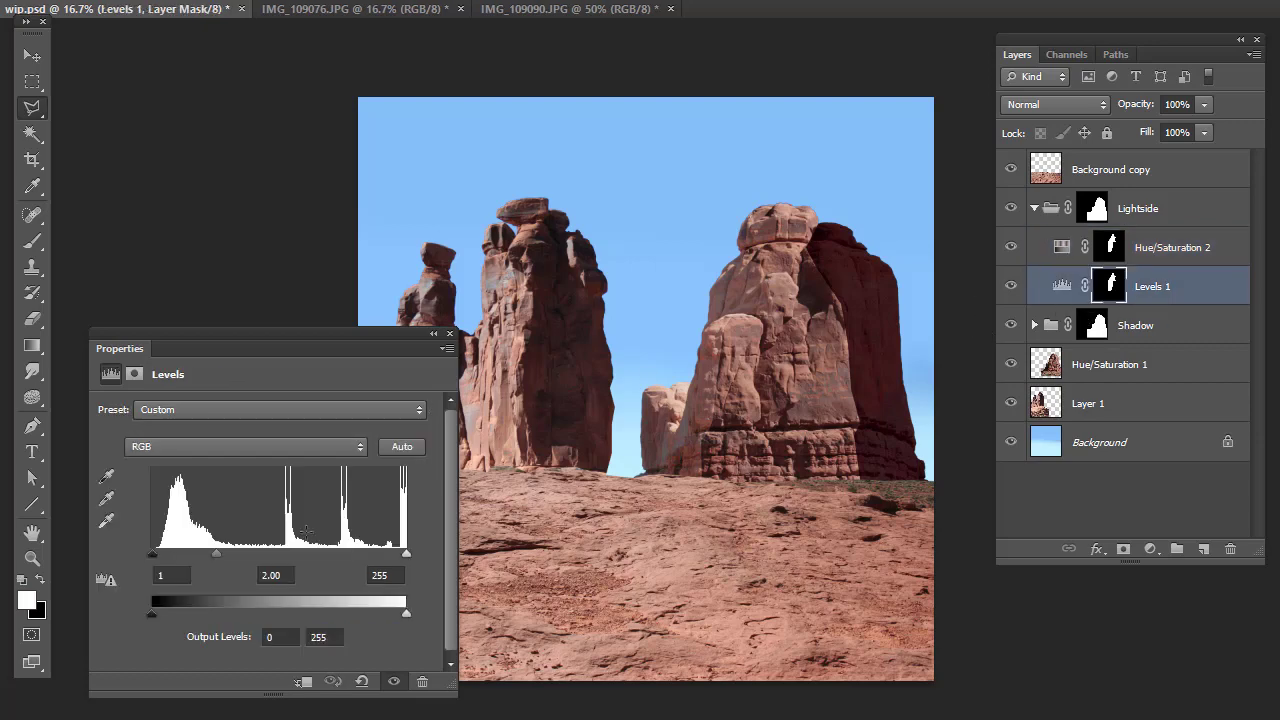
left_click_drag(406, 553, 382, 552)
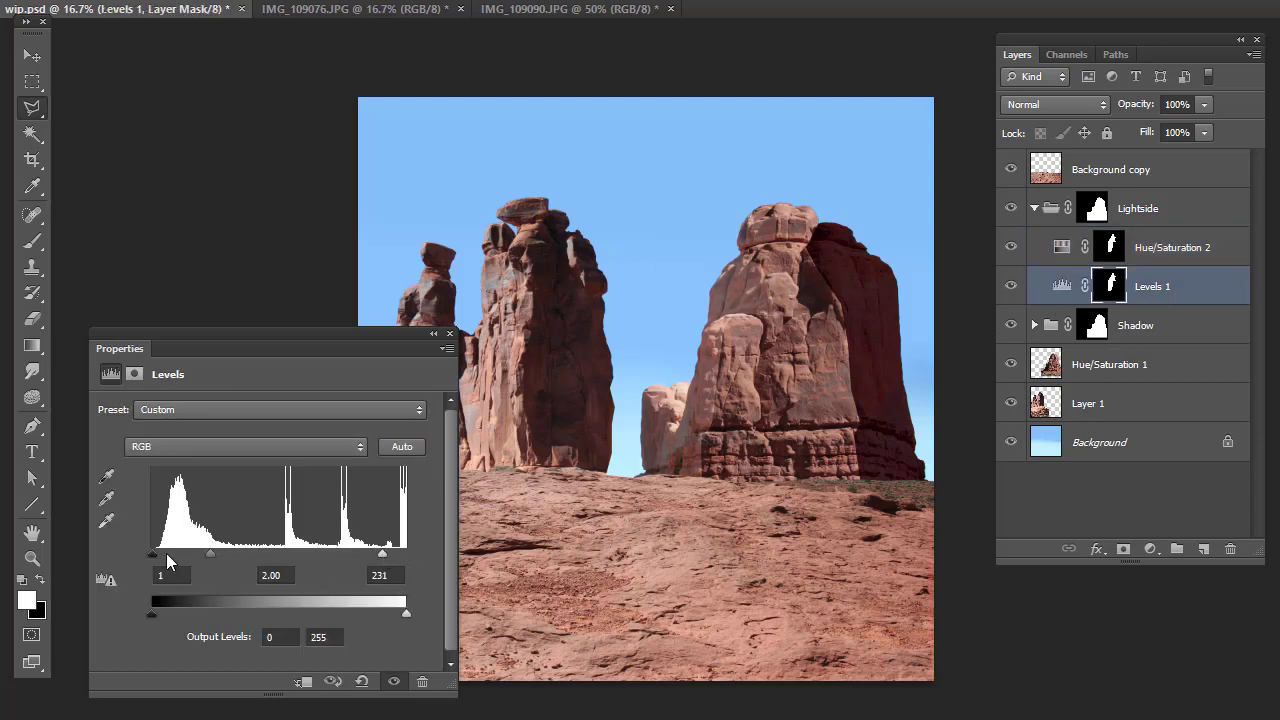
left_click_drag(155, 555, 156, 556)
left_click_drag(366, 341, 684, 338)
left_click(842, 330)
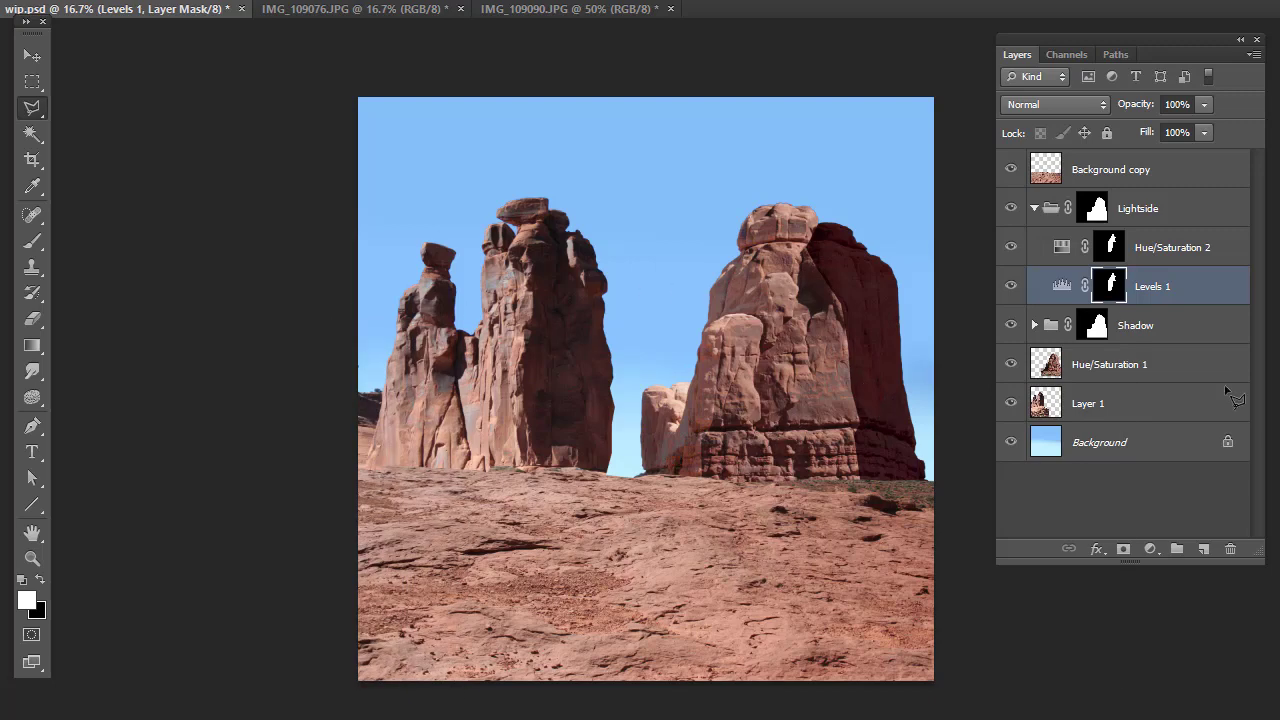